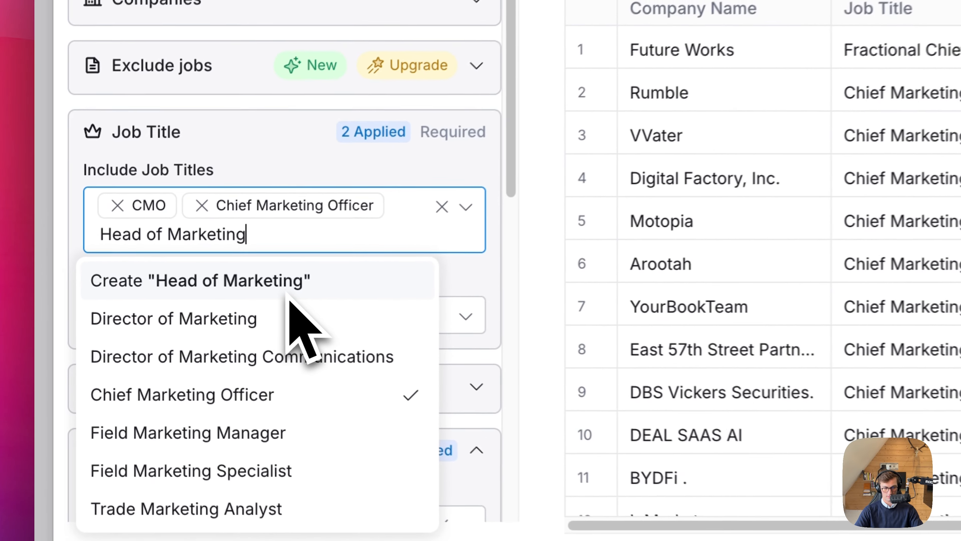
Add Head of Marketing and Director of Marketing to the included job titles and preview the matching jobs.
key(Return)
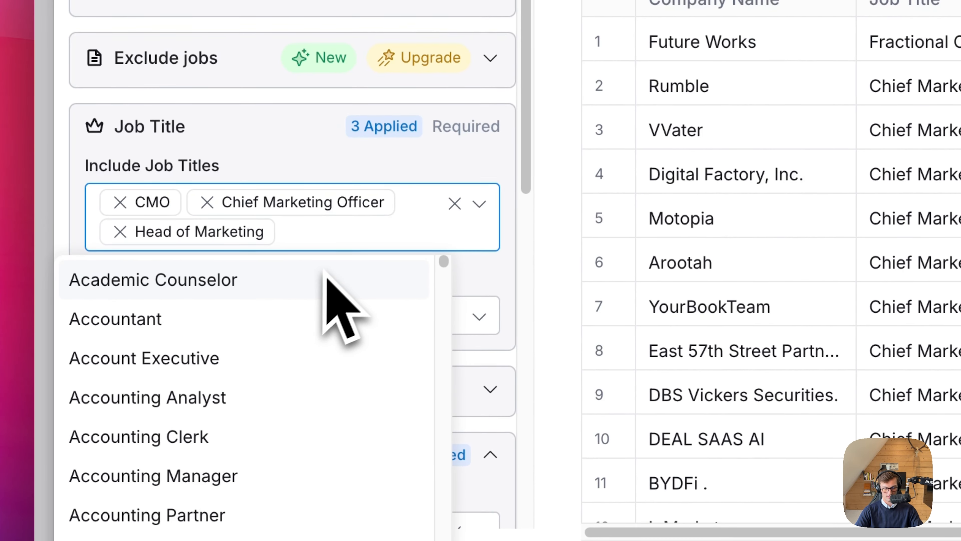
text(Director o)
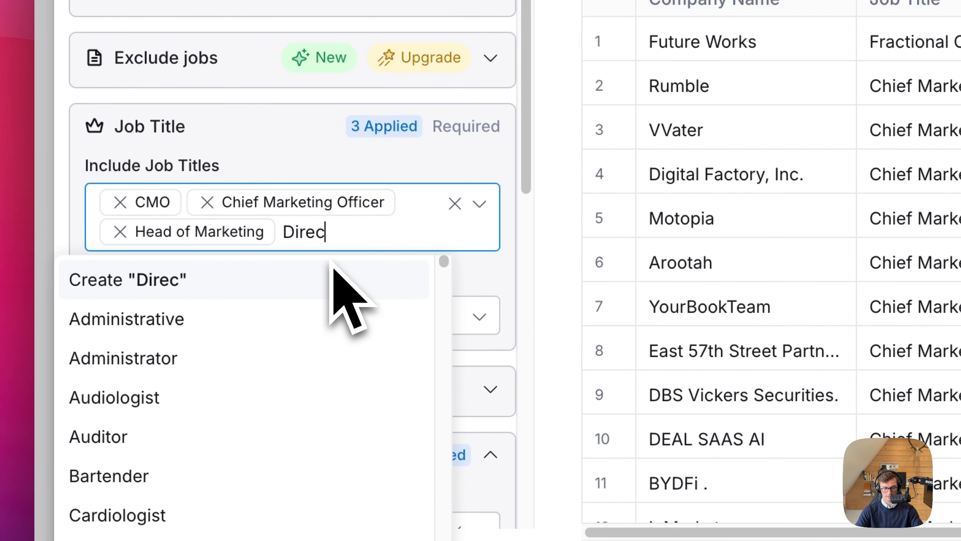
text(f )
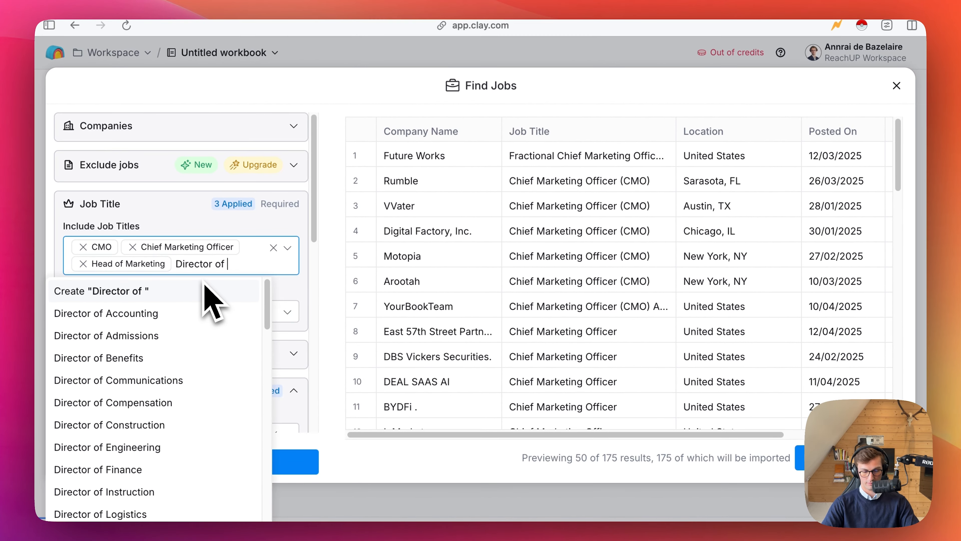
text(marketing)
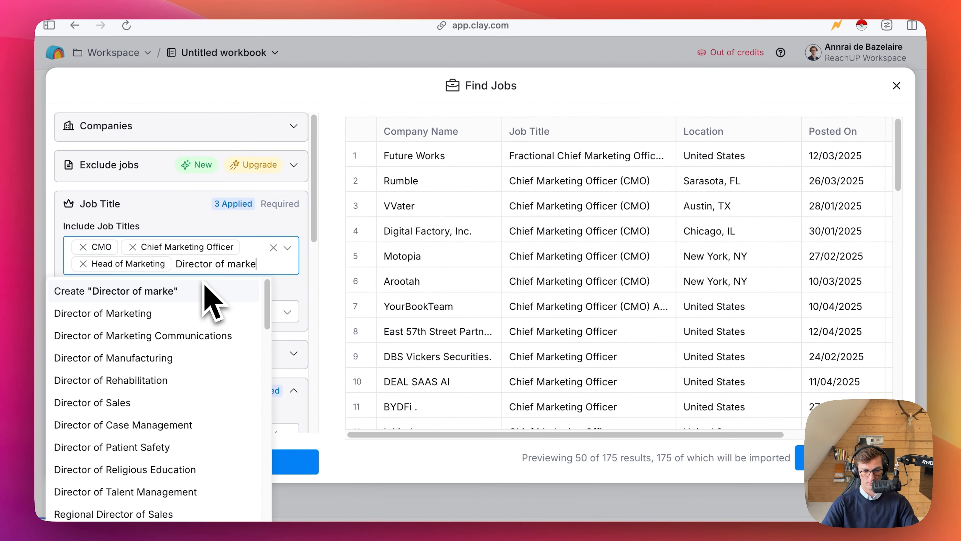
key(Return)
click(183, 461)
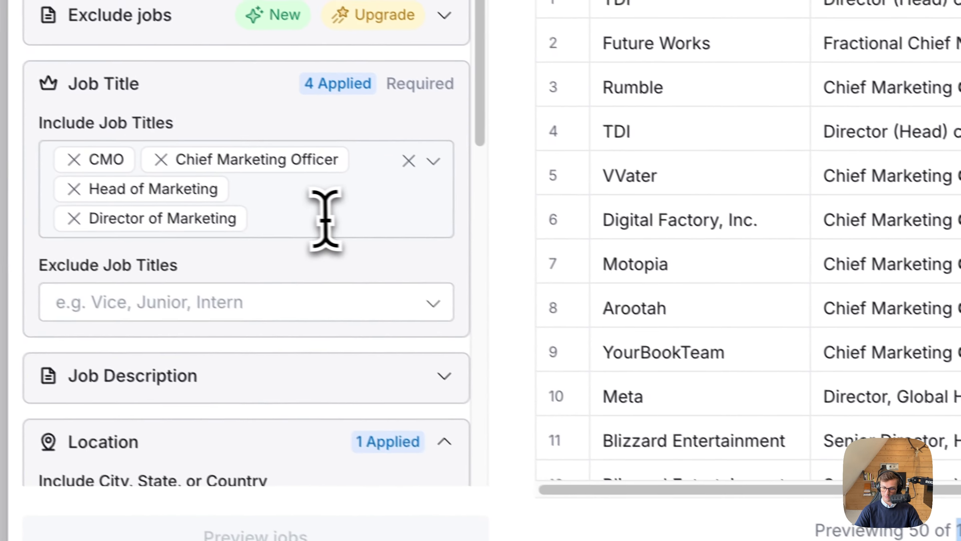
Include the job titles Growth Marketing and Lead generation in the search and refresh the jobs preview.
click(37, 94)
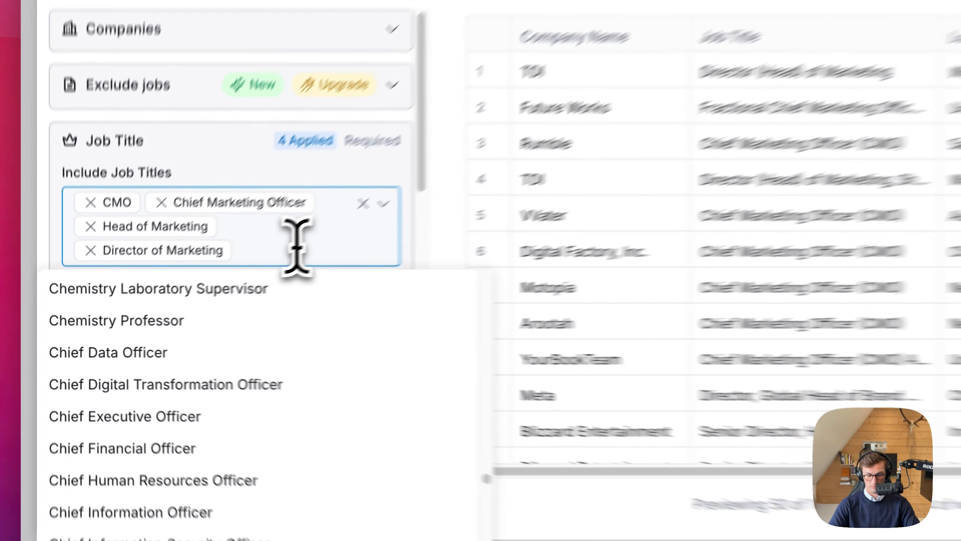
text(Growth Marketing)
key(Return)
text(Lead generation)
key(Return)
click(106, 416)
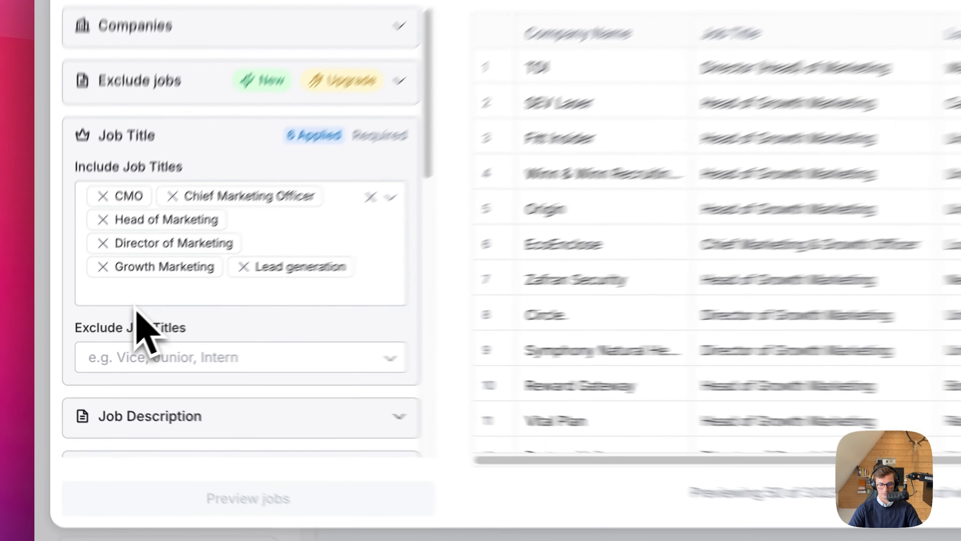
Find marketing titles among the job title suggestions and include Director of Digital Marketing.
click(154, 298)
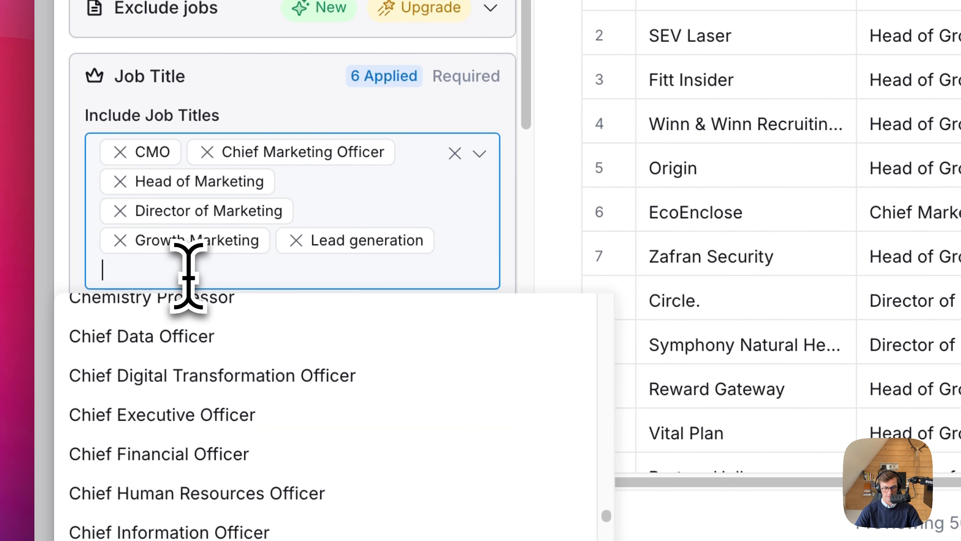
text(Marketing)
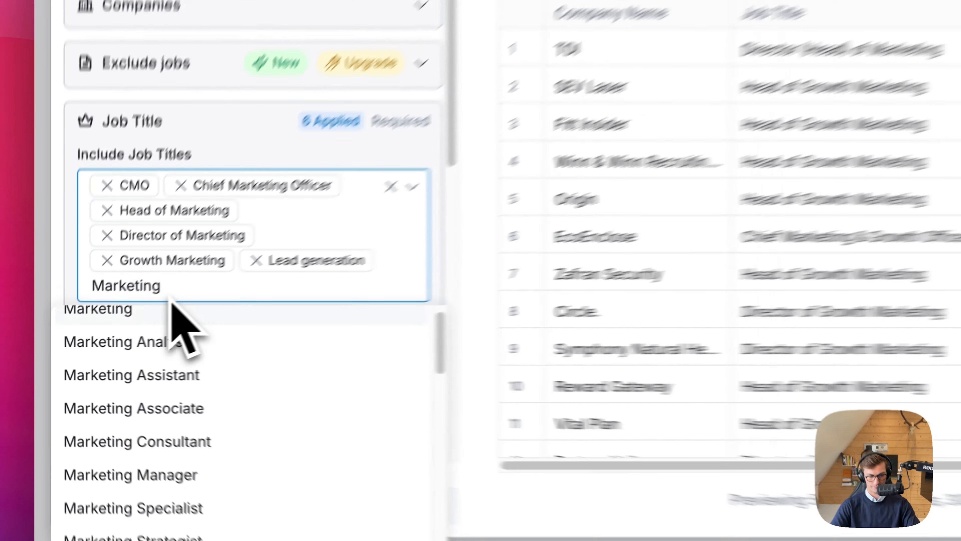
scroll(250, 457, down, 5)
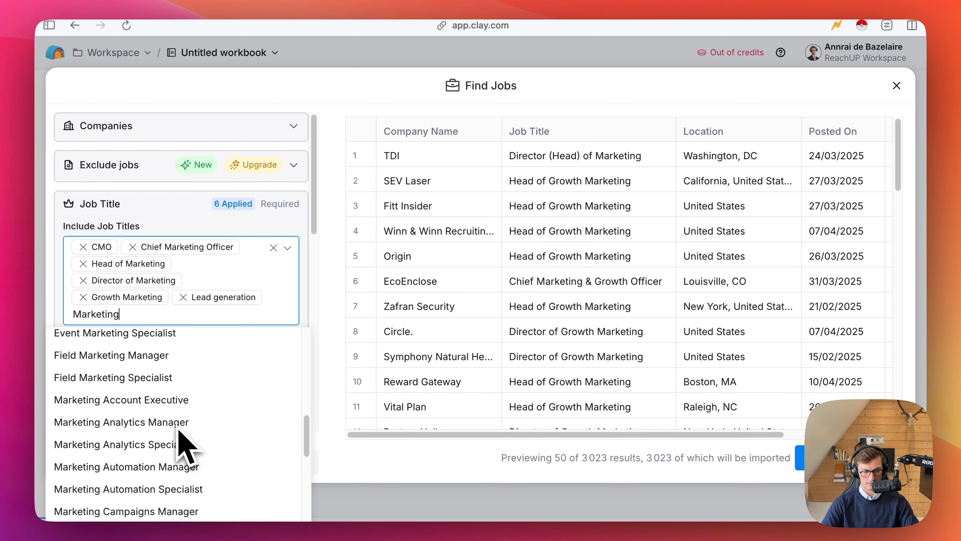
scroll(178, 428, down, 5)
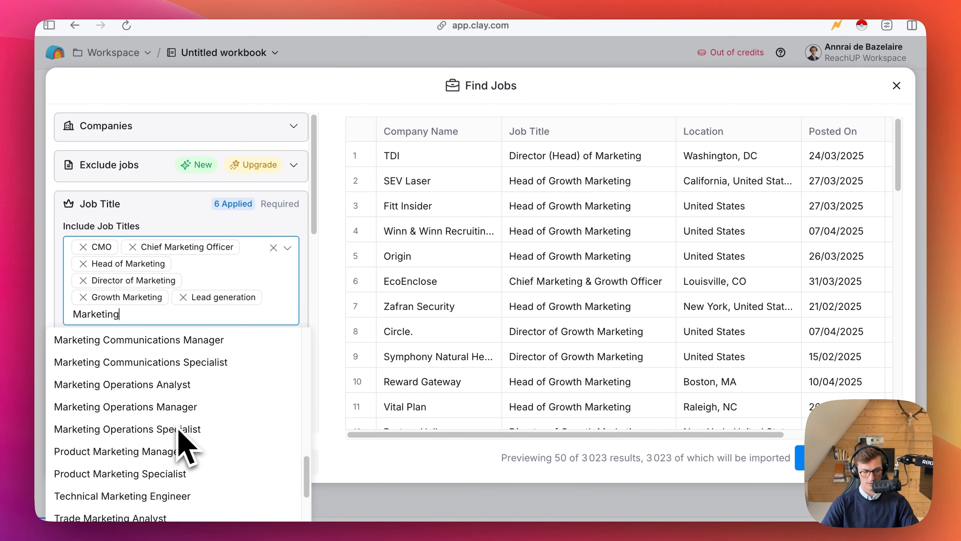
scroll(178, 428, down, 5)
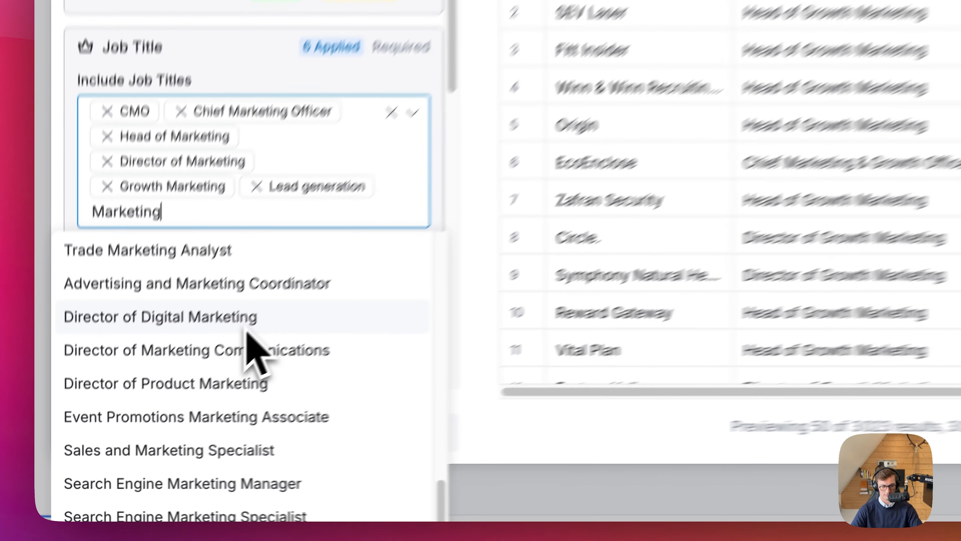
click(178, 390)
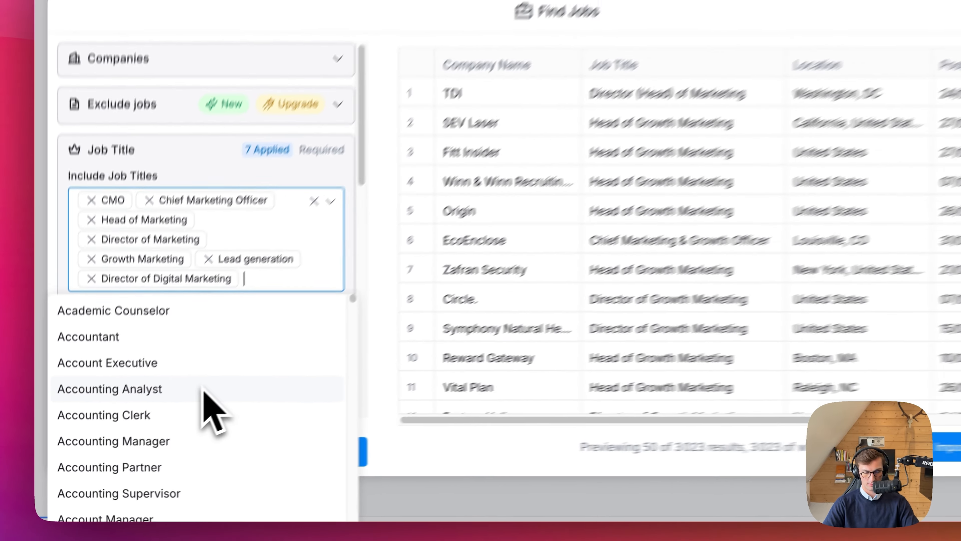
Add Marketing Director as an included job title and update the jobs preview.
text(Marketing DI)
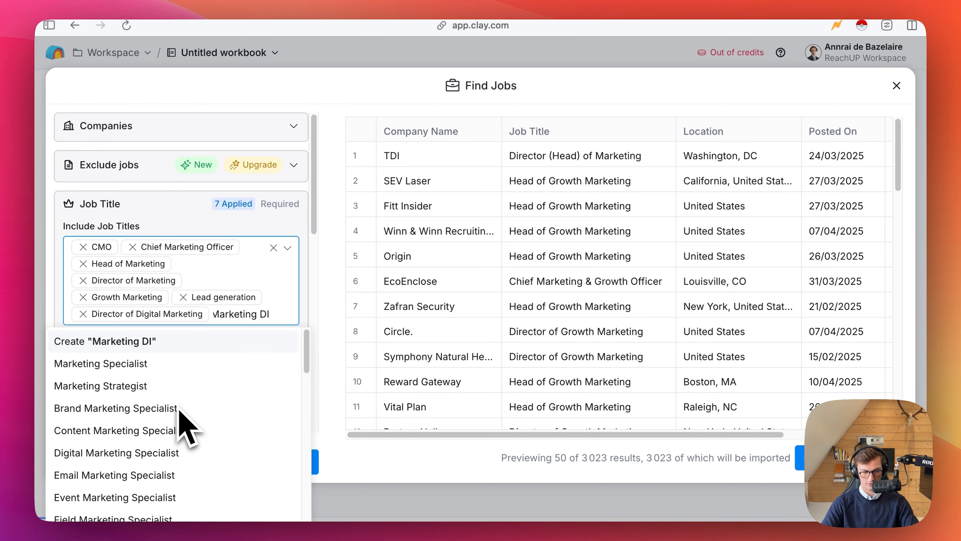
key(BackSpace)
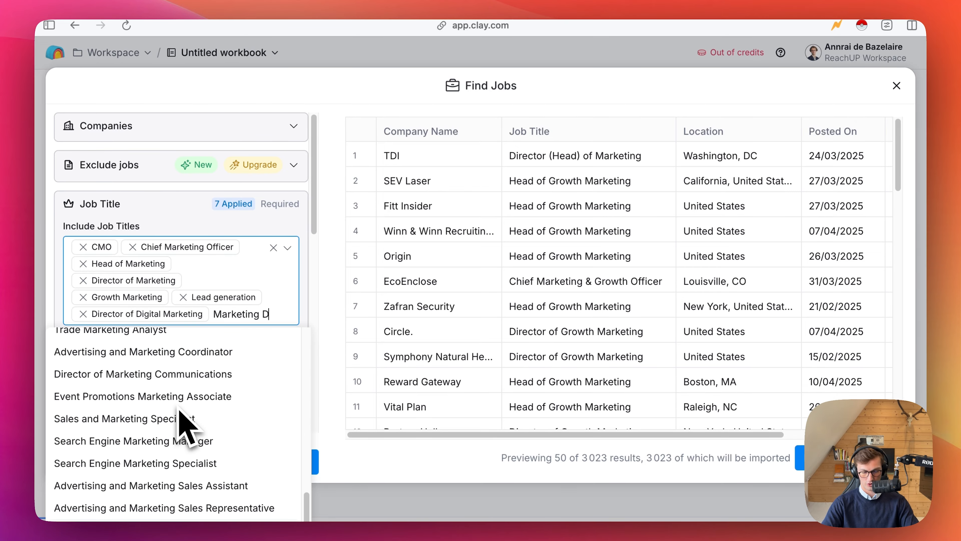
text(irector)
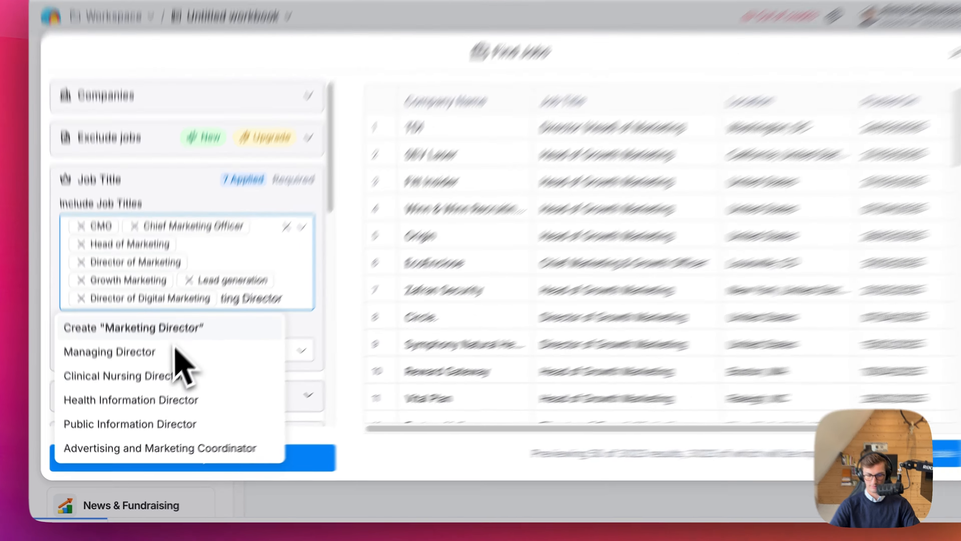
key(Return)
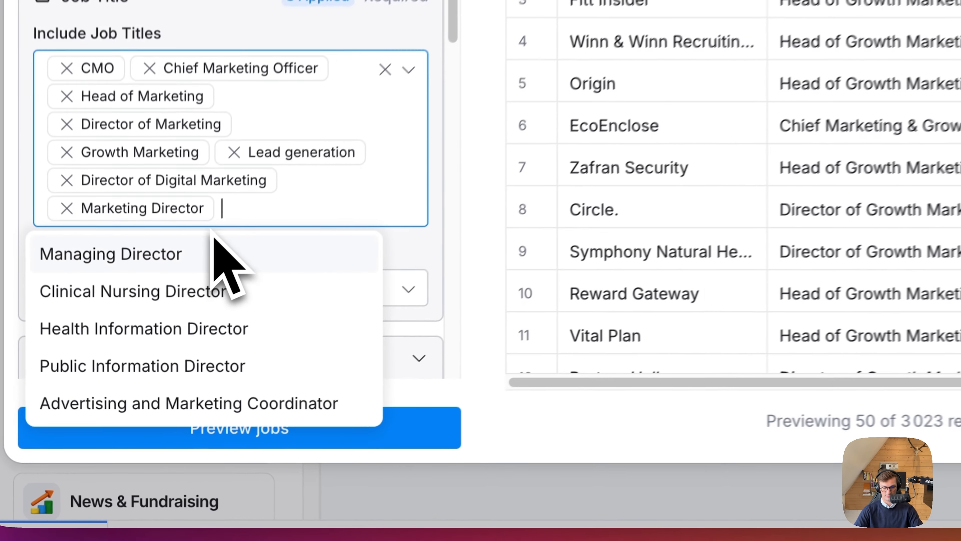
click(620, 413)
click(365, 436)
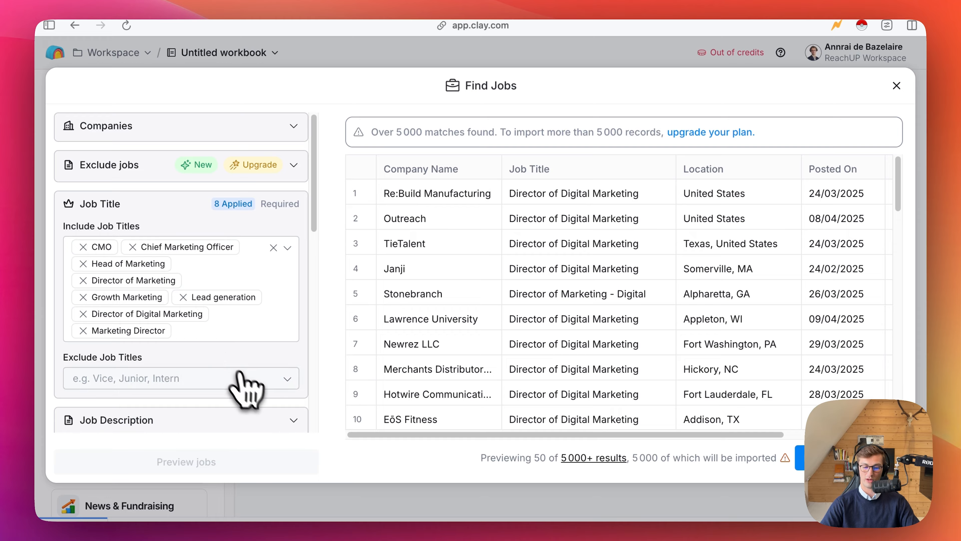
Review the companies, job titles and locations in the previewed job results through the last row.
scroll(530, 392, down, 3)
drag(566, 284, 672, 447)
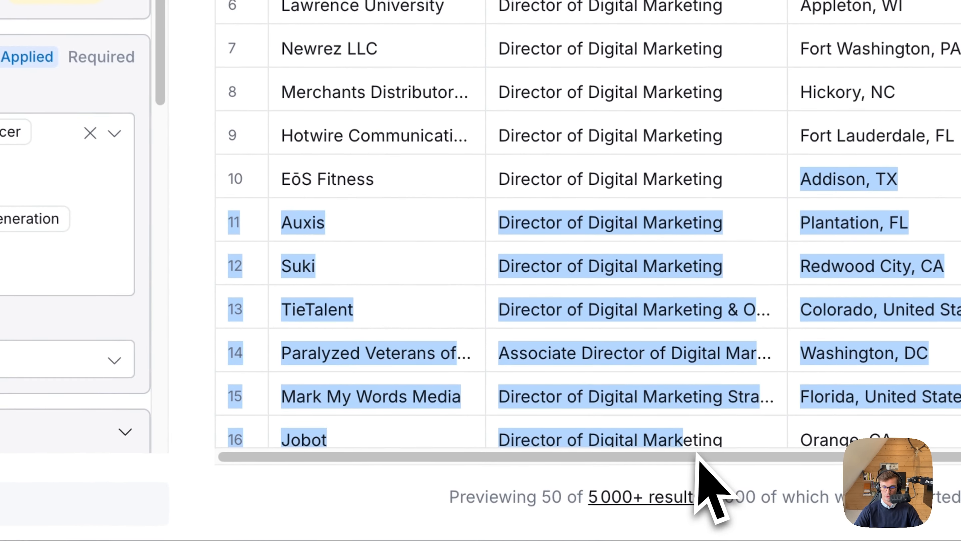
scroll(667, 439, down, 10)
scroll(594, 309, down, 1)
drag(594, 308, 600, 339)
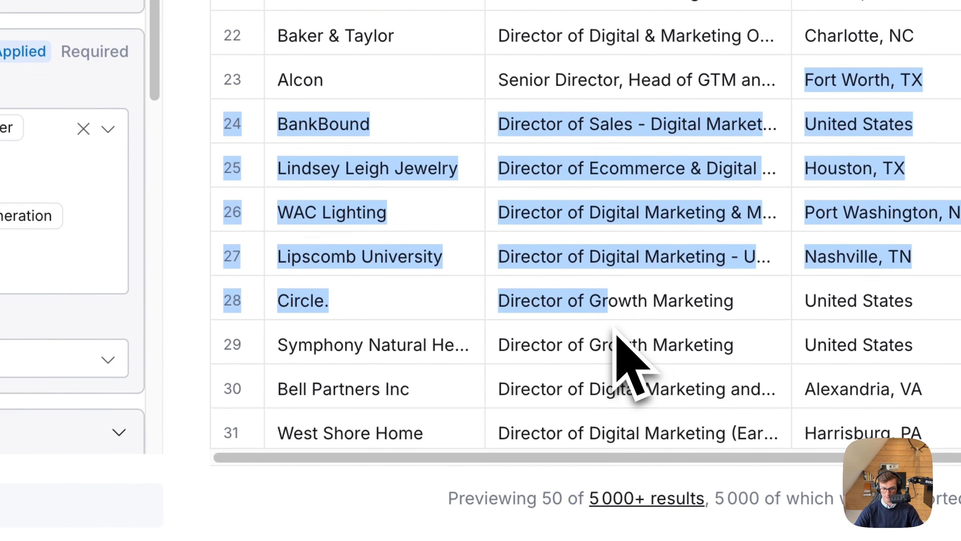
scroll(615, 328, down, 10)
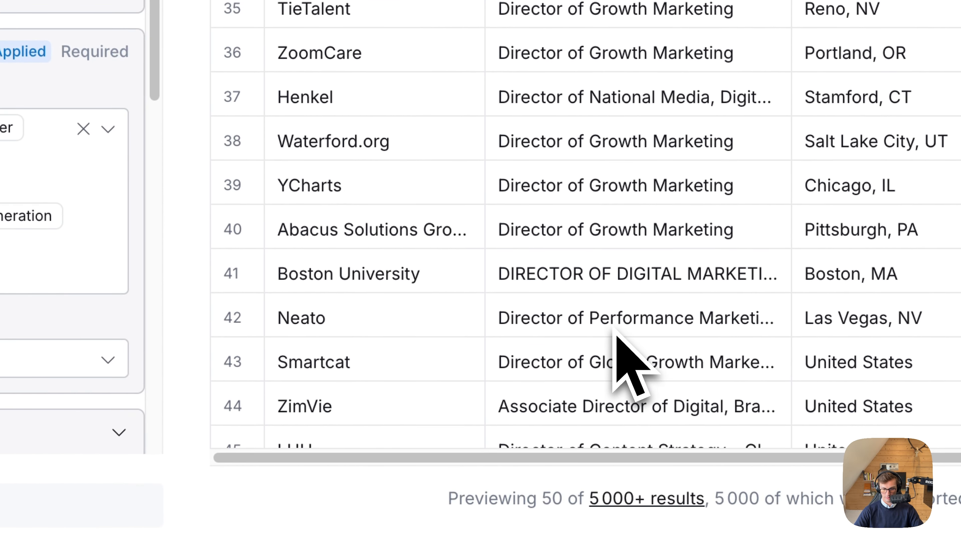
scroll(294, 297, down, 4)
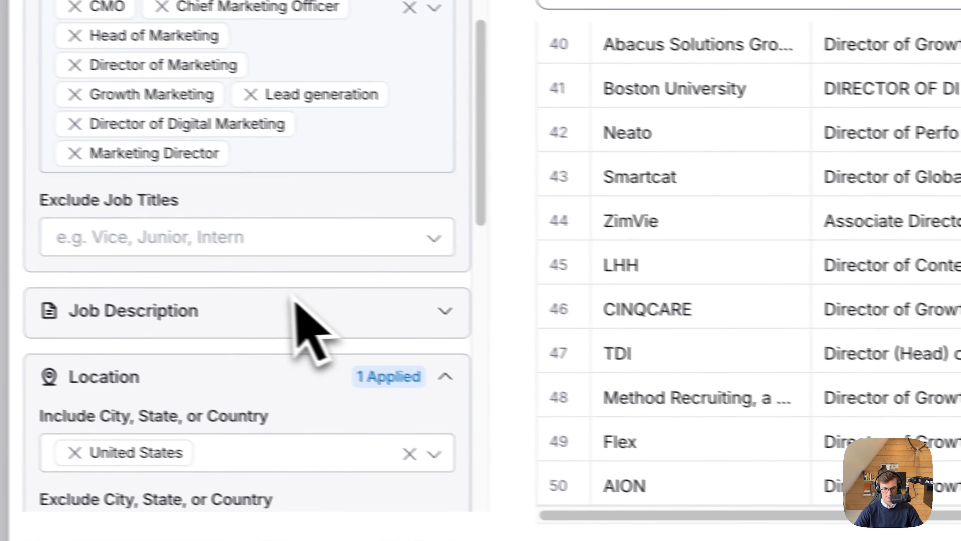
Check the remaining search filters, including excluded job titles, location, posting date and result limit.
scroll(325, 297, up, 3)
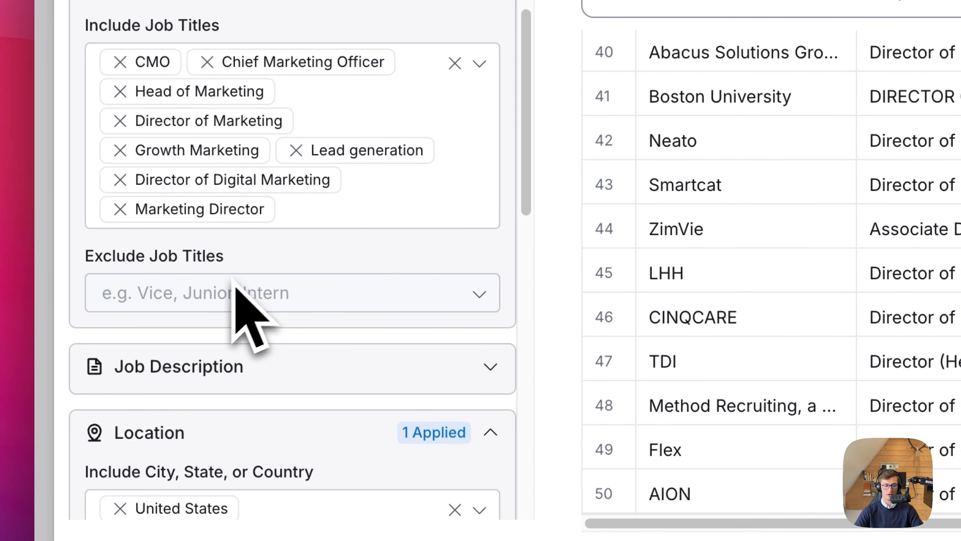
click(232, 295)
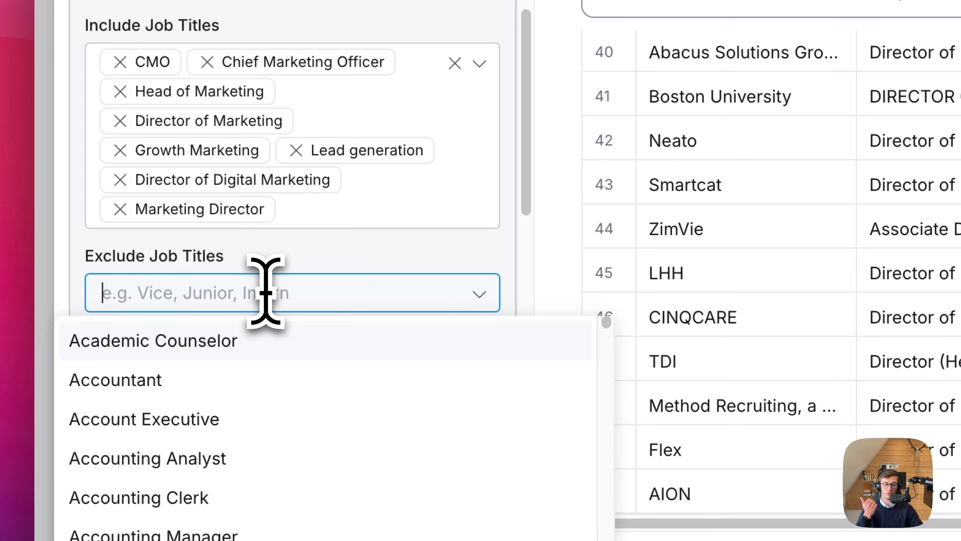
click(331, 251)
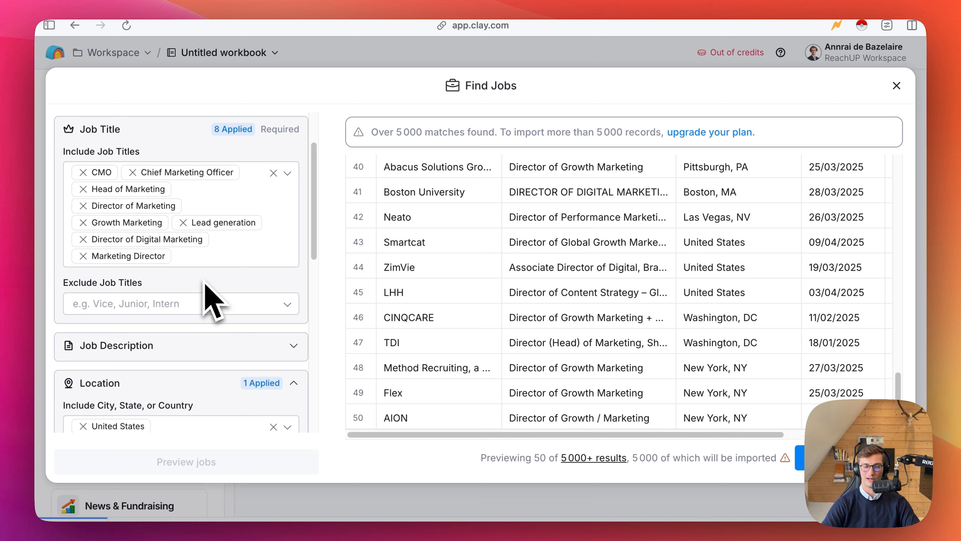
scroll(205, 279, down, 5)
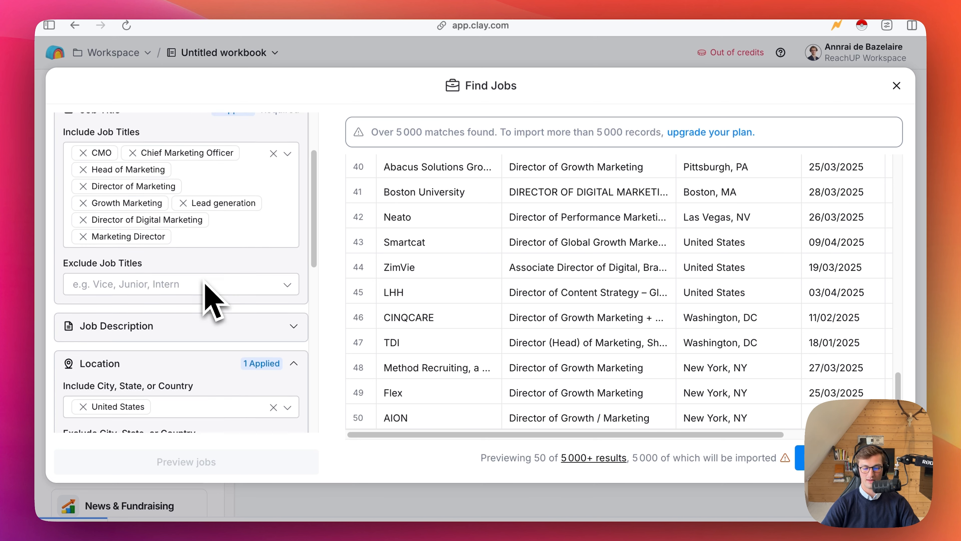
scroll(212, 299, down, 9)
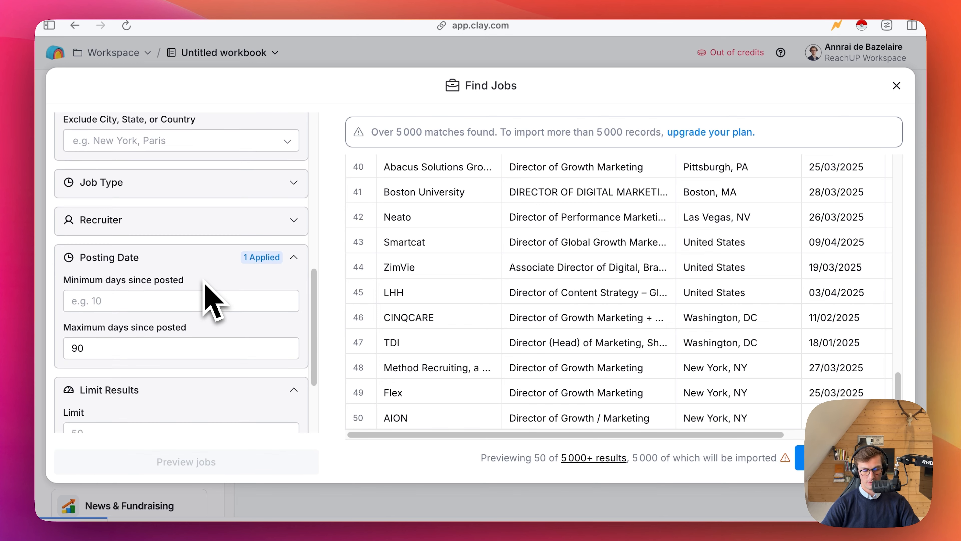
scroll(200, 375, down, 5)
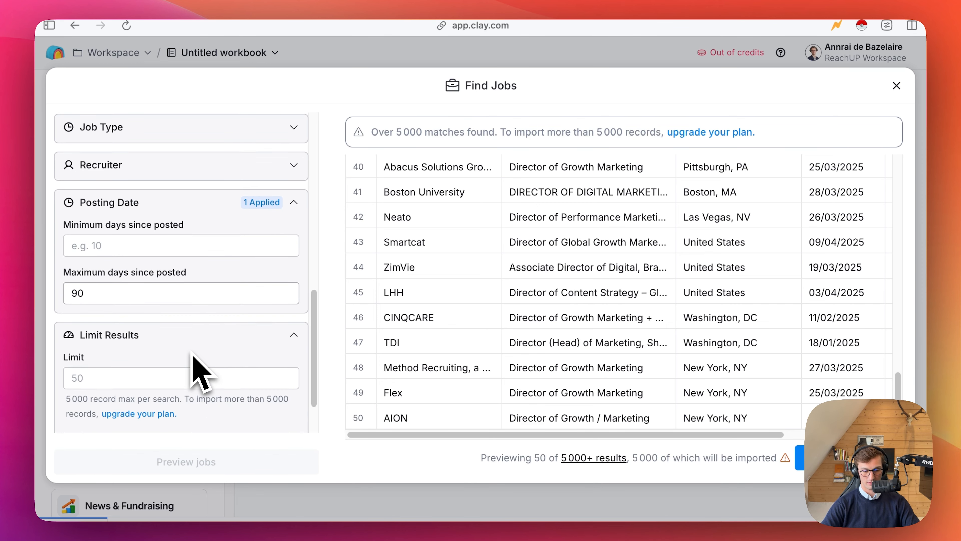
scroll(192, 360, up, 12)
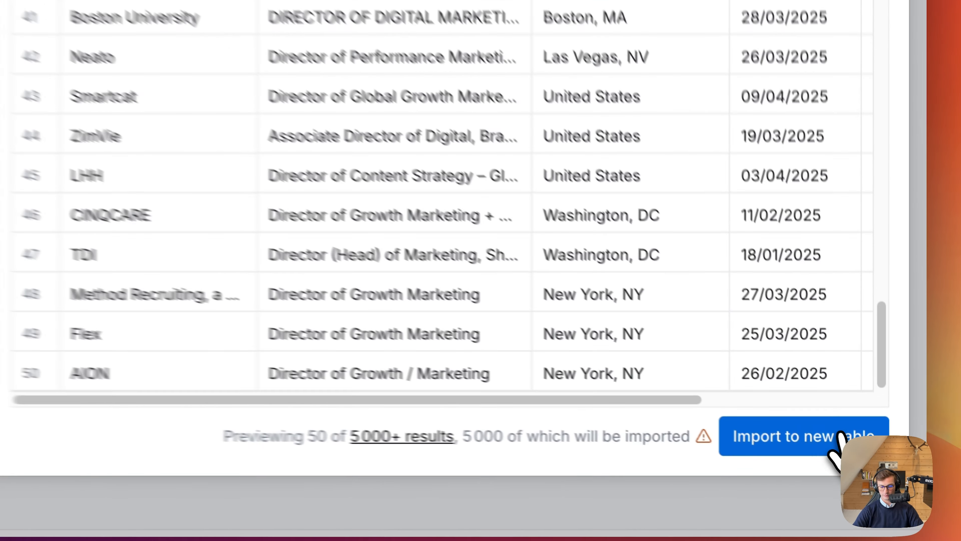
Import the found jobs into the workbook table without additional enrichments and dismiss the source details.
click(870, 457)
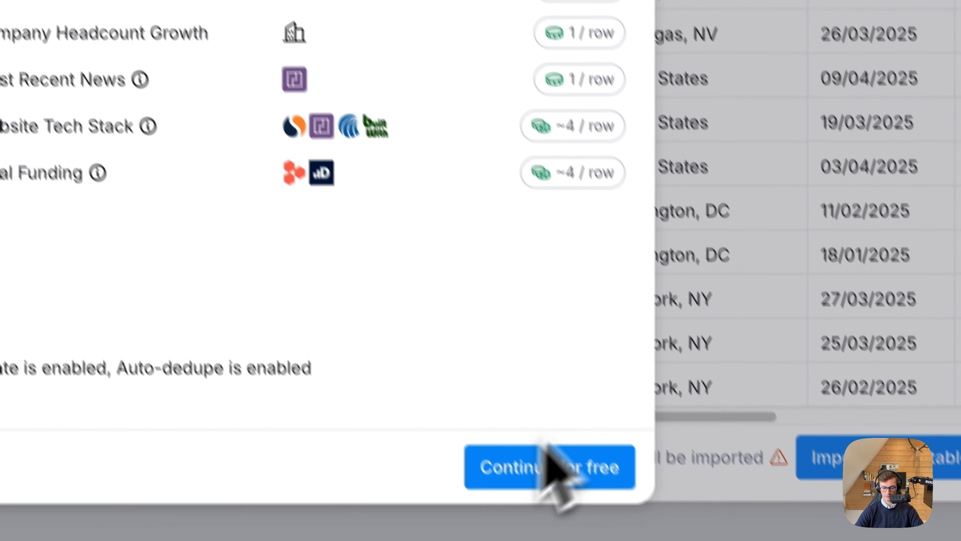
click(464, 450)
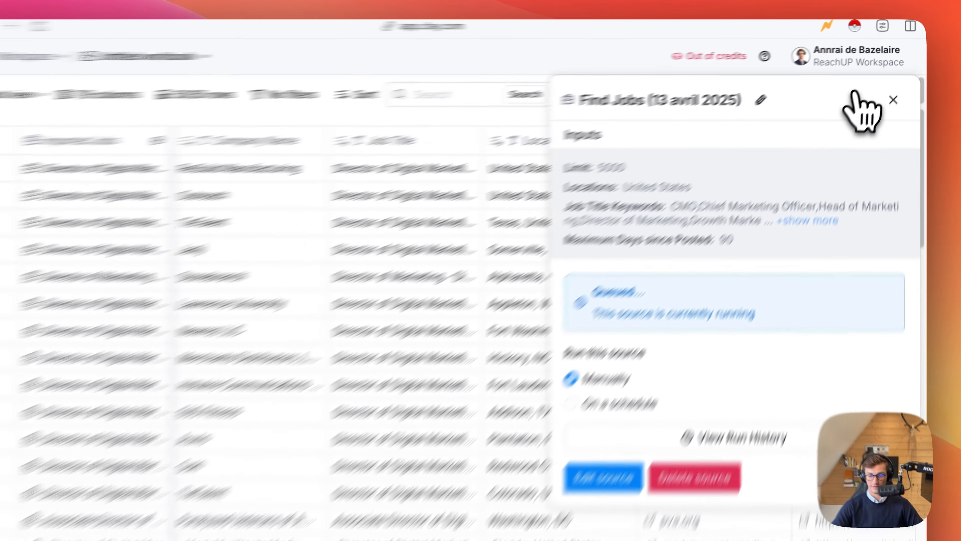
click(896, 91)
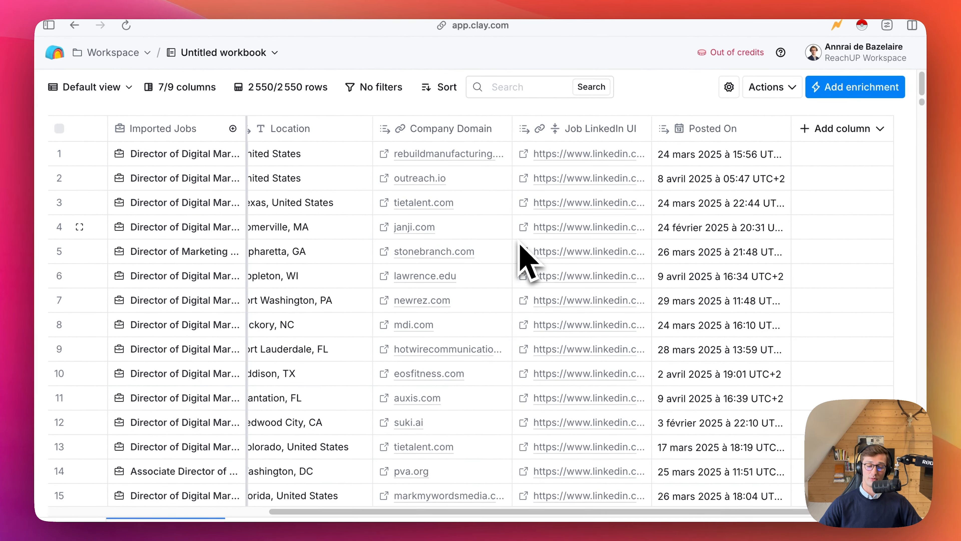
Look over the imported job columns and start a search for people at these companies.
scroll(523, 251, left, 3)
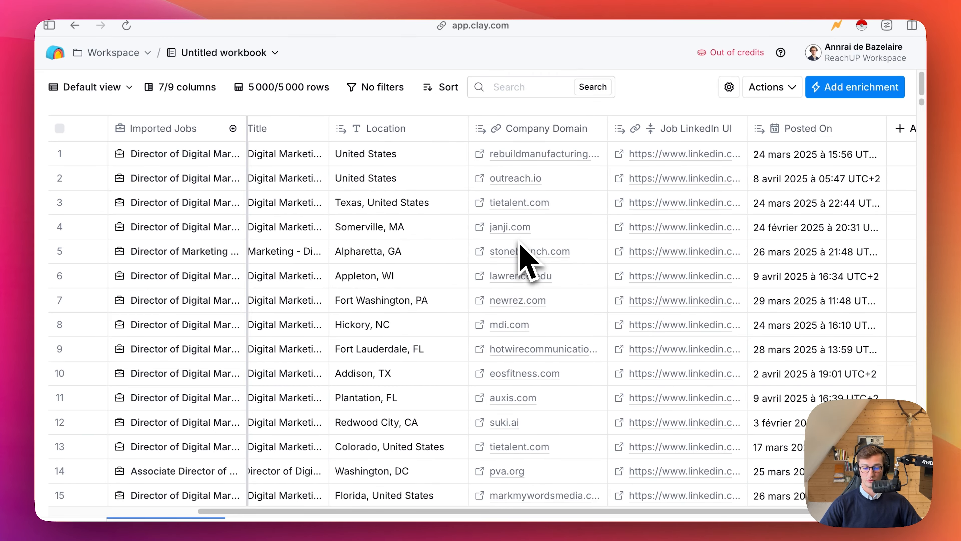
scroll(521, 246, left, 5)
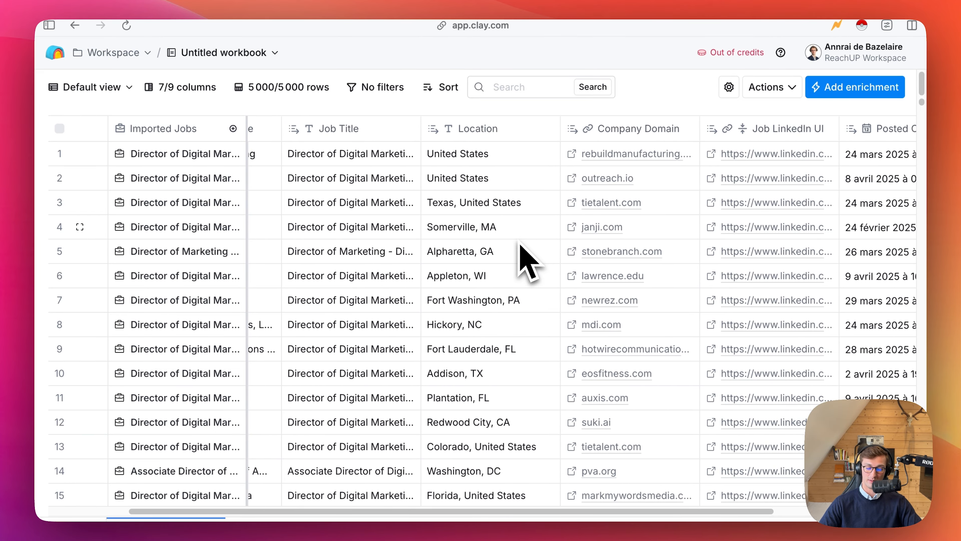
scroll(521, 245, right, 5)
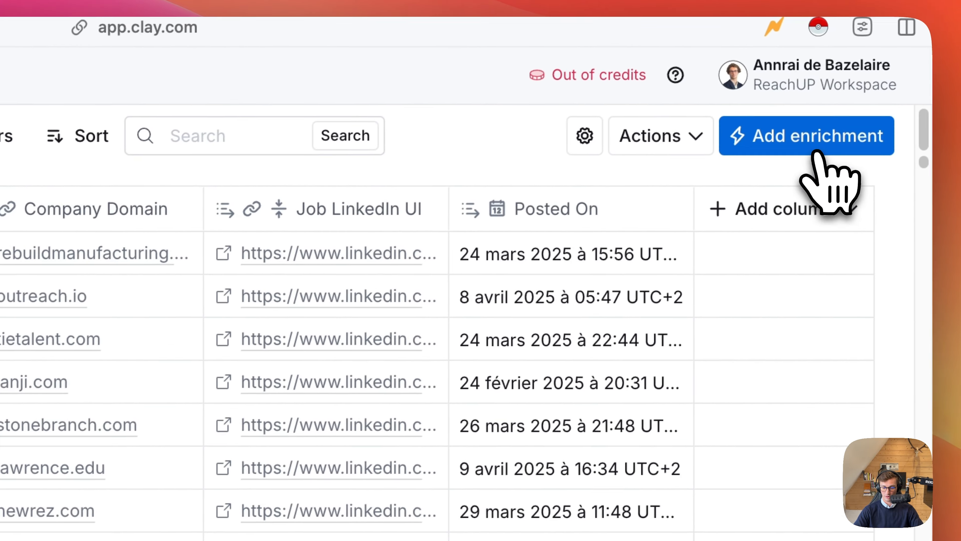
click(817, 153)
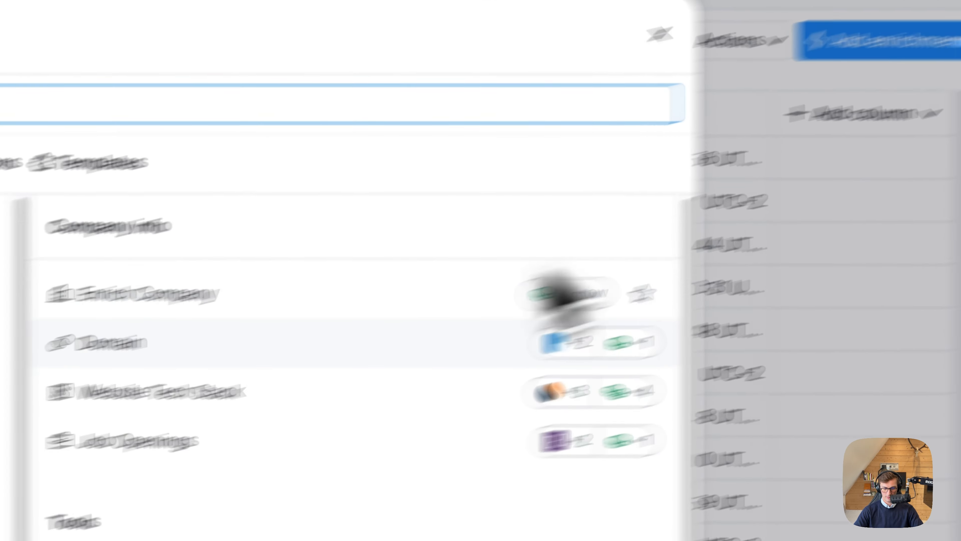
click(143, 298)
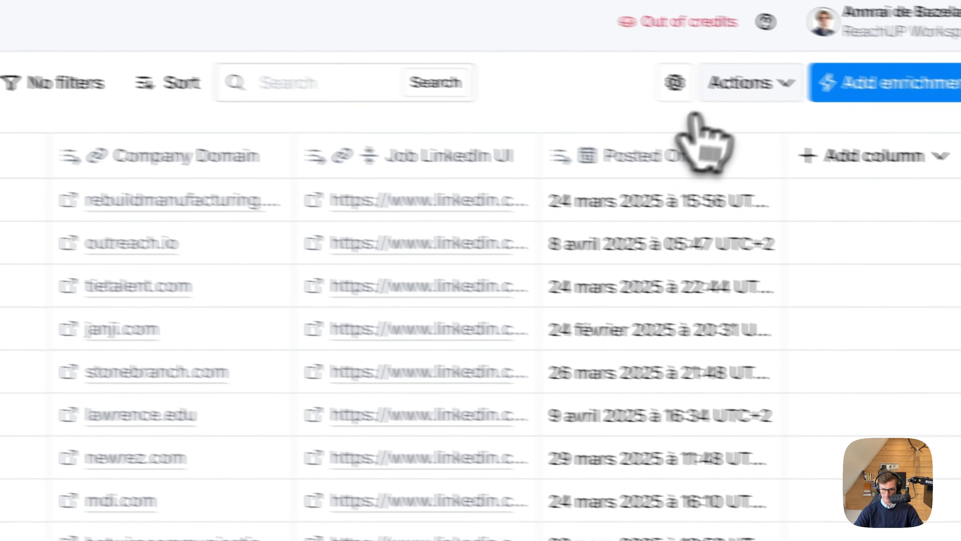
click(742, 82)
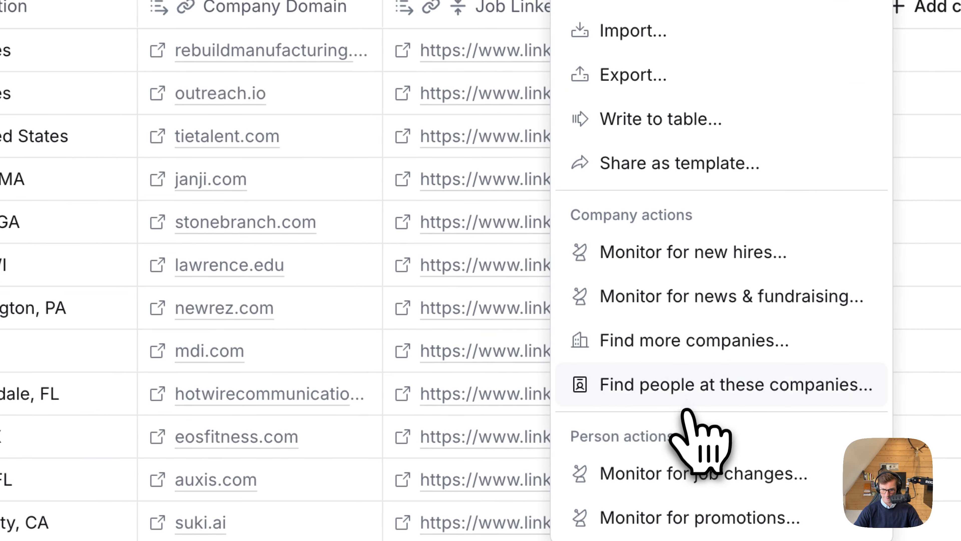
click(686, 408)
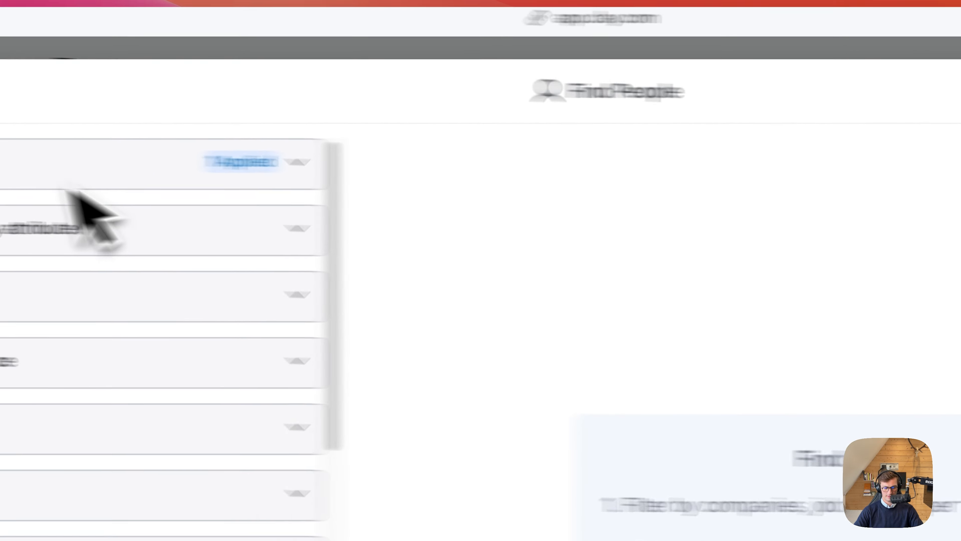
Restrict the people search to companies with 2-10, 11-50 and 51-200 employees, without choosing any industries.
click(65, 225)
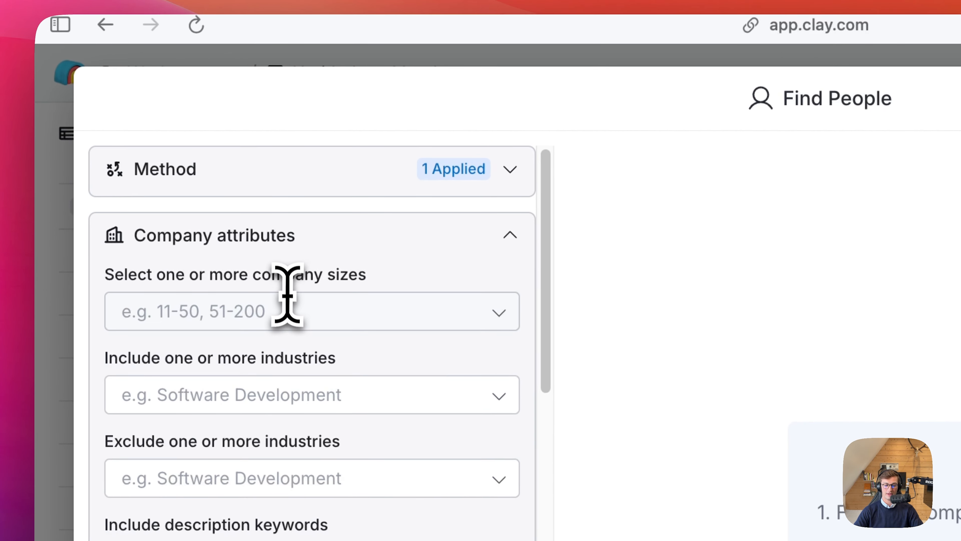
click(287, 303)
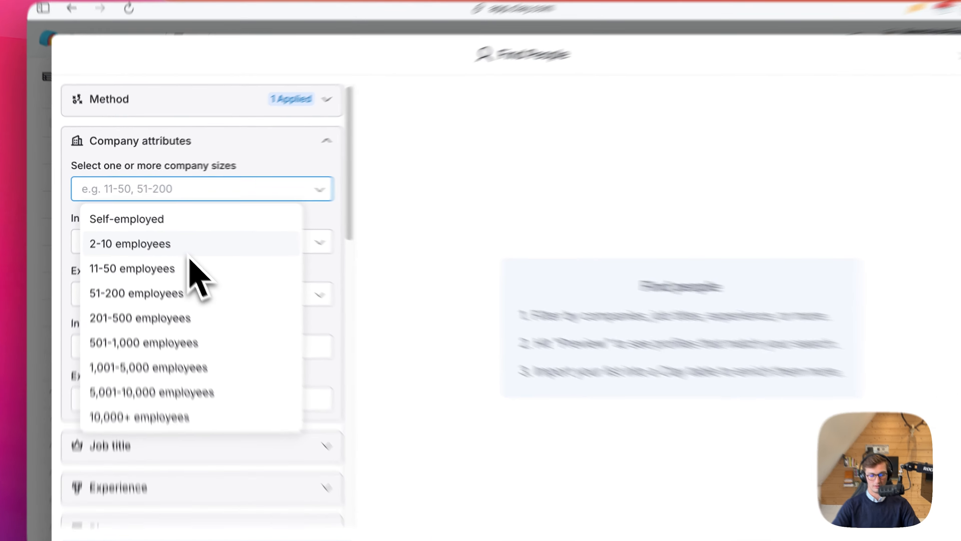
click(180, 243)
click(182, 260)
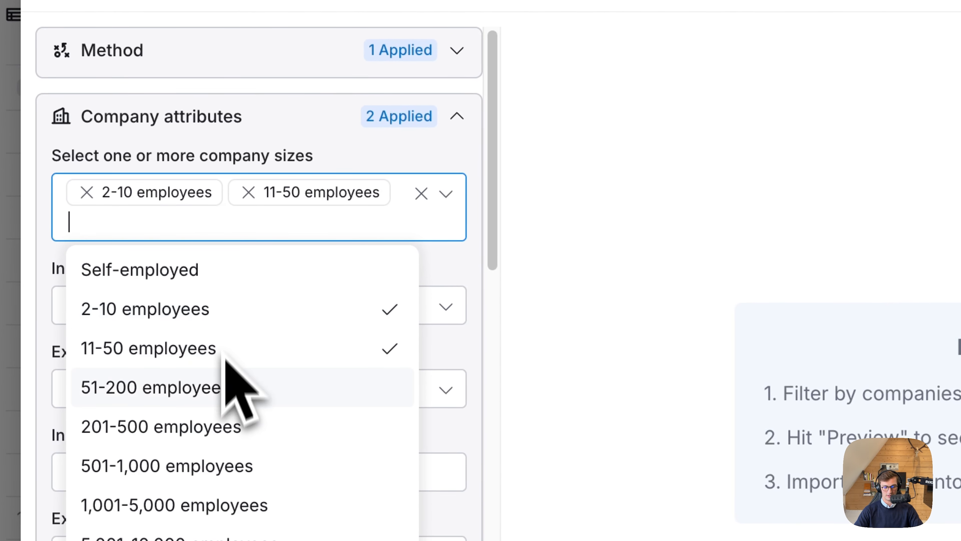
click(224, 386)
click(656, 432)
click(246, 313)
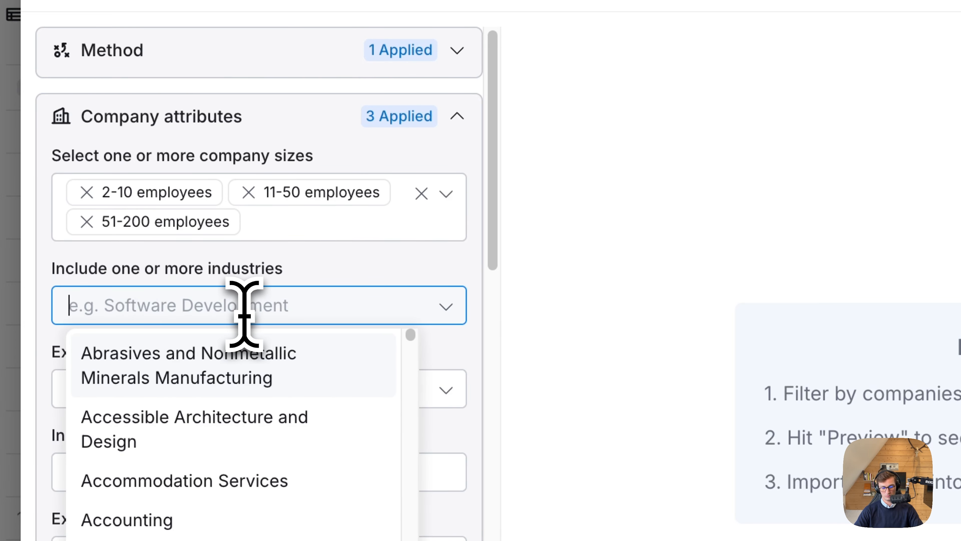
click(580, 348)
Set the included job title levels to Owner and Partner.
scroll(450, 462, down, 8)
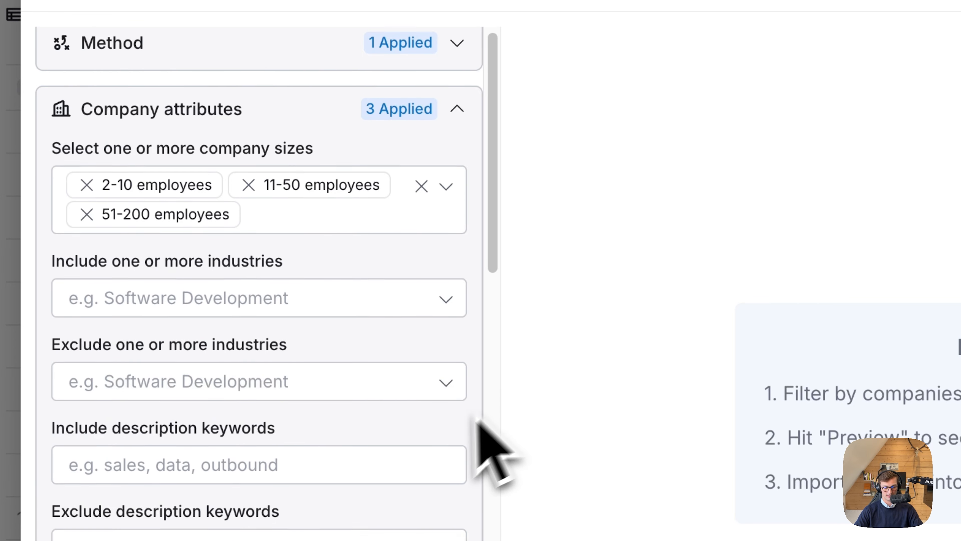
click(333, 348)
click(290, 423)
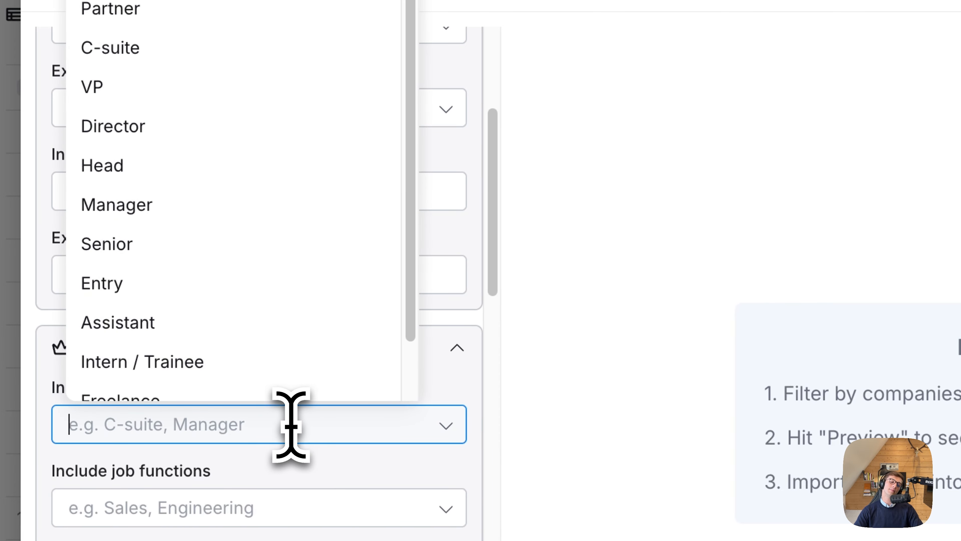
click(285, 0)
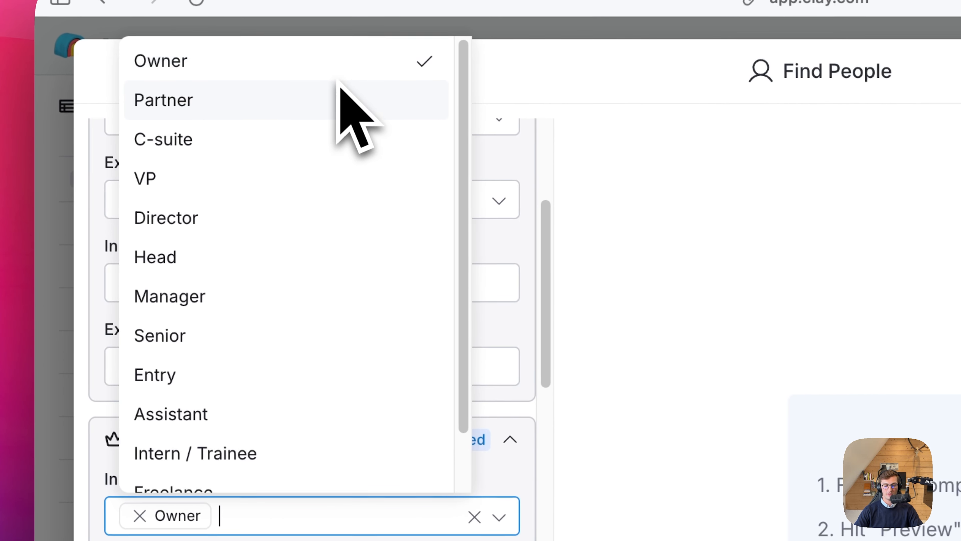
click(319, 97)
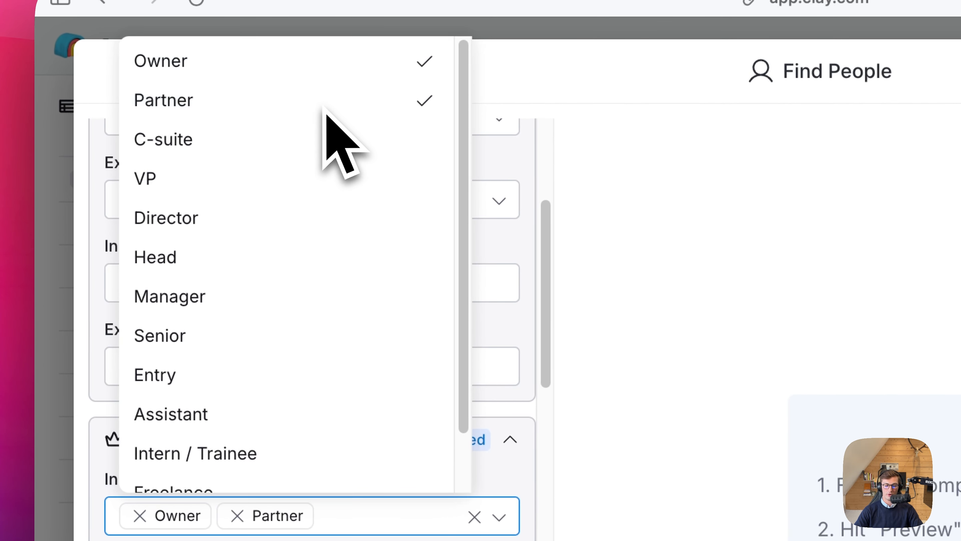
click(319, 150)
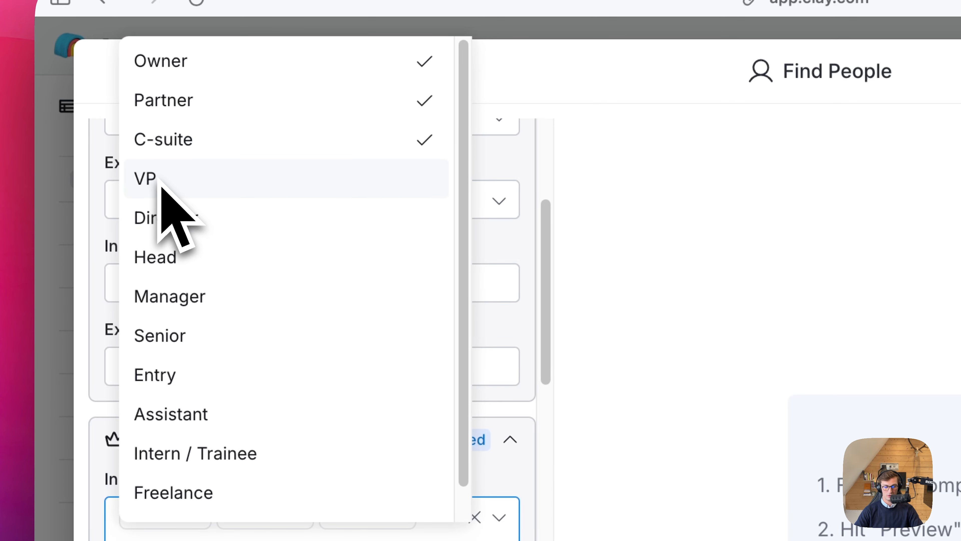
click(180, 157)
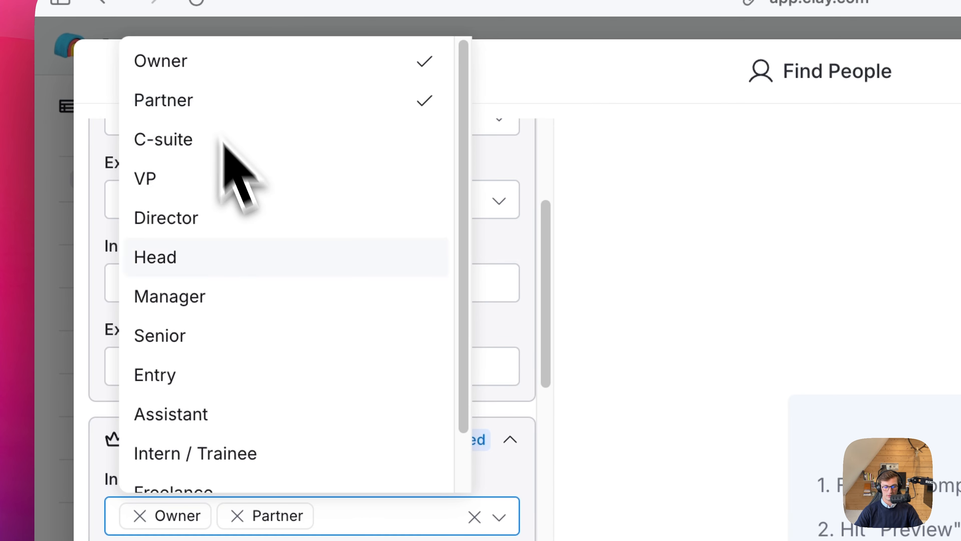
click(488, 379)
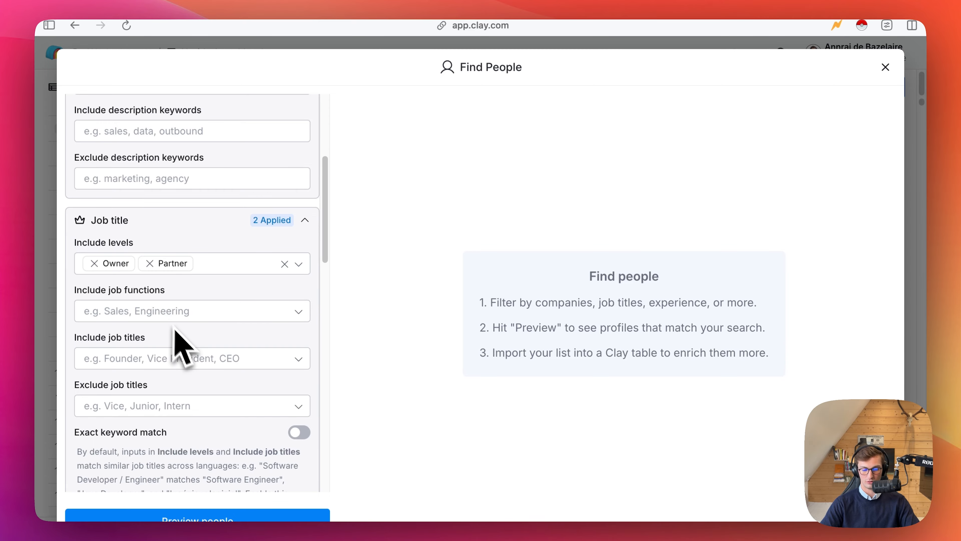
Preview the matching people and check their companies, job titles and locations against the applied job title filters.
scroll(188, 354, down, 10)
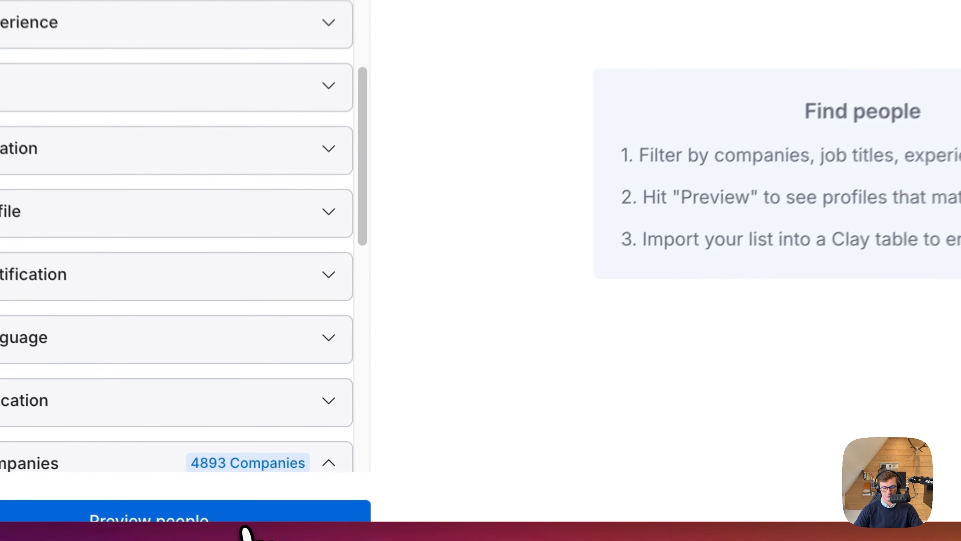
click(244, 527)
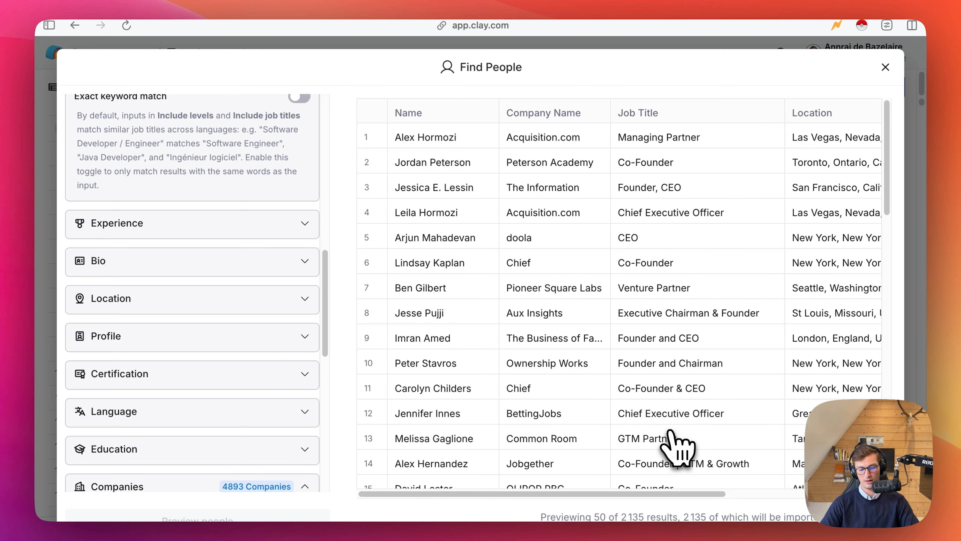
scroll(602, 392, right, 5)
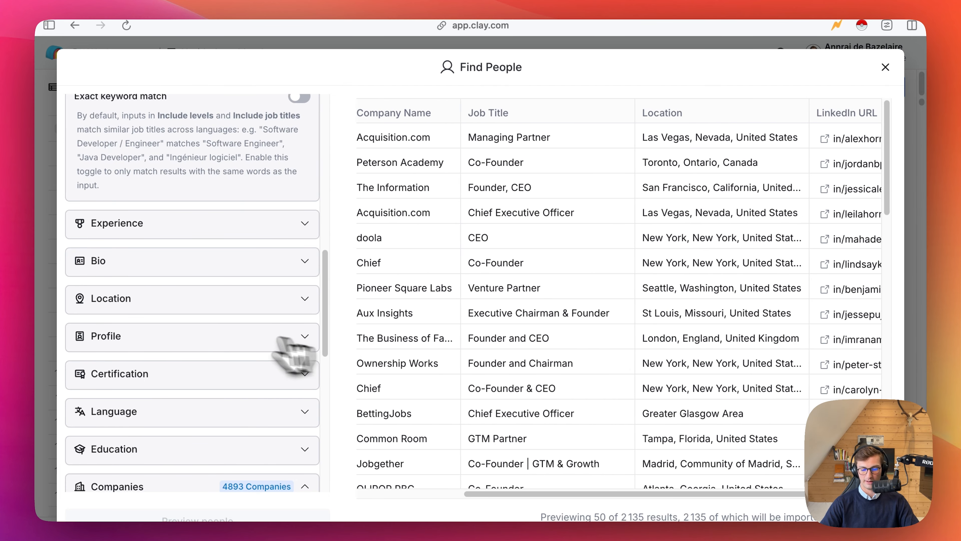
scroll(227, 284, up, 8)
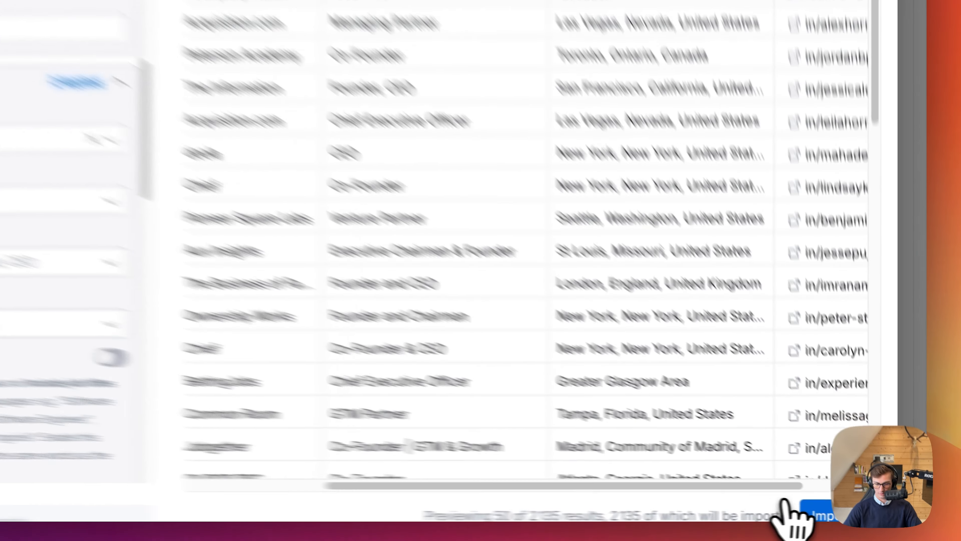
Import the found people into a new table without paid enrichments and dismiss the source details.
click(849, 518)
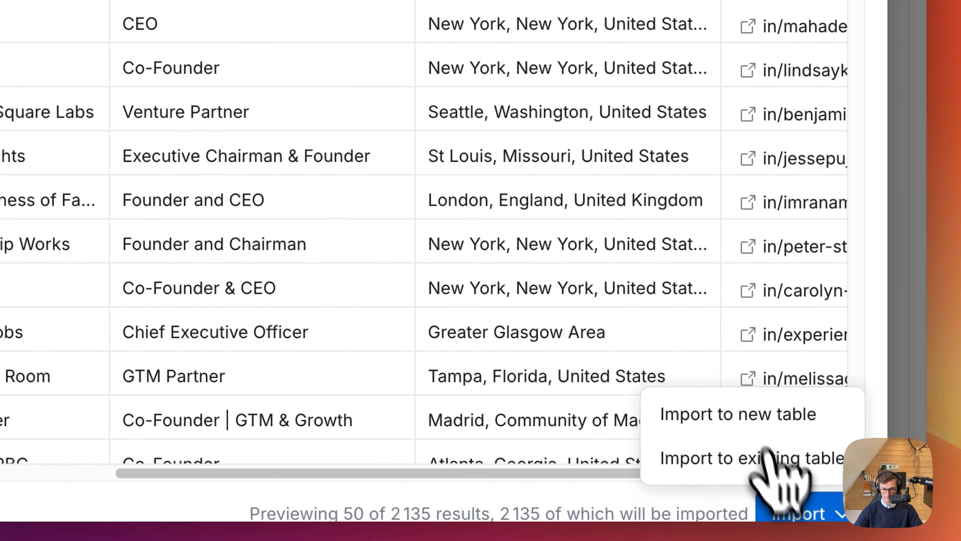
click(742, 413)
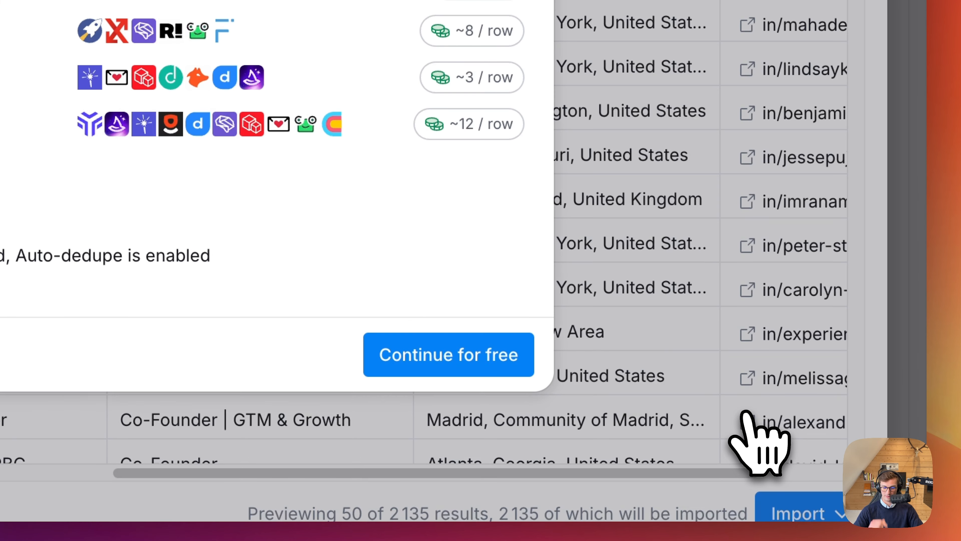
click(480, 351)
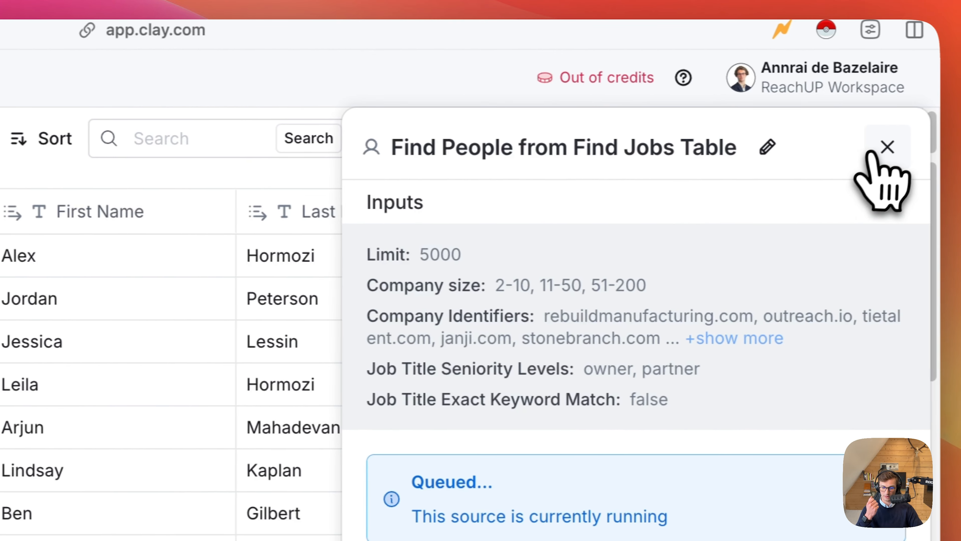
click(887, 147)
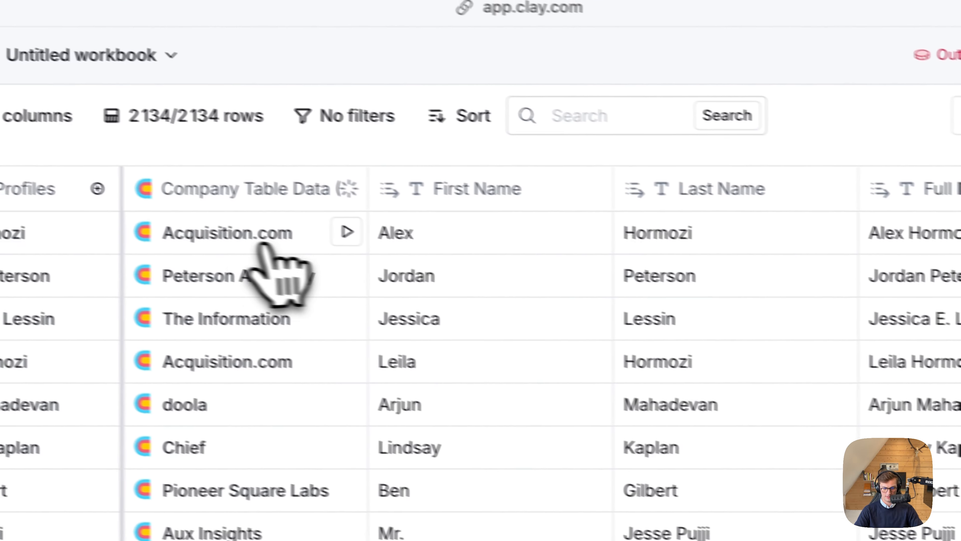
Inspect the linked company table data for the first profile, then look over the imported people columns.
click(264, 242)
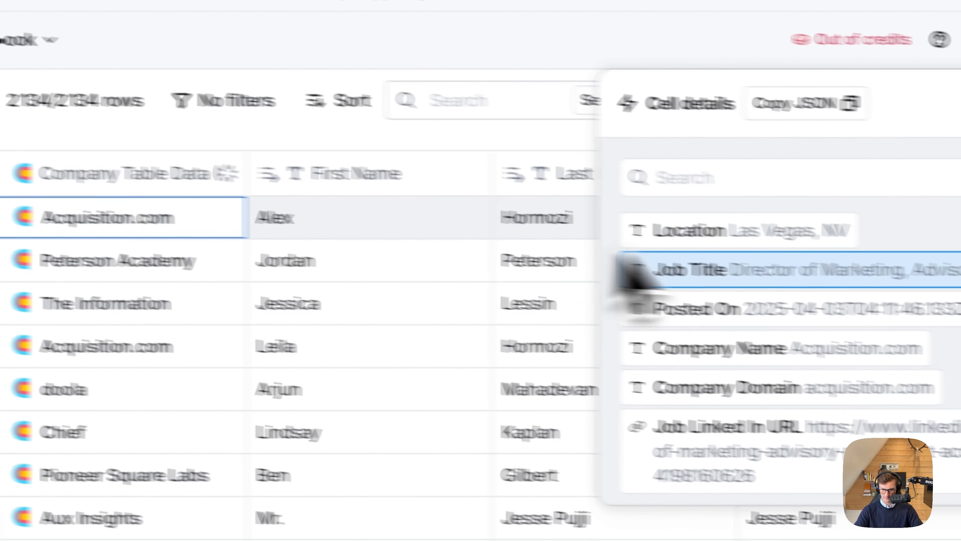
mouse_move(812, 282)
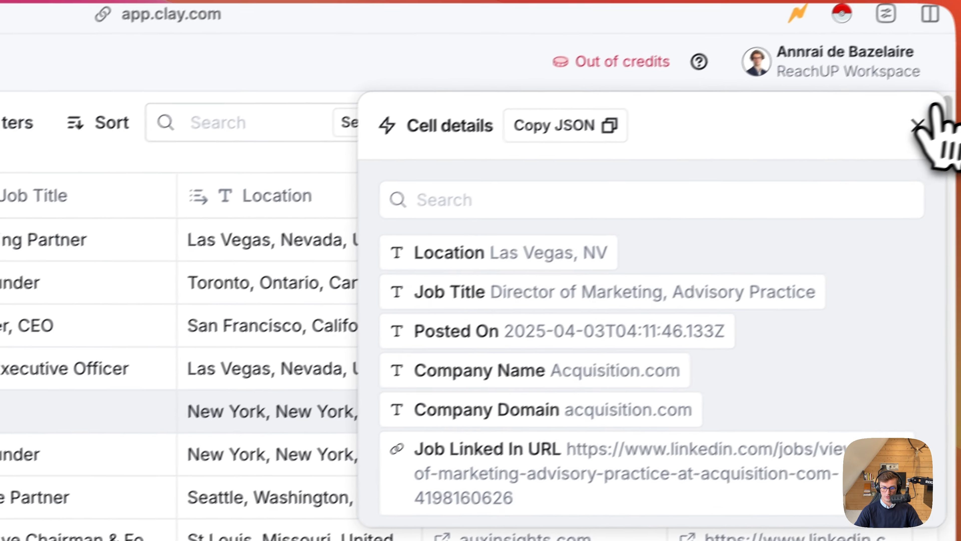
click(920, 124)
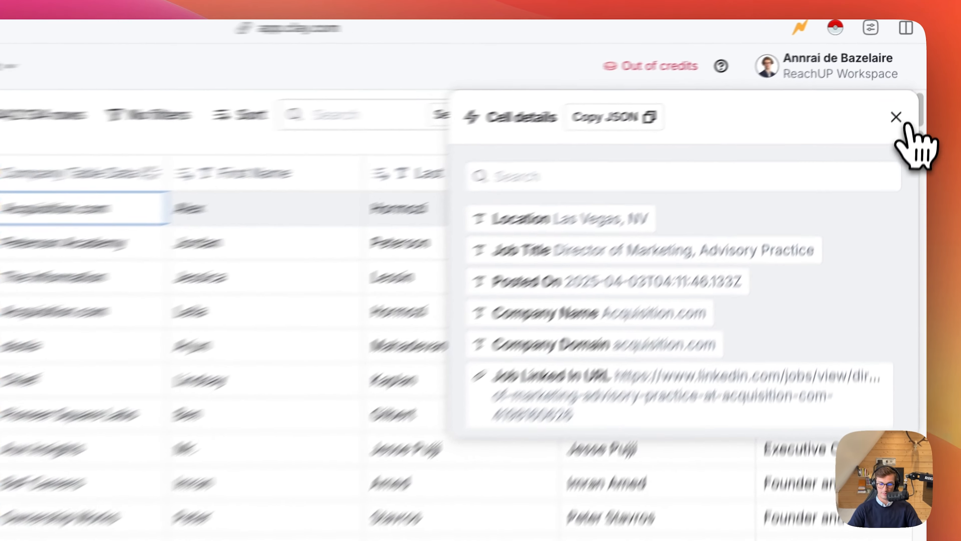
click(905, 89)
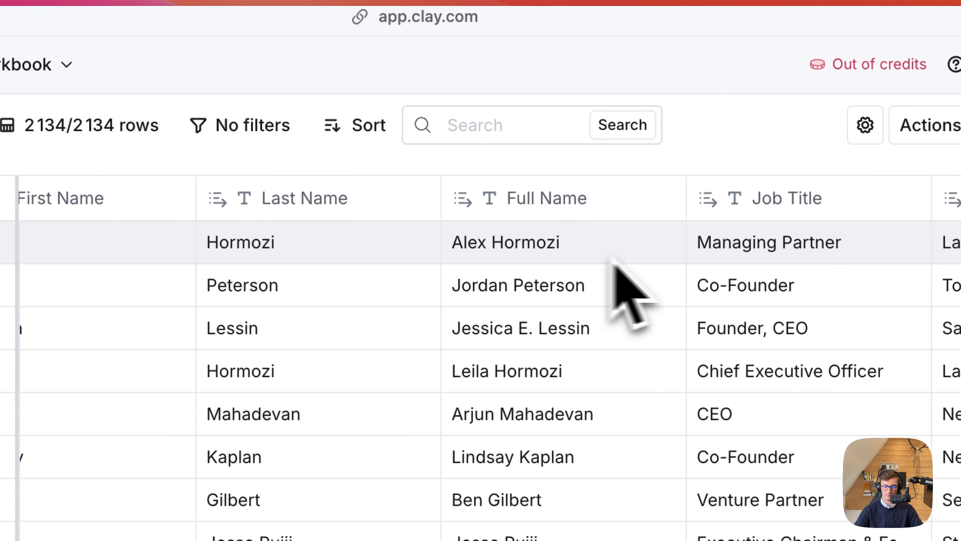
scroll(614, 262, right, 5)
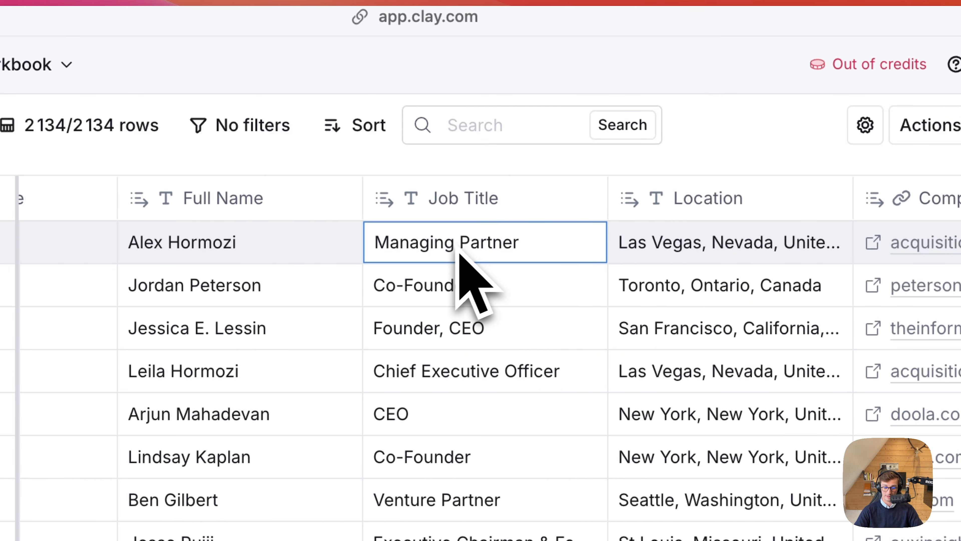
scroll(492, 265, right, 3)
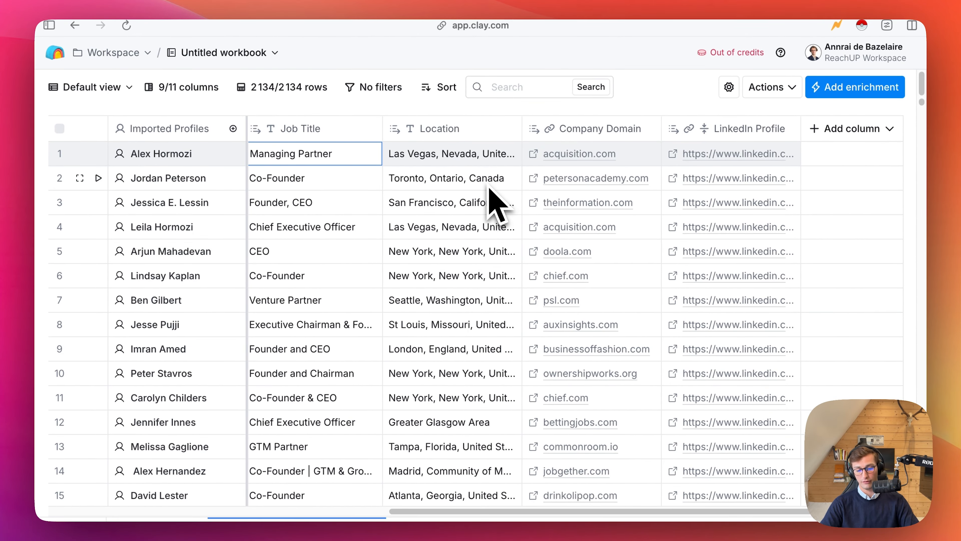
scroll(495, 204, left, 10)
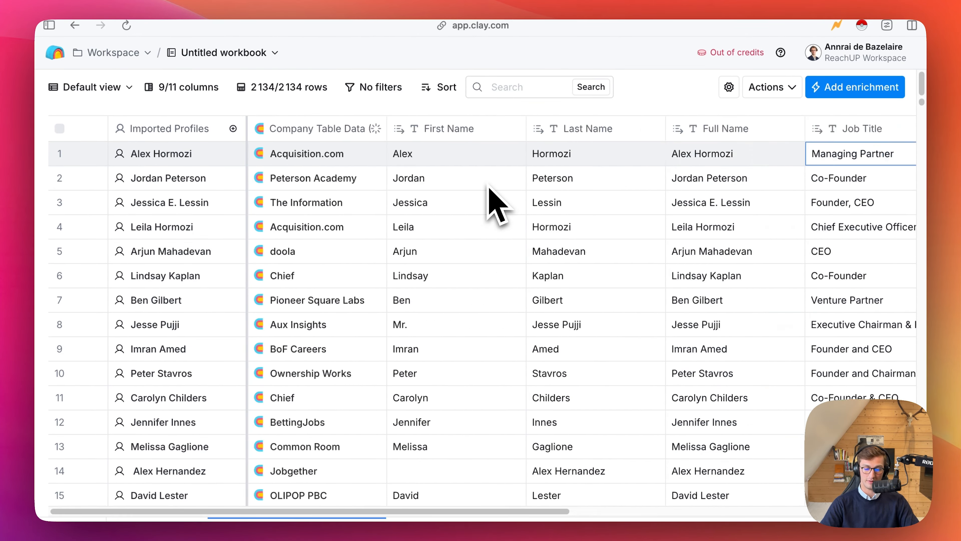
Add the Job Title from the linked company table data as a new column named Hiring Job Title.
click(297, 152)
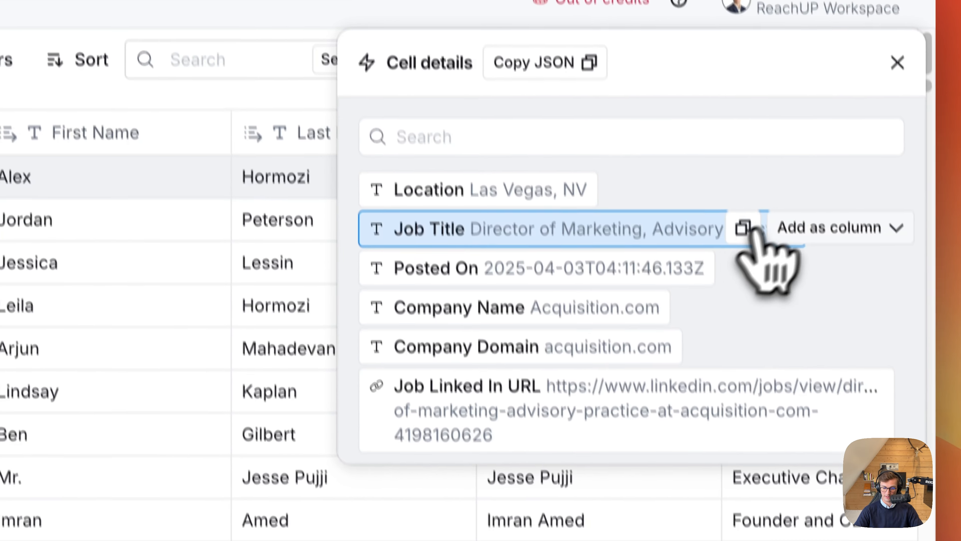
click(795, 254)
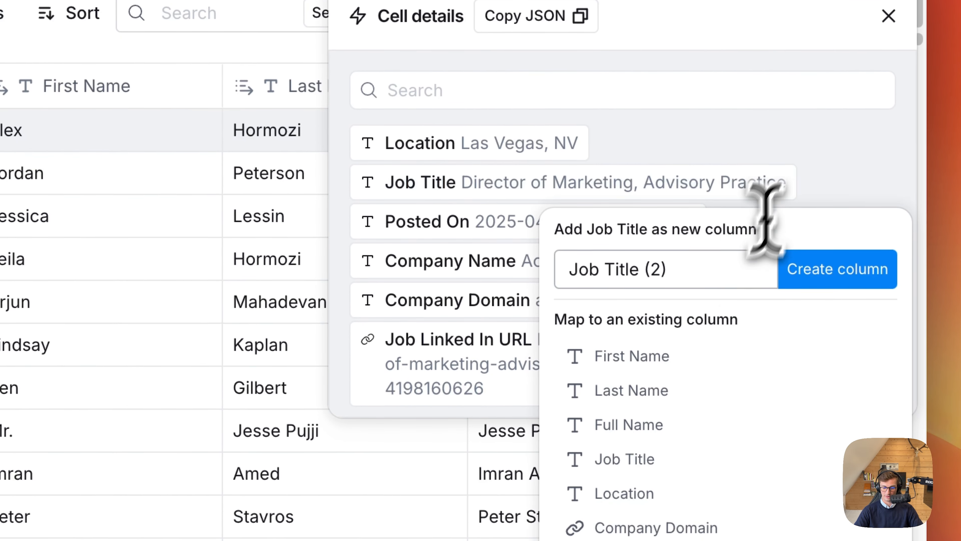
click(713, 278)
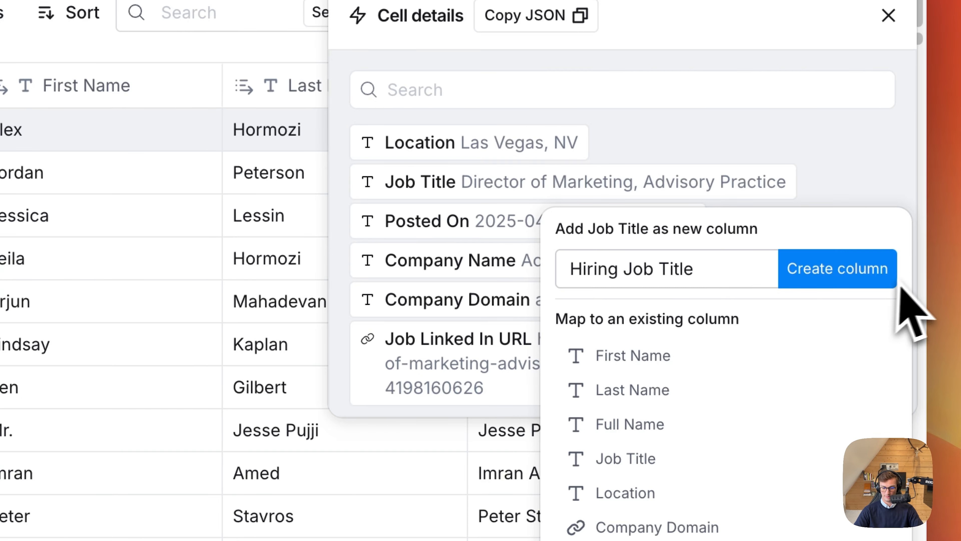
click(888, 277)
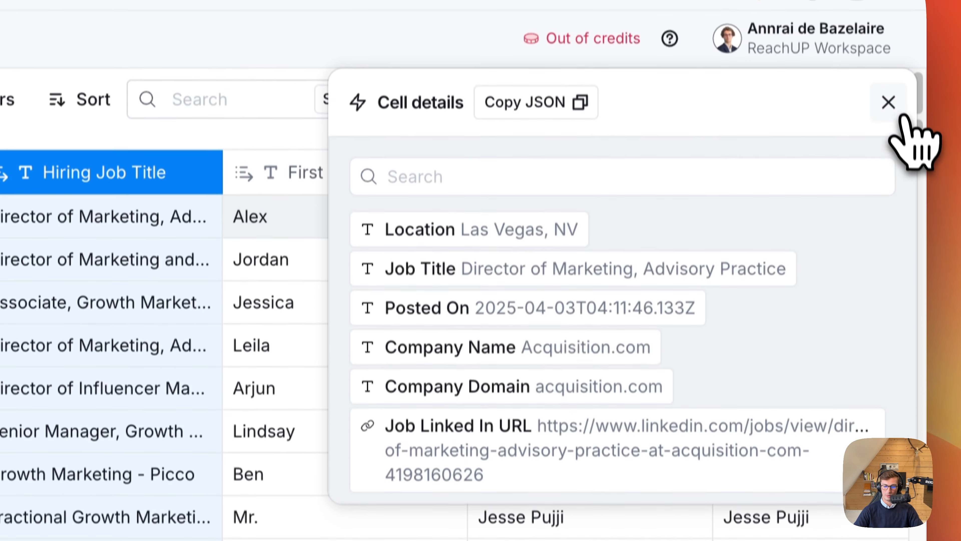
click(890, 103)
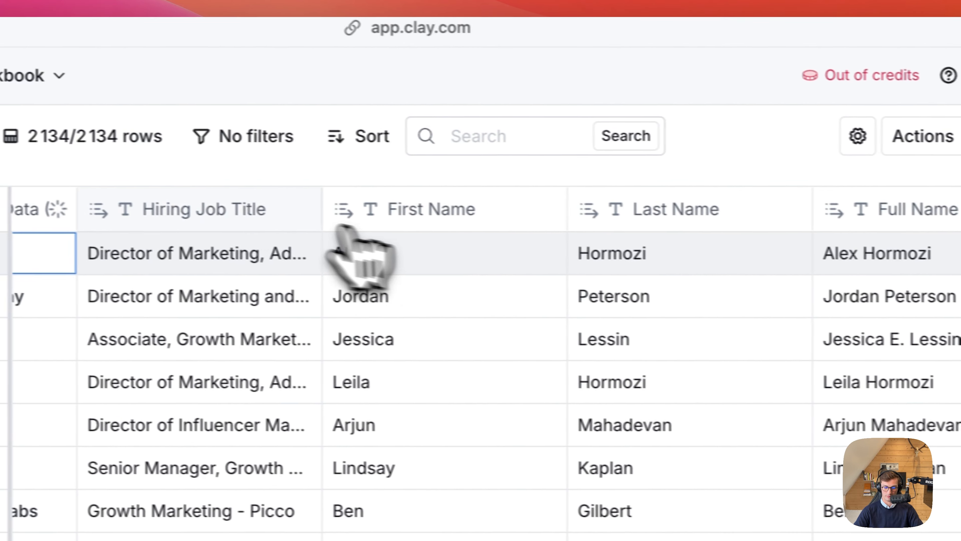
Move the Hiring Job Title column between Job Title and Location and expand its first cell to read the full title.
drag(323, 218, 912, 231)
scroll(728, 182, right, 1)
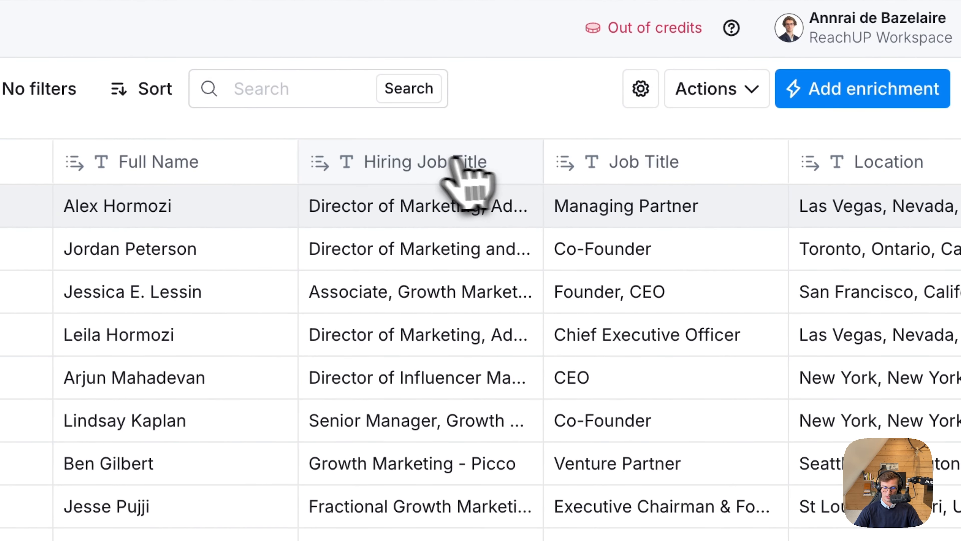
drag(460, 162, 644, 170)
scroll(426, 342, right, 3)
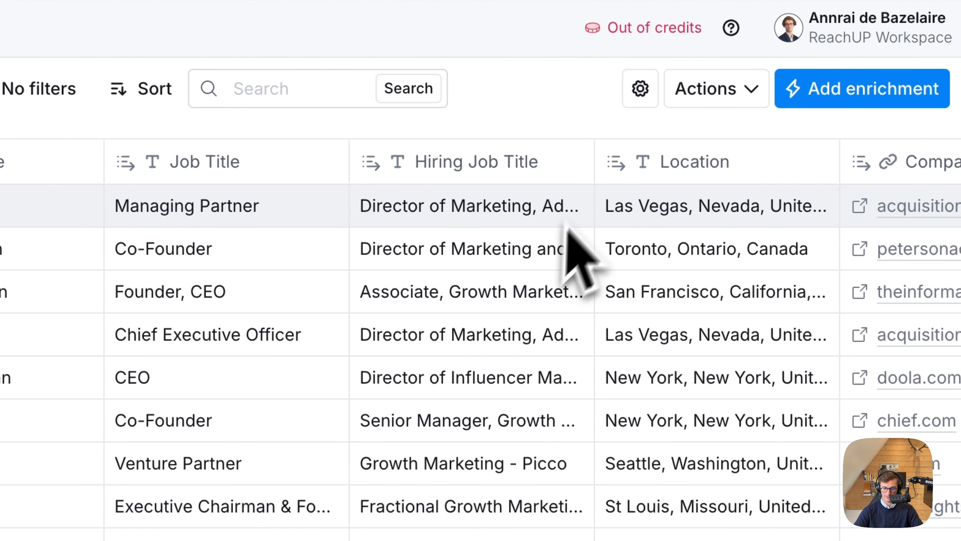
double_click(539, 206)
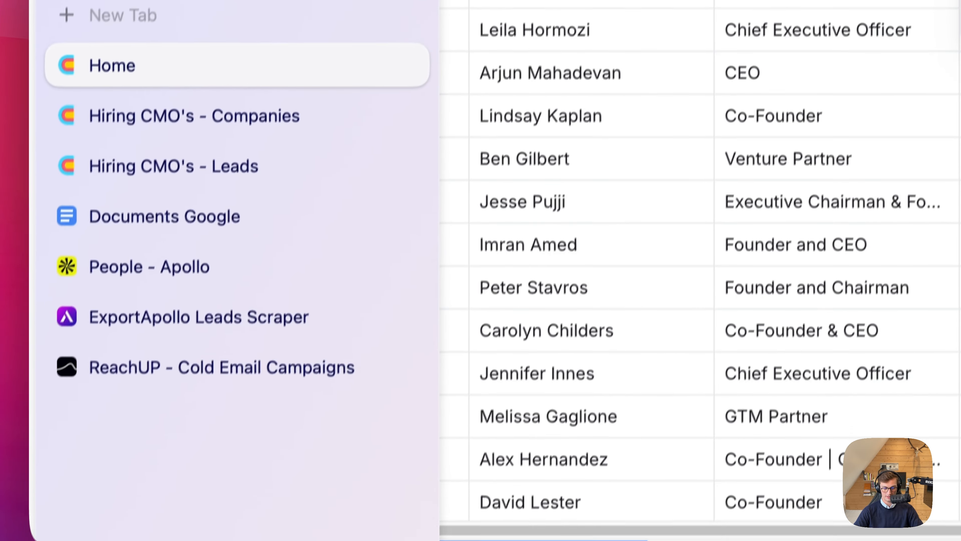
click(408, 520)
click(270, 470)
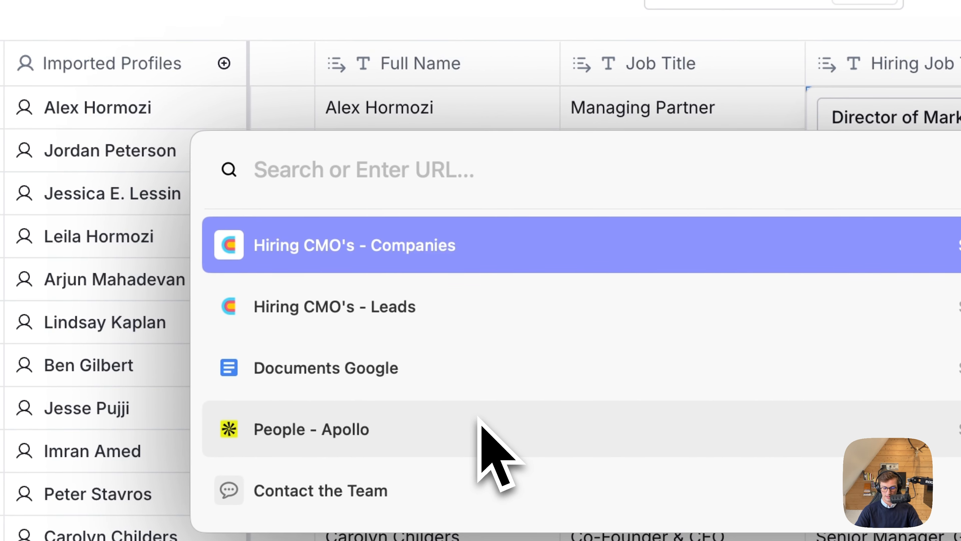
key(Escape)
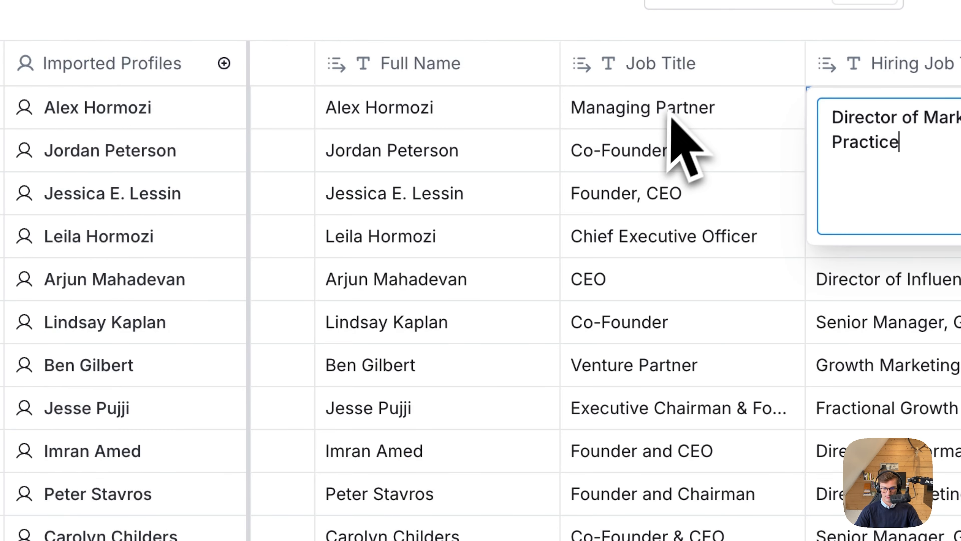
Search the web in a new browser tab for "Acquisition.com career", using the corrected spelling of the company name.
scroll(674, 129, left, 10)
scroll(672, 102, right, 5)
scroll(673, 102, left, 5)
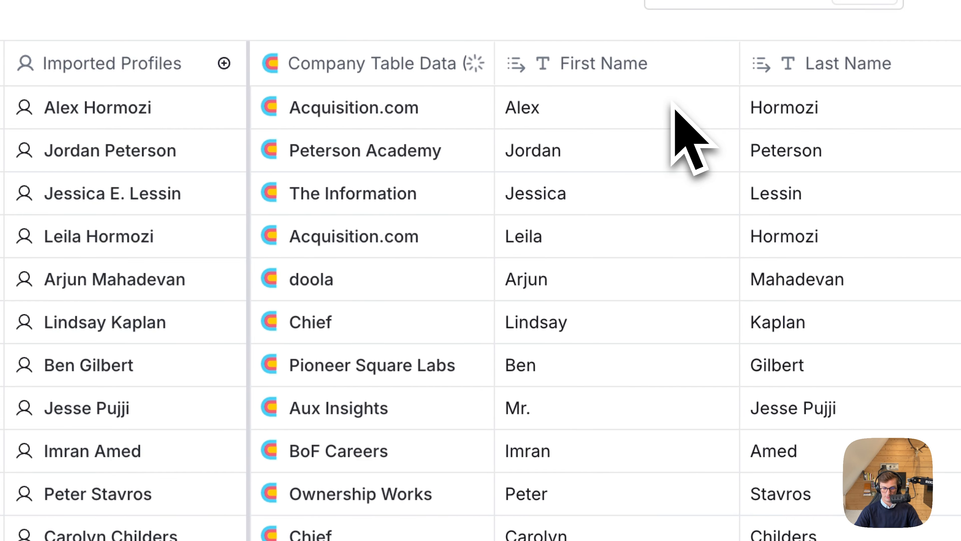
mouse_move(22, 409)
click(412, 529)
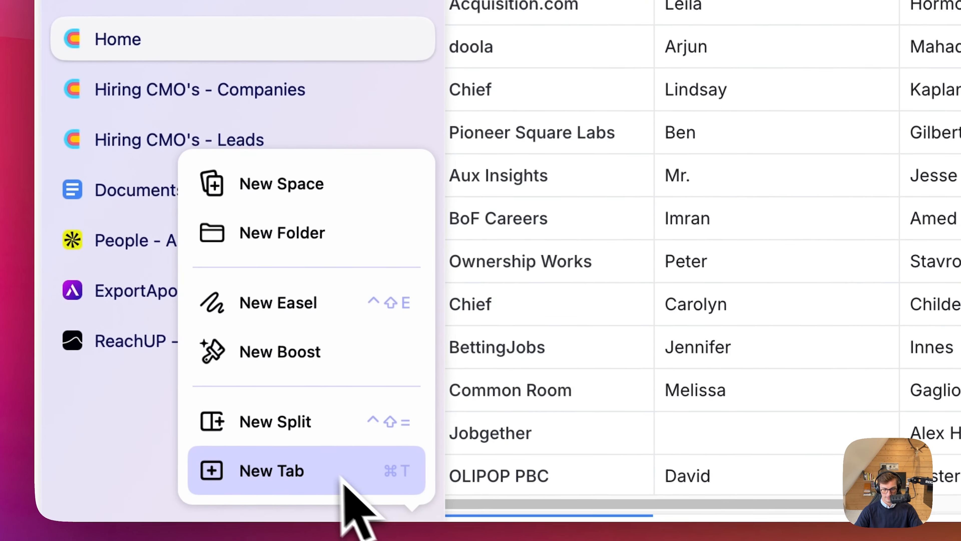
click(341, 481)
text(Acquisiton)
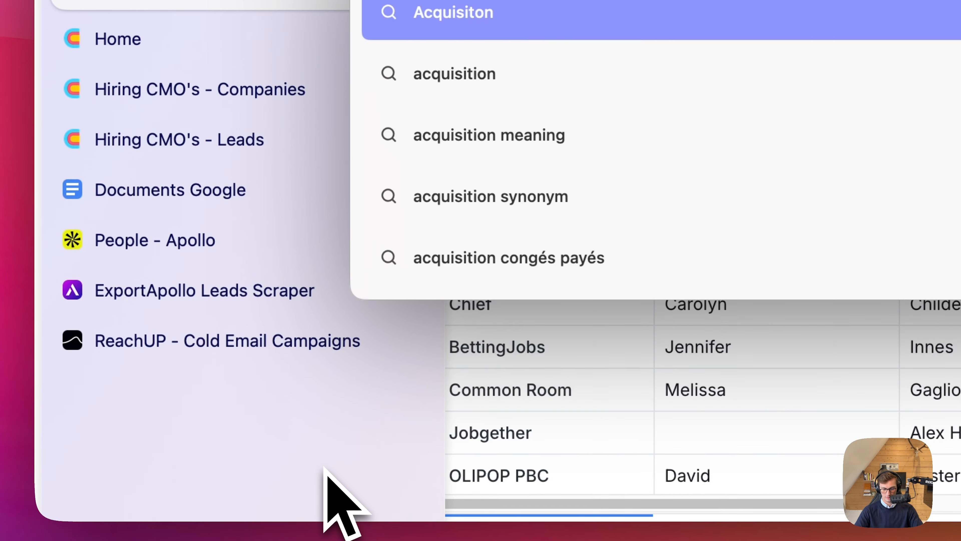
text(.com care)
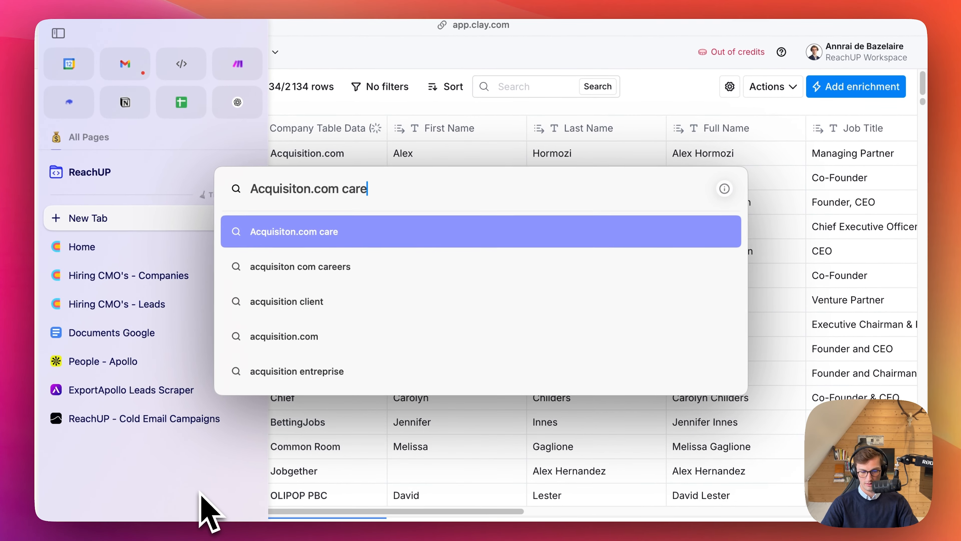
key(Return)
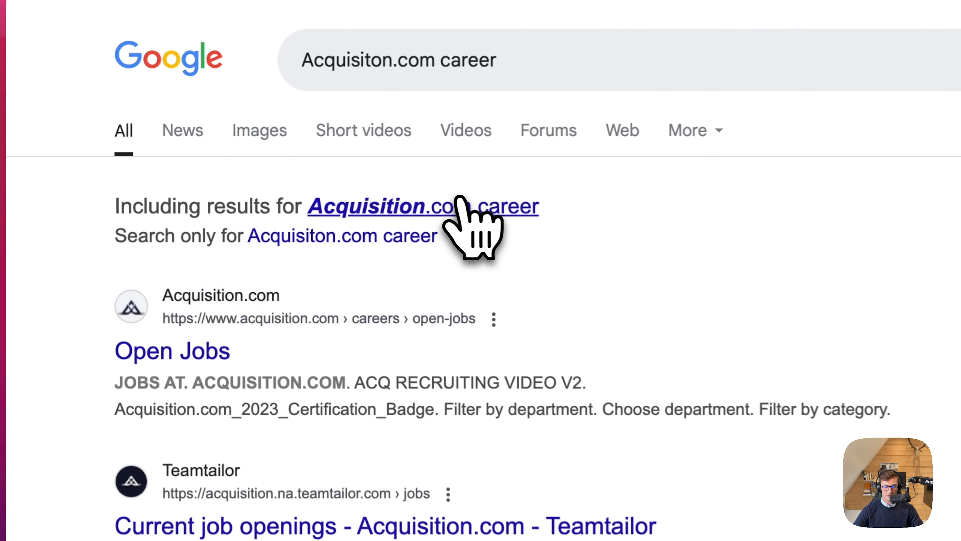
click(303, 156)
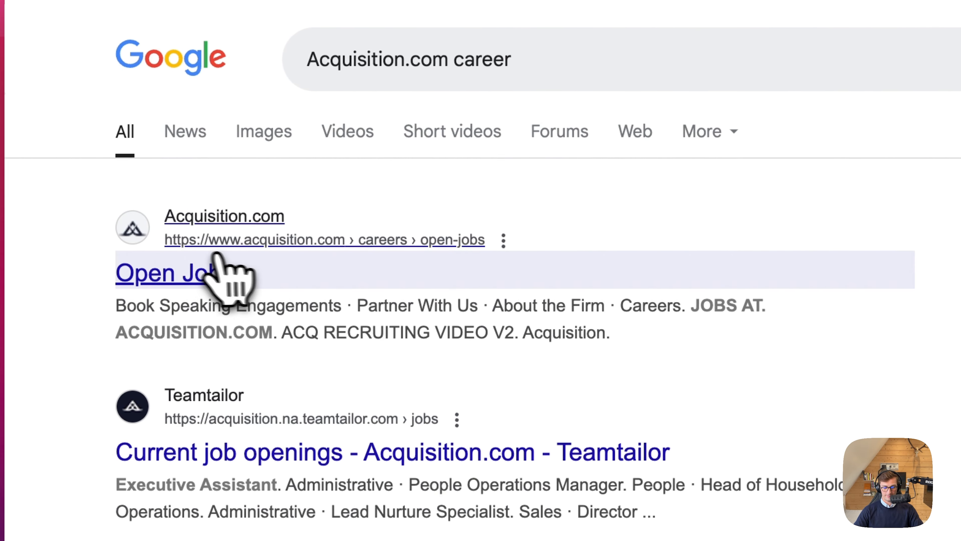
Open Acquisition.com's Open Jobs page, look through it for listed positions, and return to the search results.
click(214, 255)
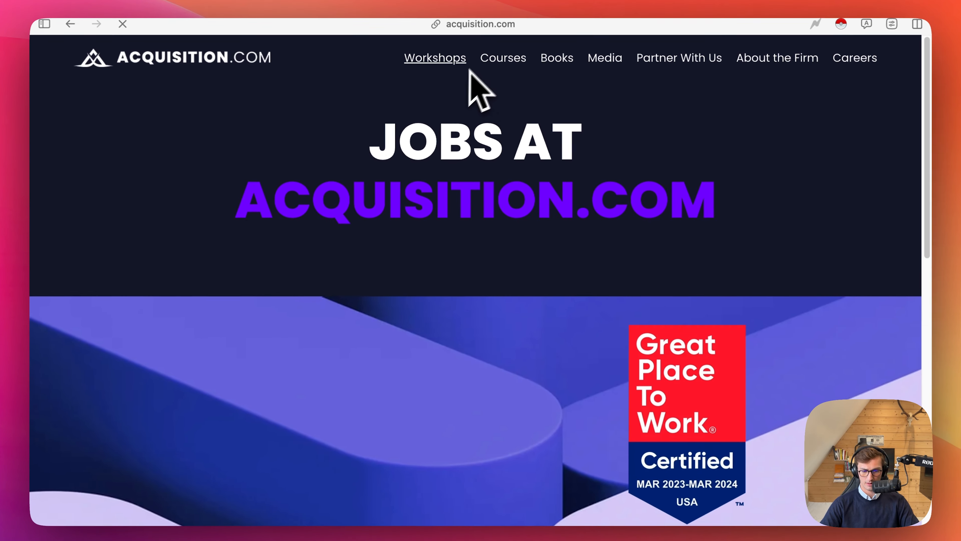
scroll(536, 238, down, 5)
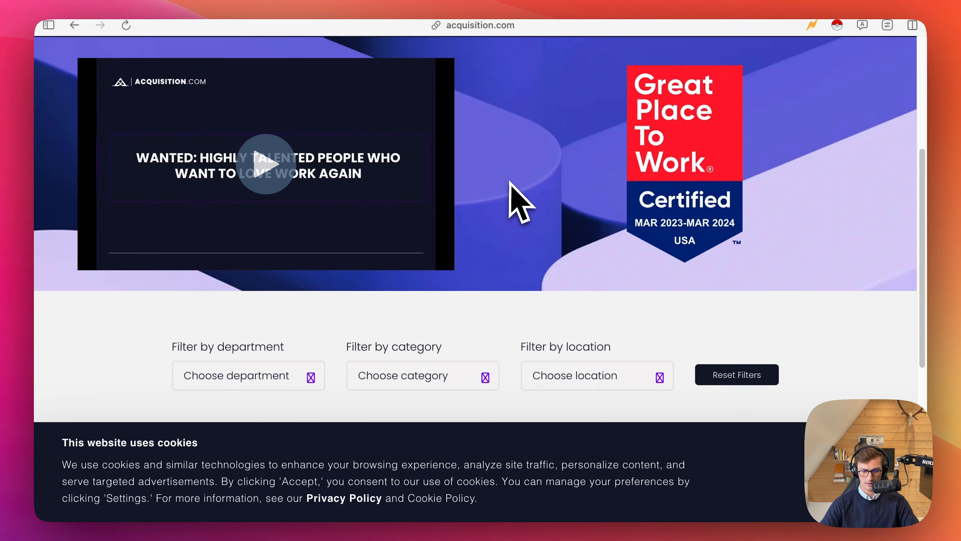
scroll(509, 182, down, 7)
scroll(500, 159, up, 2)
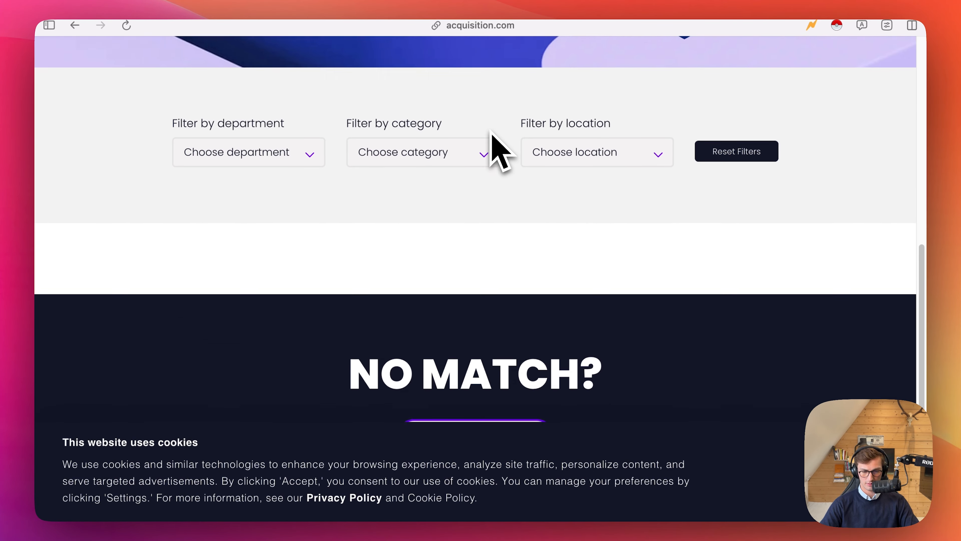
scroll(492, 131, down, 3)
scroll(492, 133, left, 5)
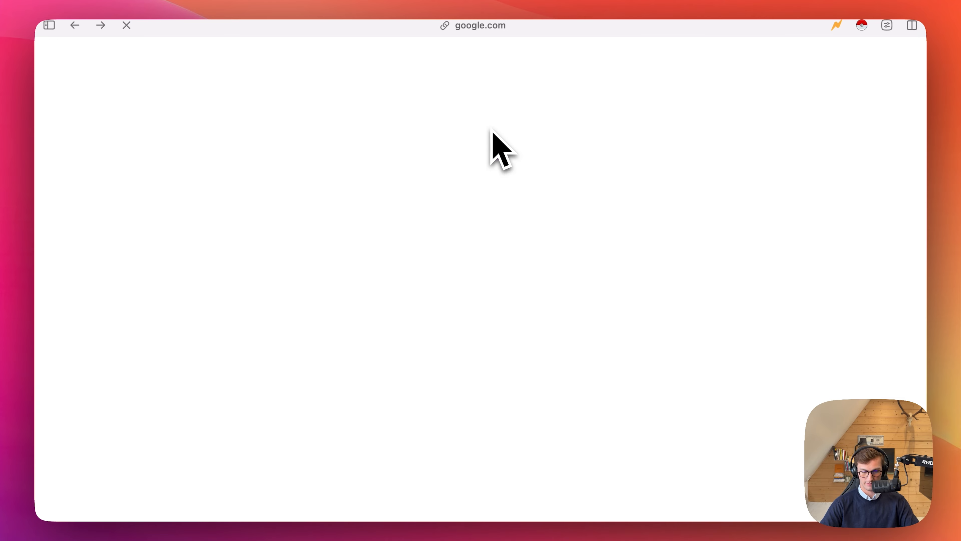
Check the Teamtailor result "Acquisition.com: Find your perfect fit." for open roles and return to the search results.
scroll(329, 265, down, 1)
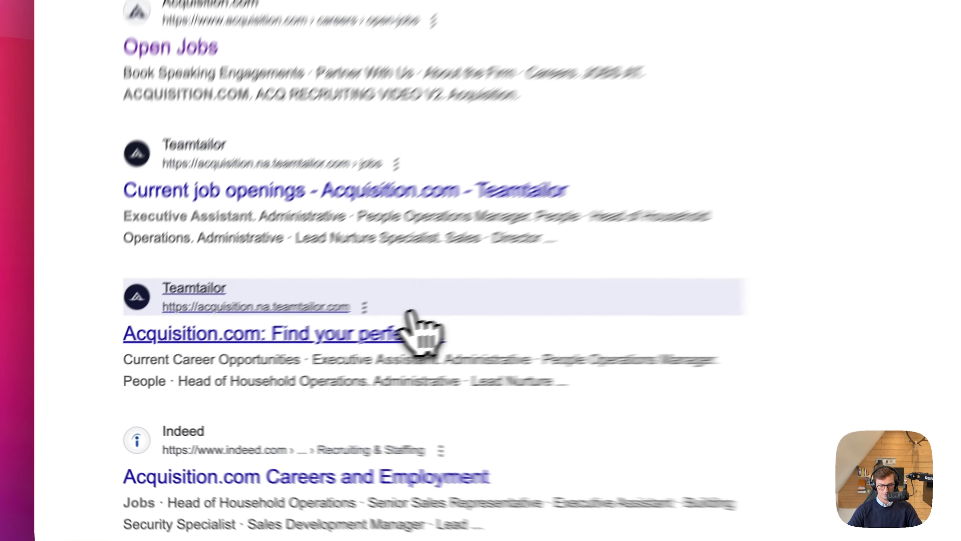
click(288, 357)
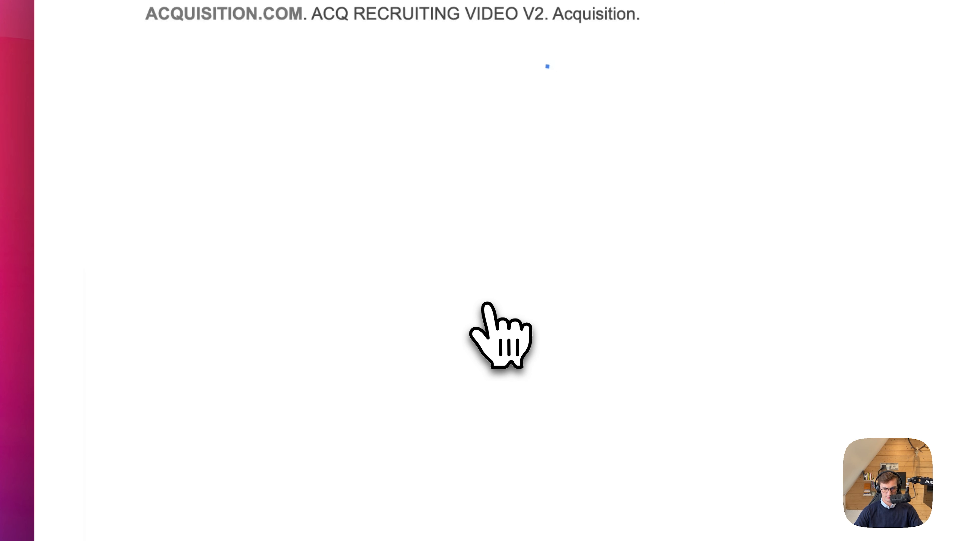
scroll(488, 303, down, 3)
scroll(489, 304, up, 5)
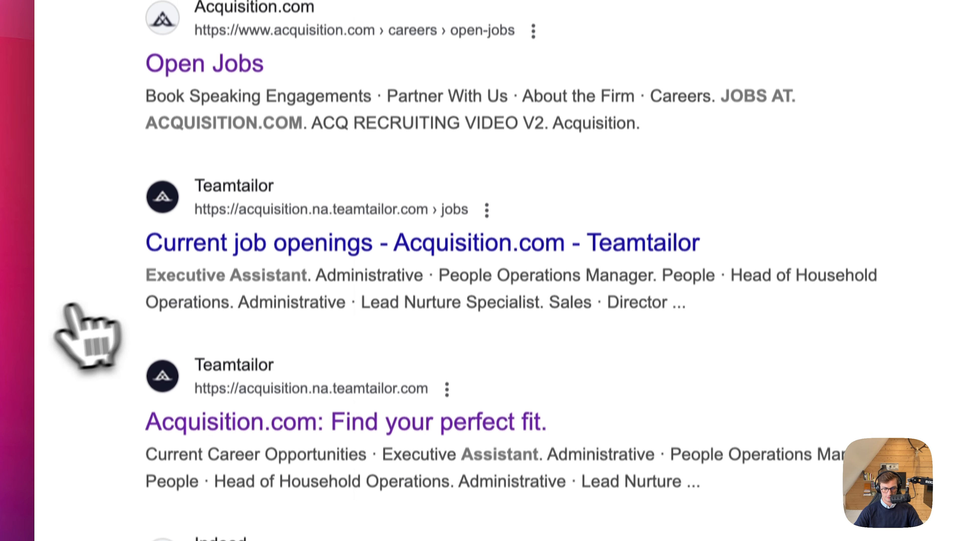
Replace the Google query with a search for Acquisition.com on LinkedIn.
mouse_move(156, 373)
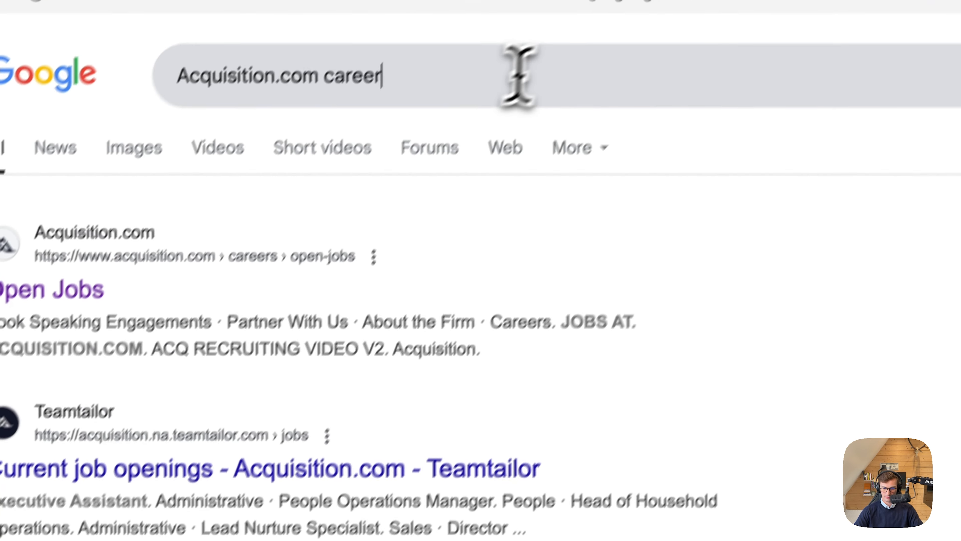
click(515, 77)
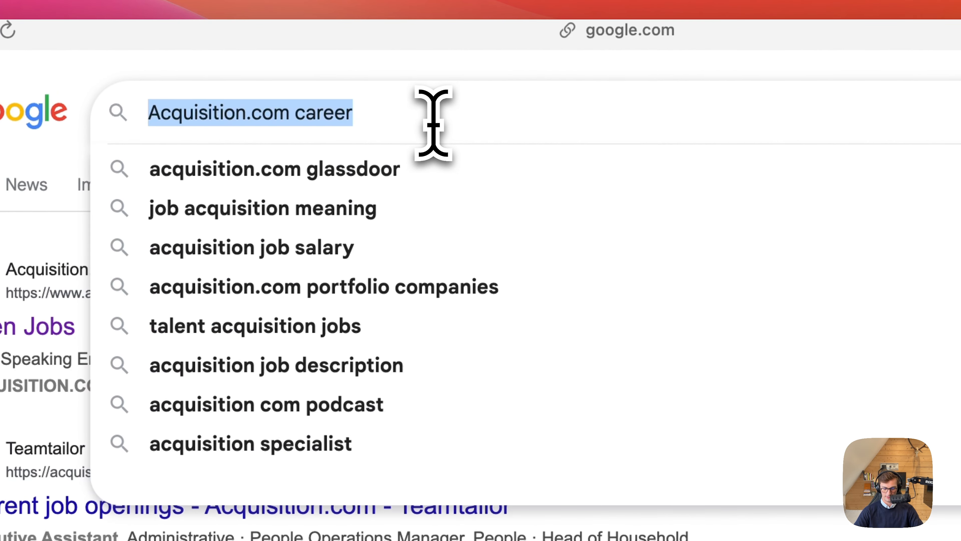
text(Linkedin ac)
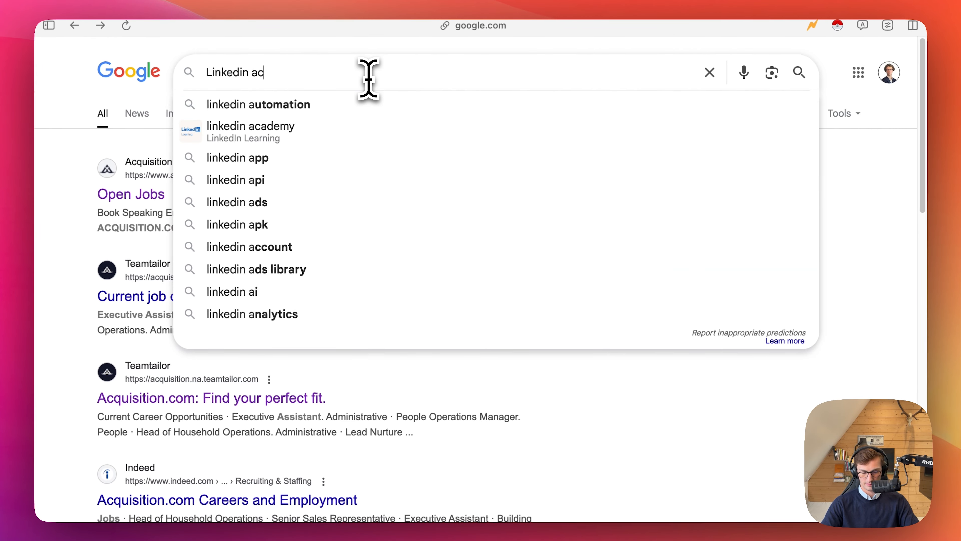
text(quistion_.com)
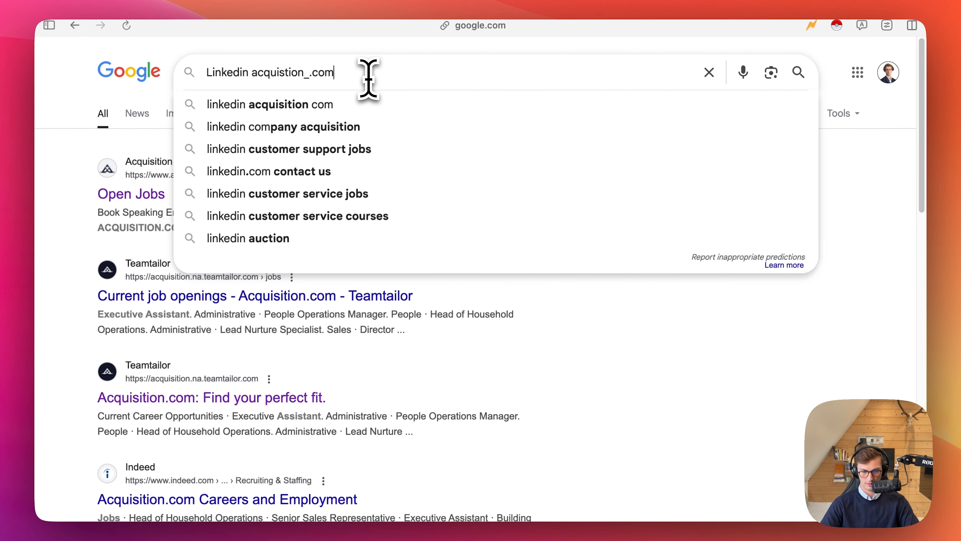
key(Return)
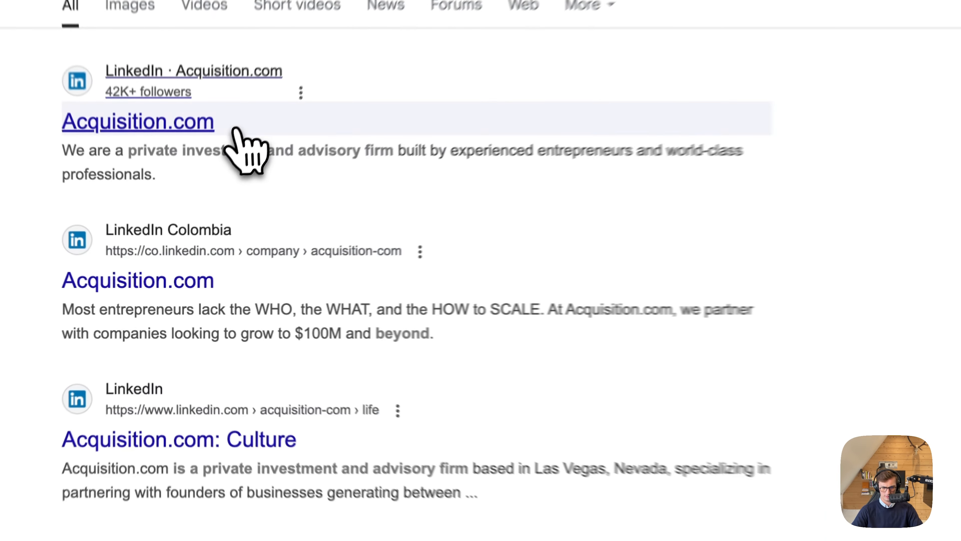
Open Acquisition.com's LinkedIn company page and examine its recently posted jobs for the marketing role.
click(188, 189)
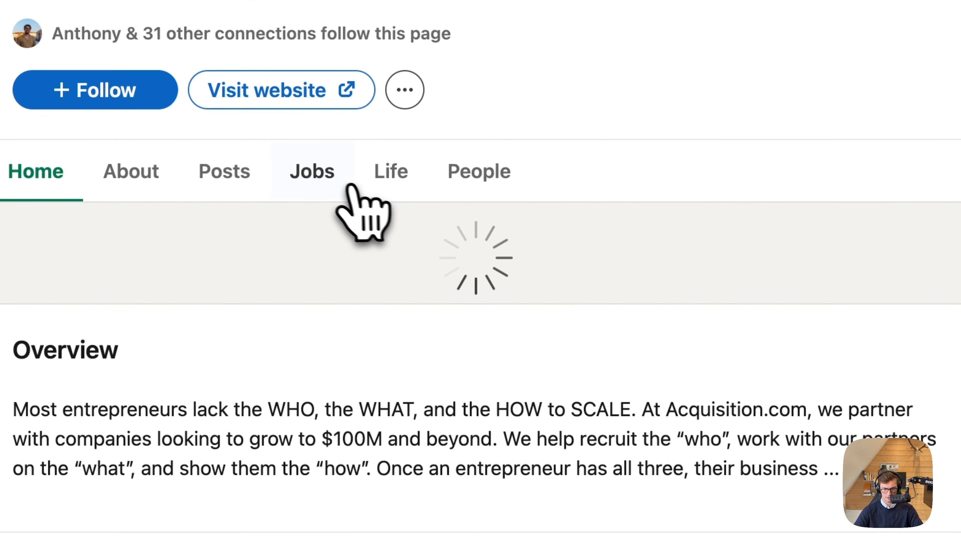
click(352, 186)
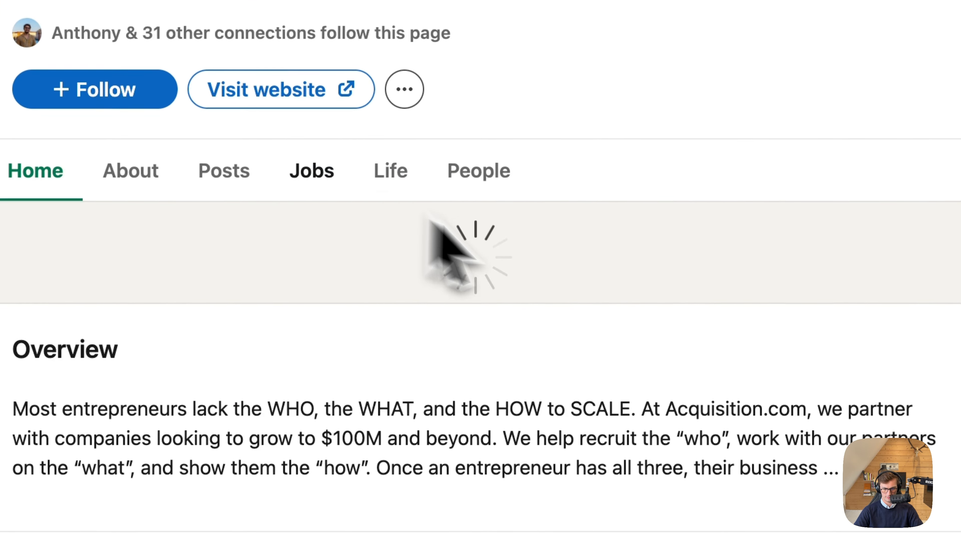
scroll(564, 275, down, 10)
scroll(563, 251, down, 3)
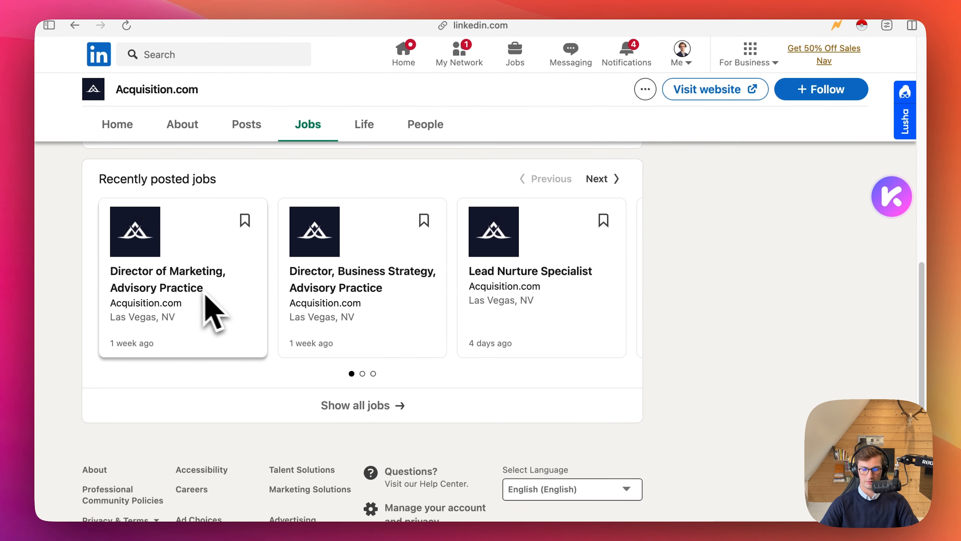
Switch back to Clay, leave the untitled workbook, and open the existing [iytro] Hiring CMO's - FR/UK/US - 2/2 workbook.
mouse_move(54, 331)
click(127, 276)
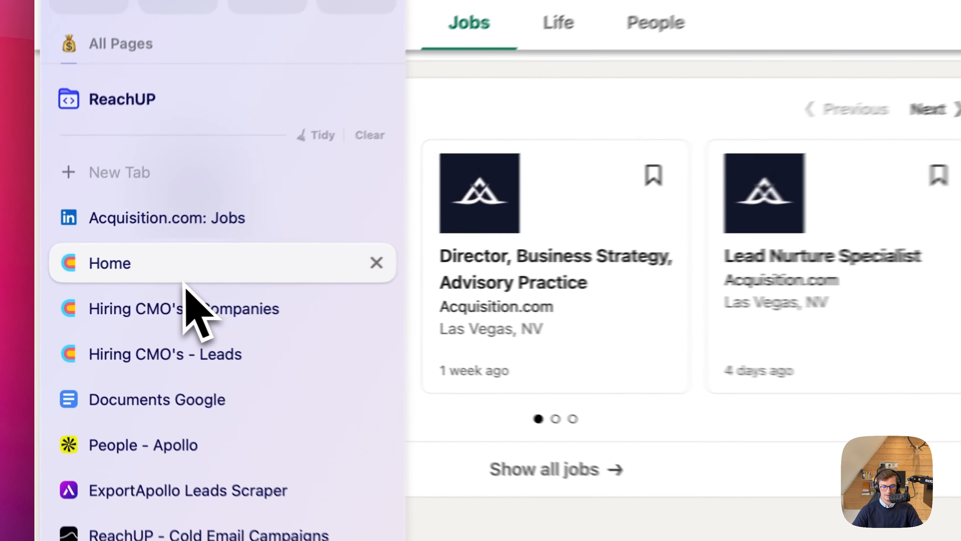
click(137, 304)
click(138, 333)
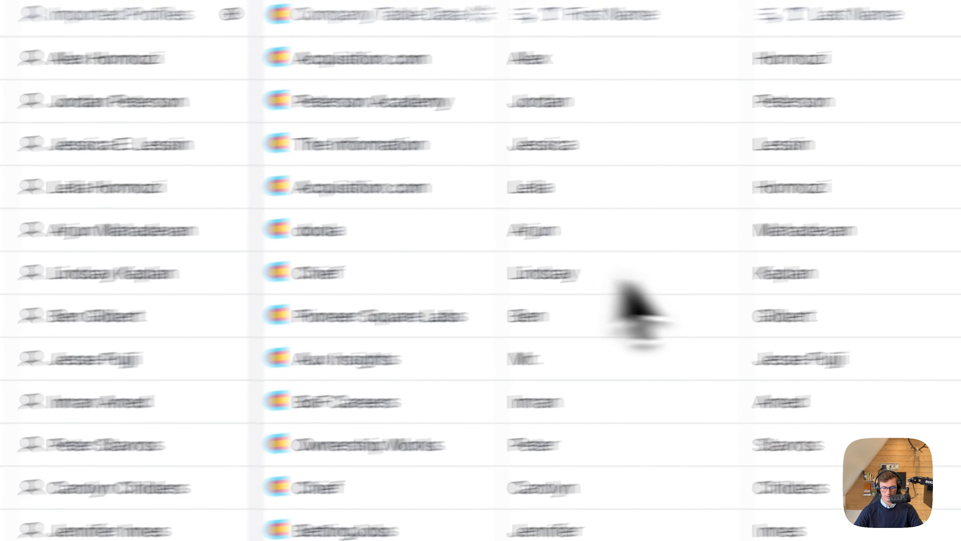
scroll(620, 284, right, 12)
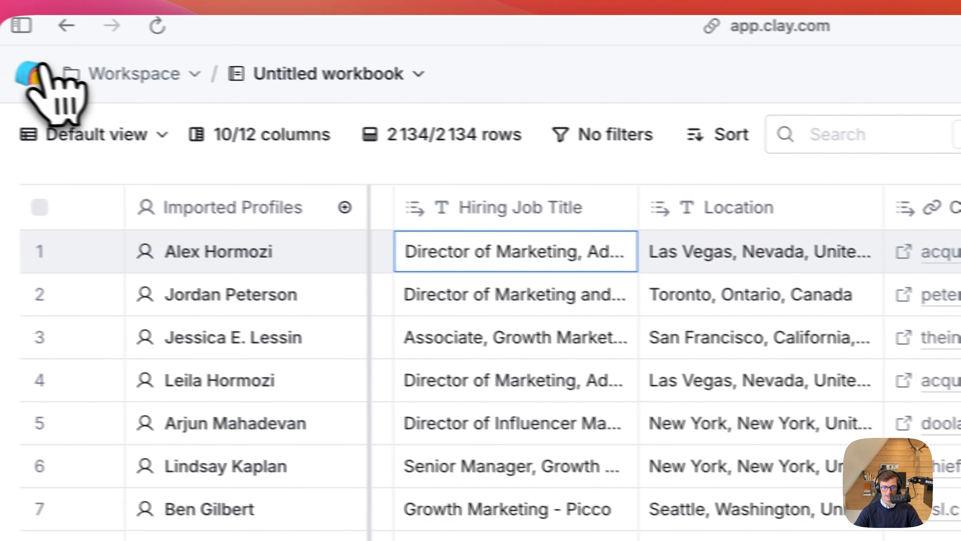
click(36, 74)
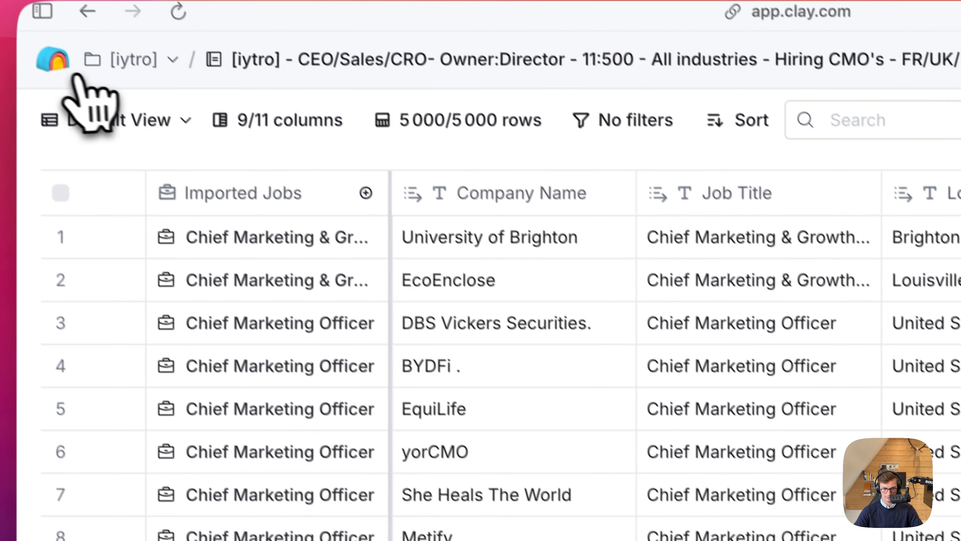
click(75, 76)
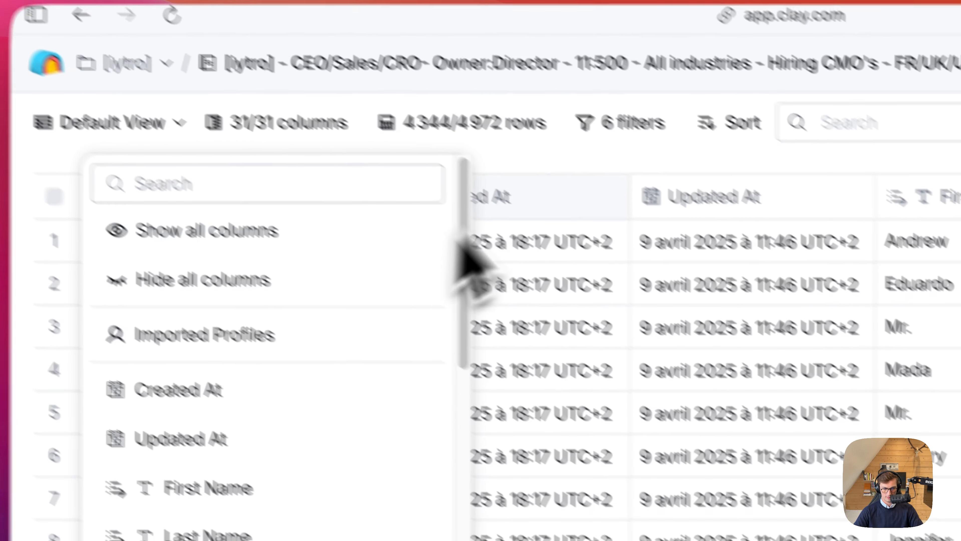
Hide the Created At and Updated At columns in the [iytro] table.
click(589, 175)
click(566, 201)
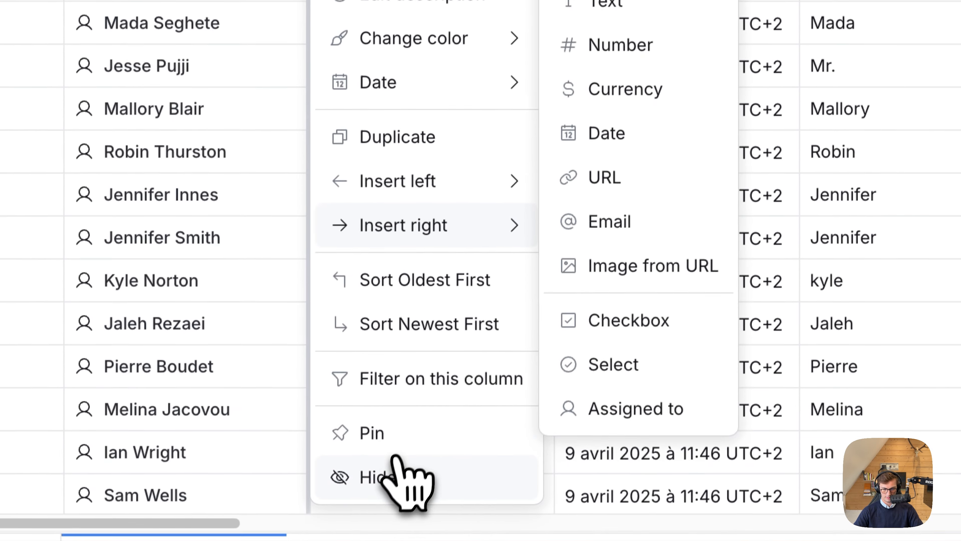
click(401, 476)
click(443, 114)
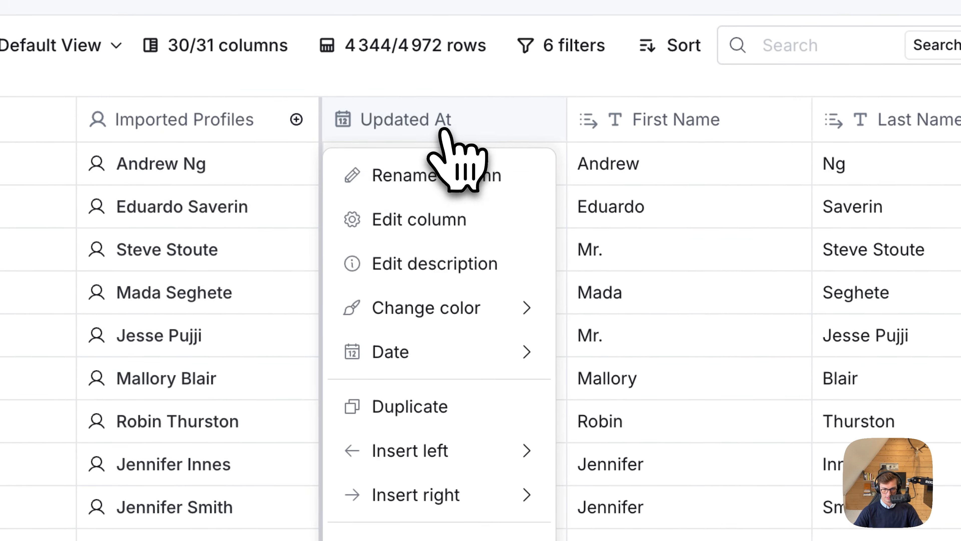
click(350, 486)
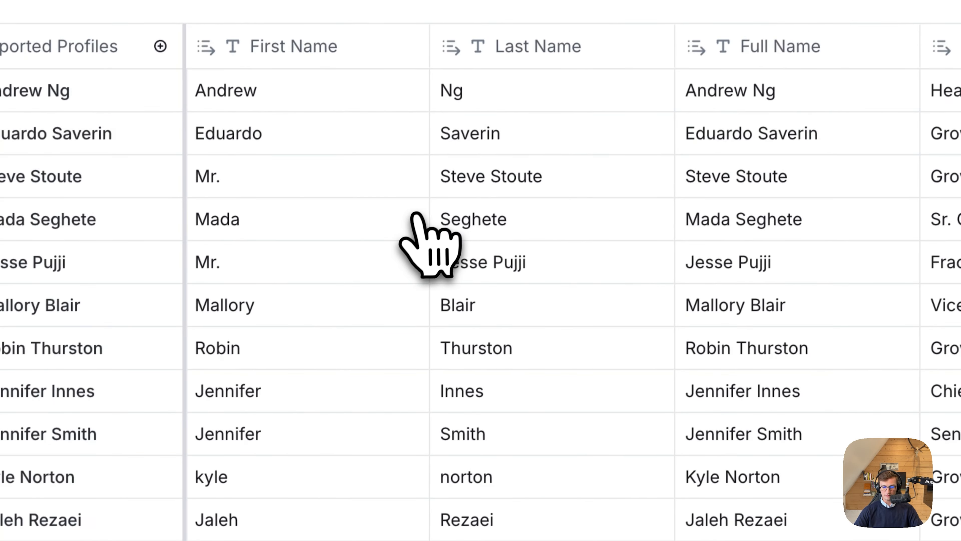
Examine the hiring job title, cleaned job title, company name, cleaned company and work email columns across the table.
scroll(418, 216, right, 10)
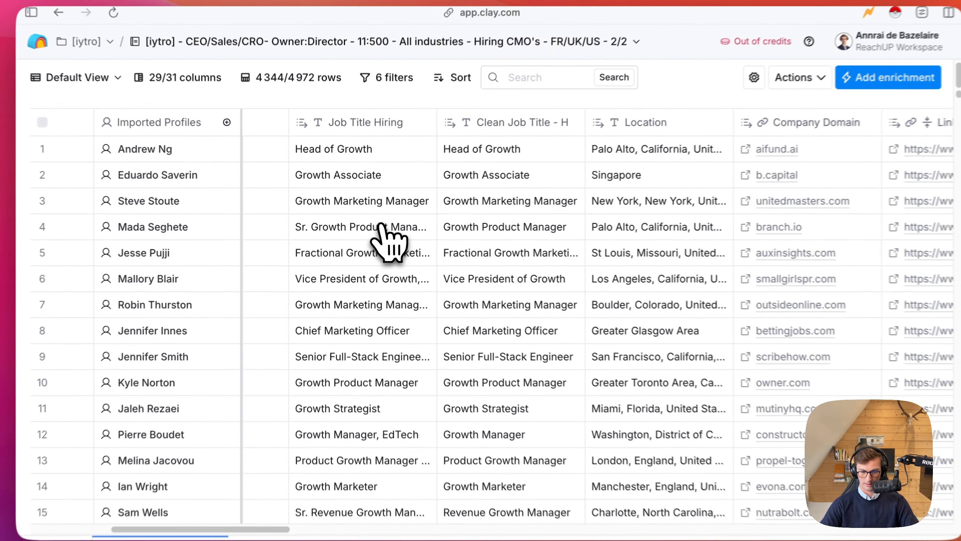
scroll(379, 226, right, 5)
scroll(380, 229, left, 10)
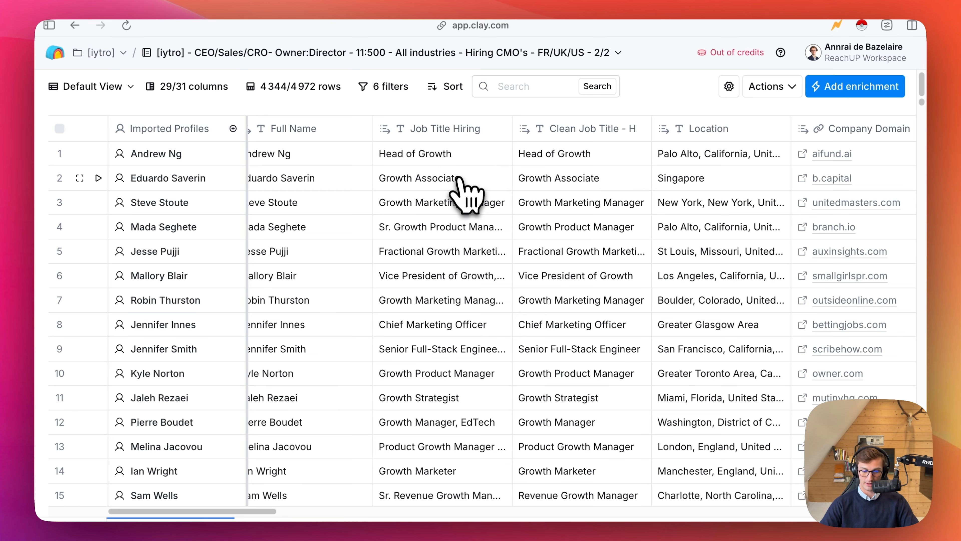
scroll(456, 180, right, 3)
scroll(568, 185, right, 5)
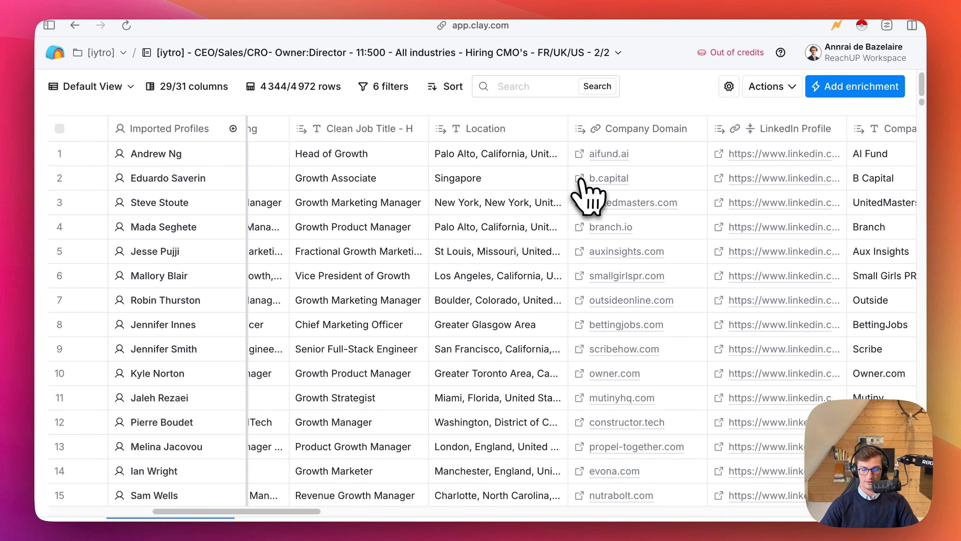
scroll(563, 171, right, 8)
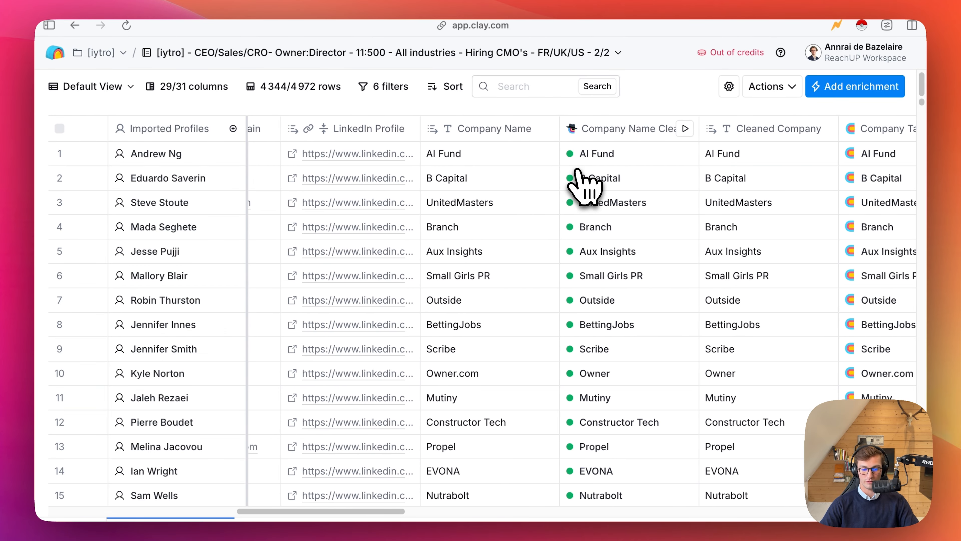
scroll(585, 187, right, 1)
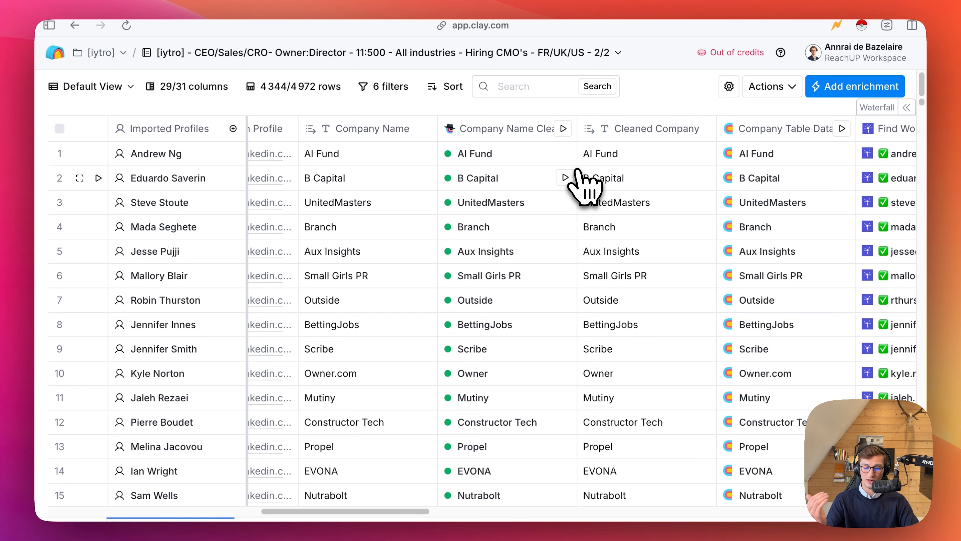
scroll(530, 216, right, 4)
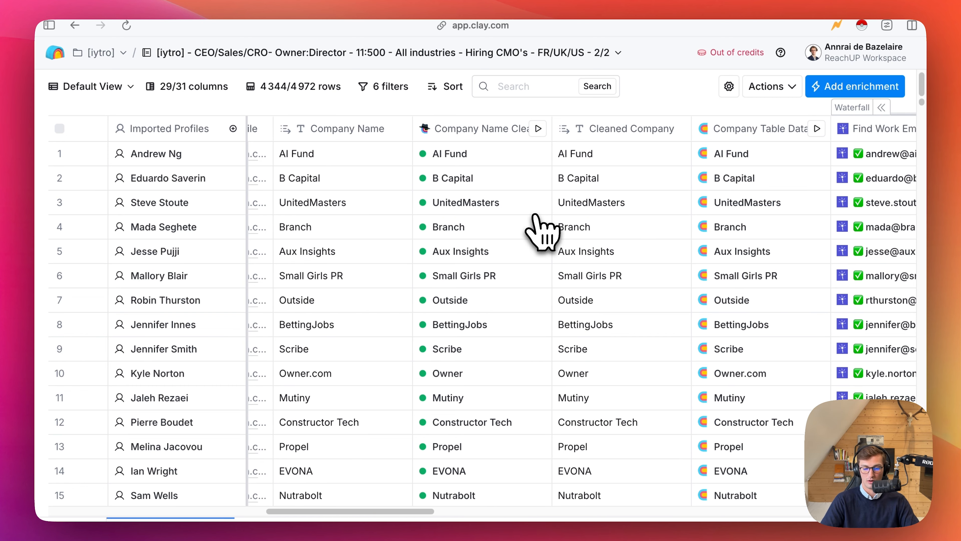
scroll(537, 227, left, 10)
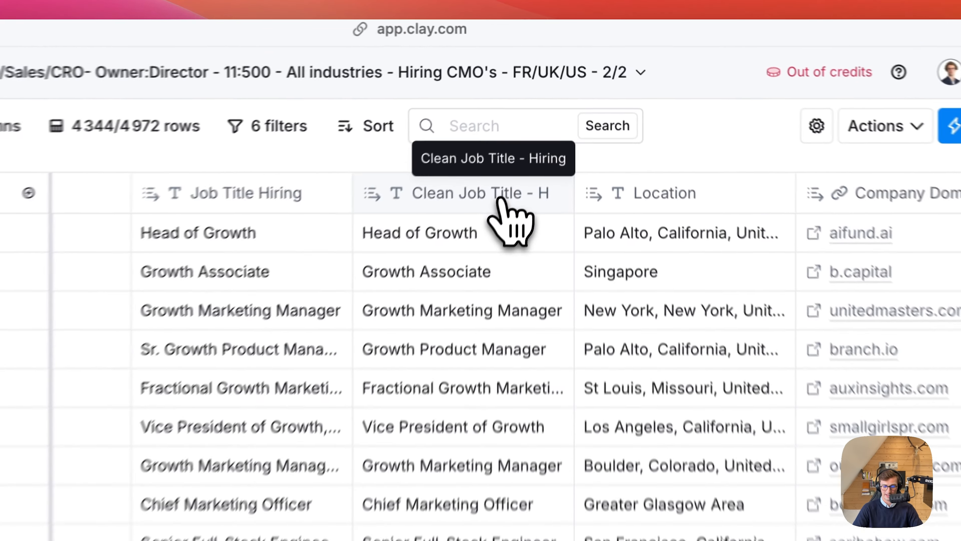
View the Clean Job Title - H column's options and compare the hiring title, cleaned company and work email columns.
click(537, 136)
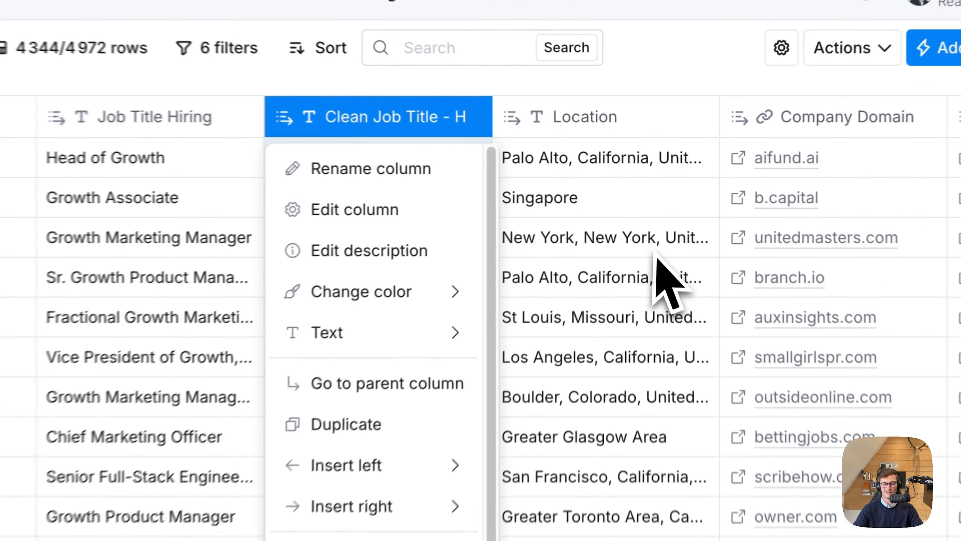
click(652, 209)
scroll(477, 232, left, 1)
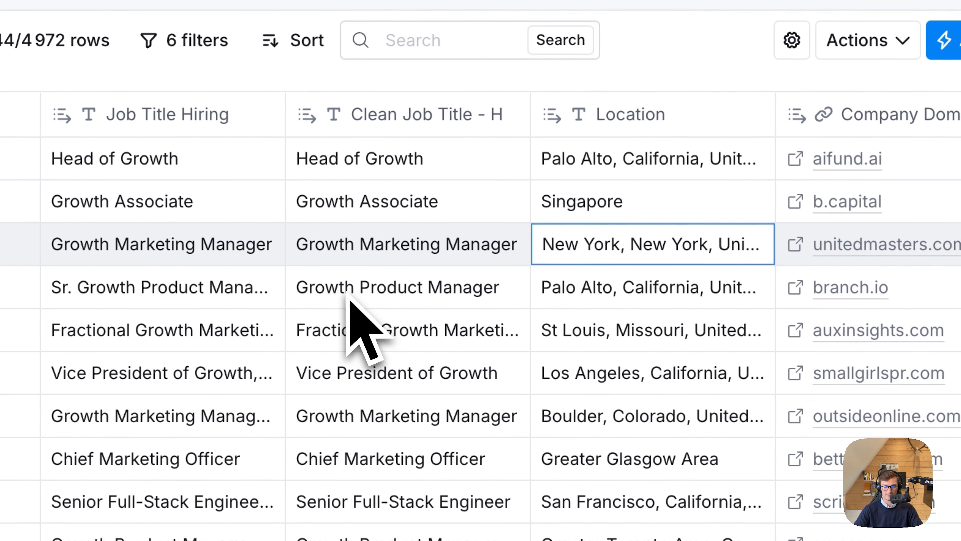
scroll(476, 231, right, 4)
scroll(349, 300, right, 10)
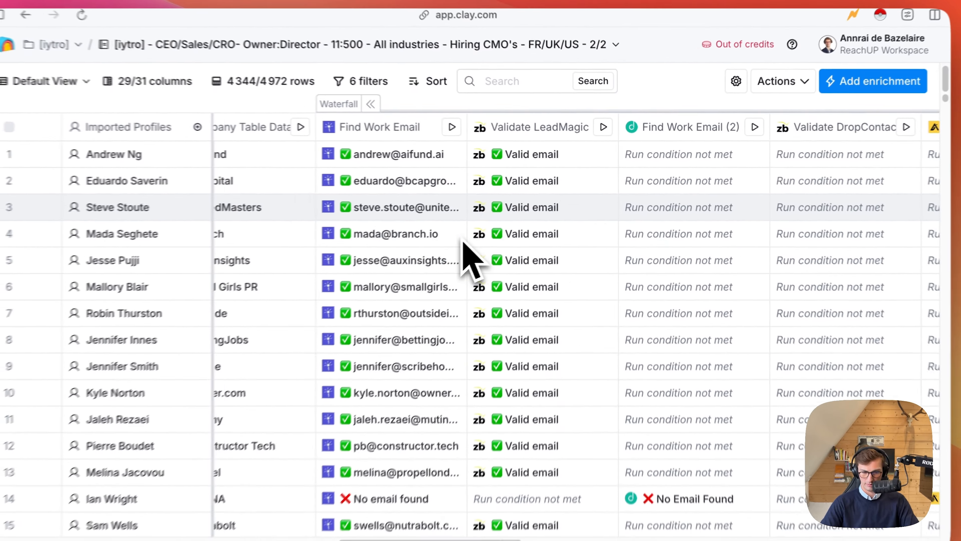
scroll(478, 245, right, 8)
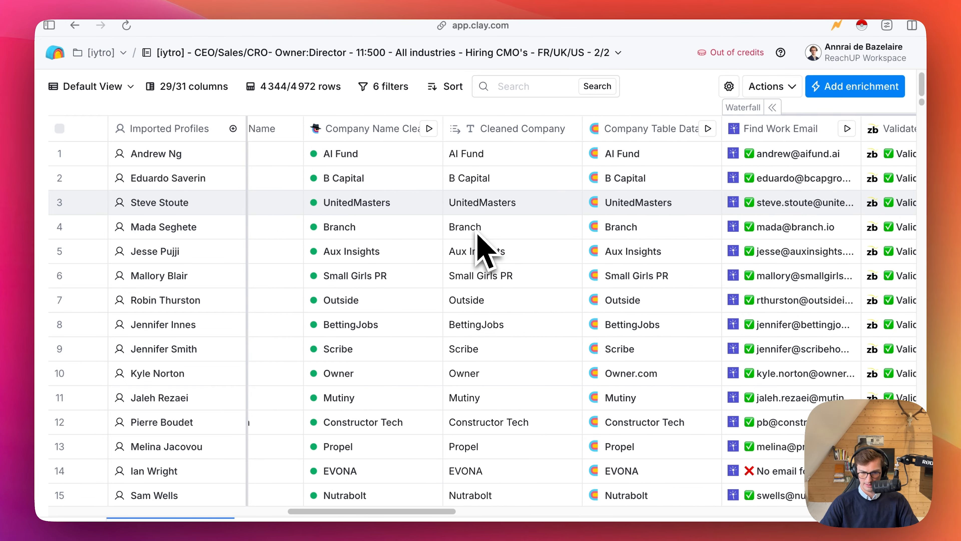
scroll(485, 248, left, 6)
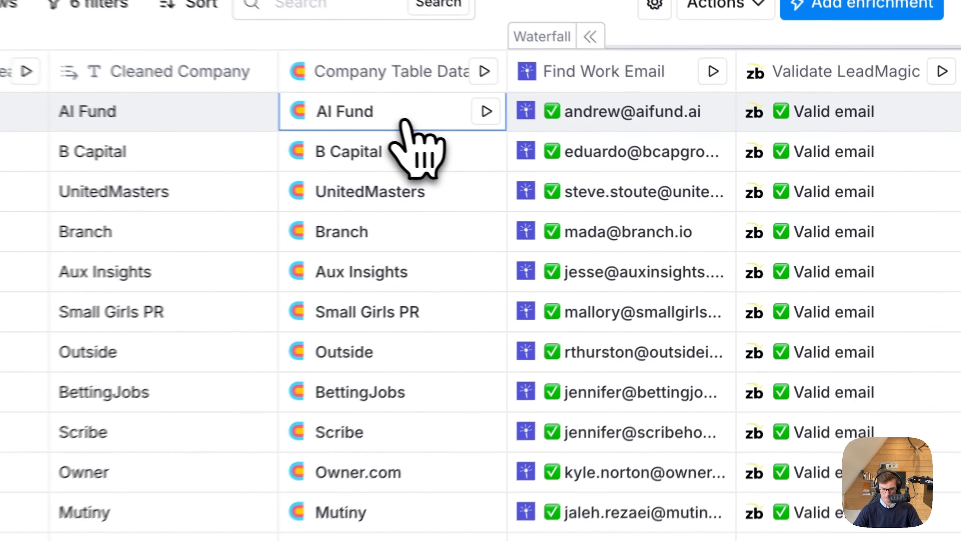
Inspect the Company Table Data job details for AI Fund, B Capital, UnitedMasters, Branch, Aux Insights and Small Girls PR.
click(570, 158)
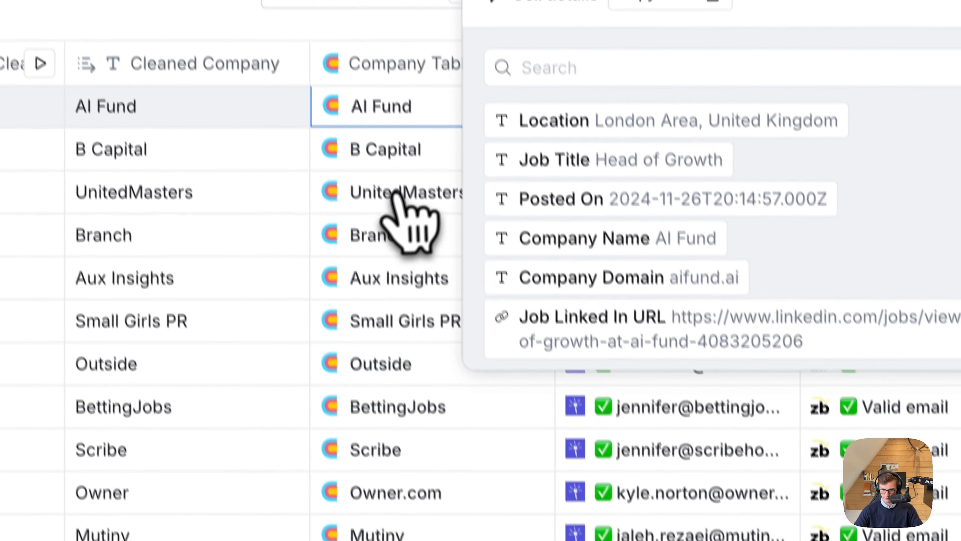
click(366, 55)
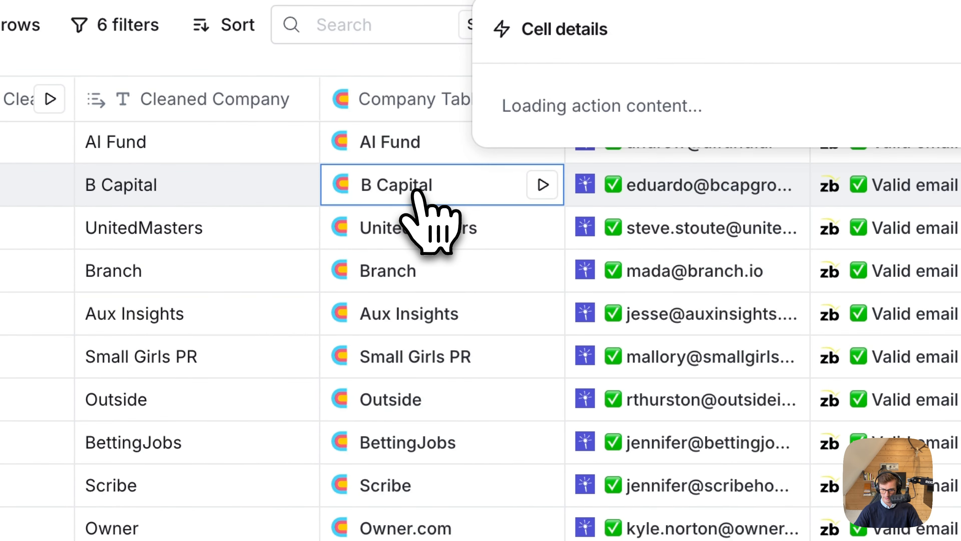
click(403, 216)
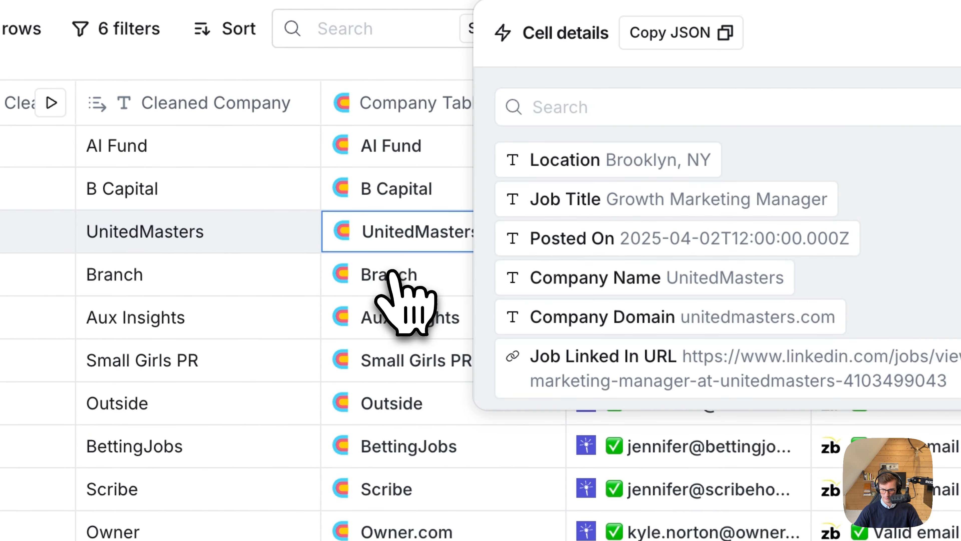
click(397, 274)
click(389, 321)
click(392, 290)
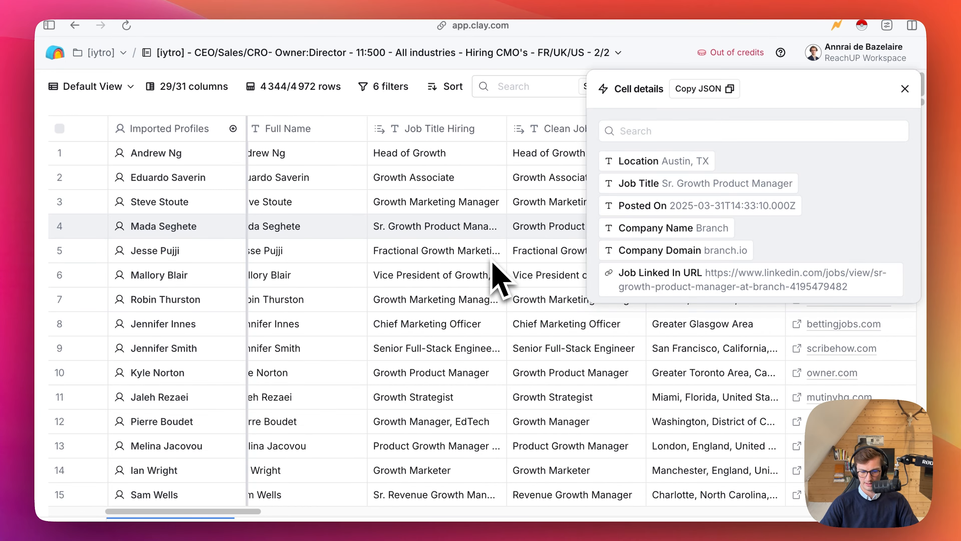
scroll(492, 262, right, 15)
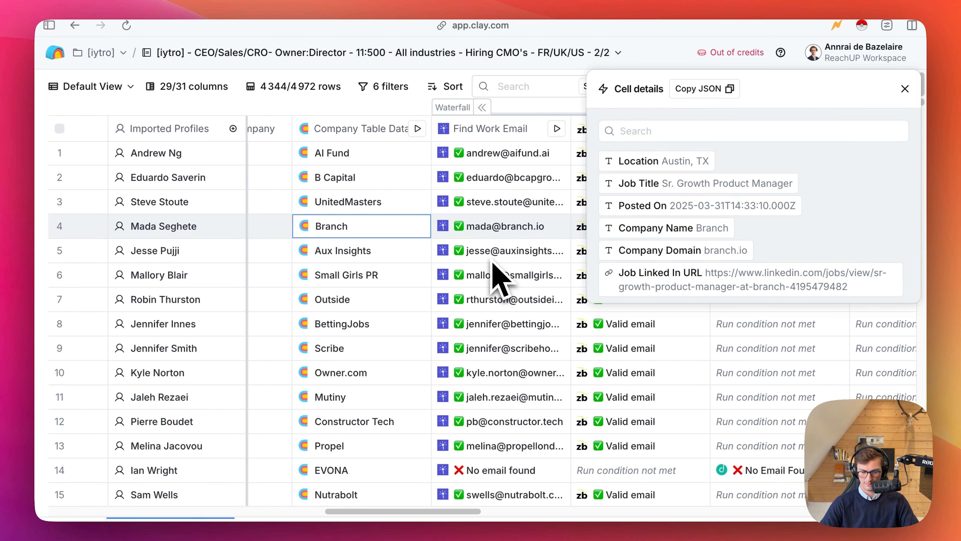
click(293, 253)
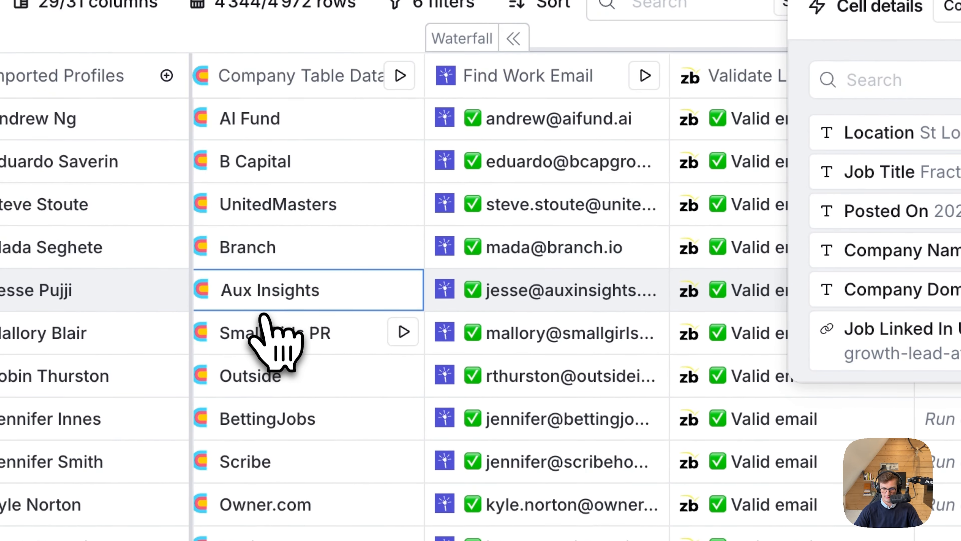
click(289, 271)
Compare the original and cleaned hiring job titles in the Small Girls PR row and highlight its cleaned title without changing it.
scroll(210, 335, down, 2)
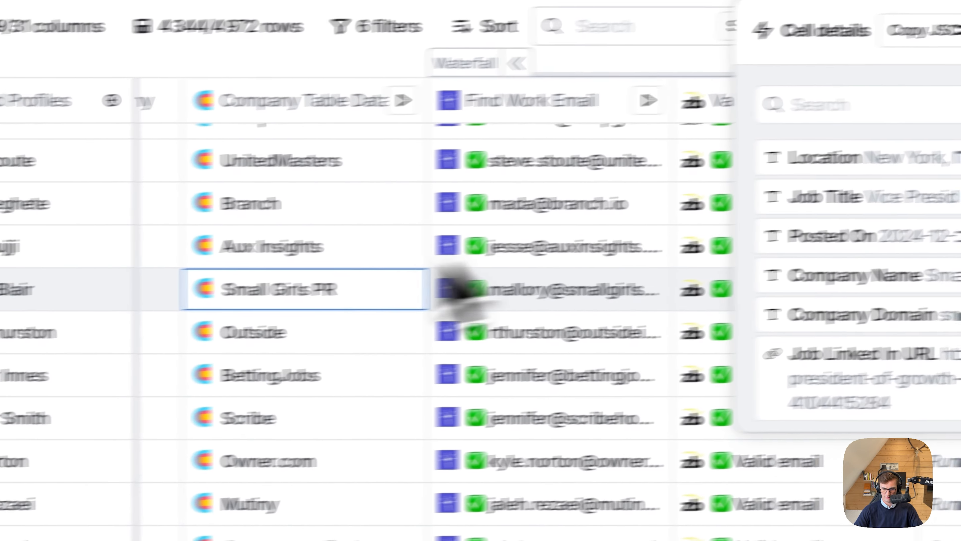
scroll(445, 280, left, 15)
scroll(348, 289, right, 8)
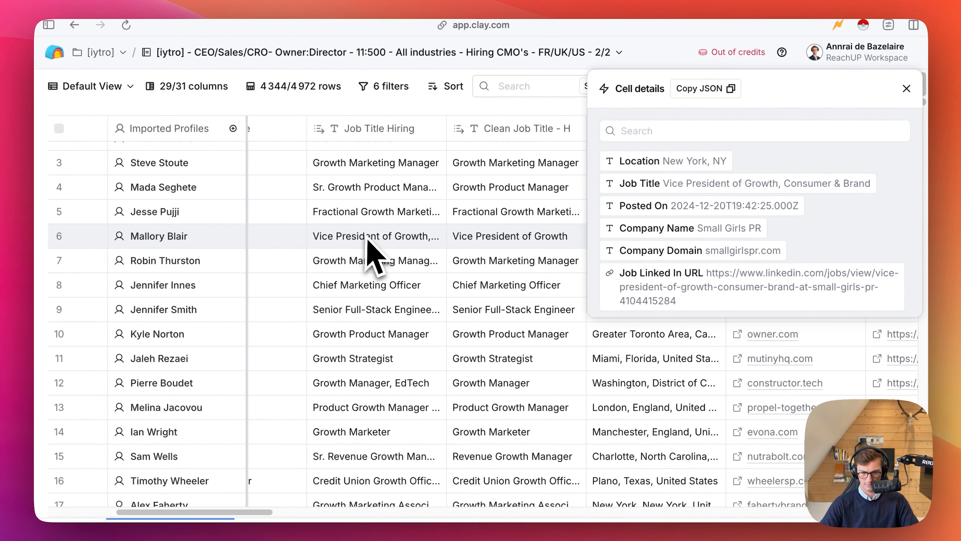
scroll(378, 258, right, 4)
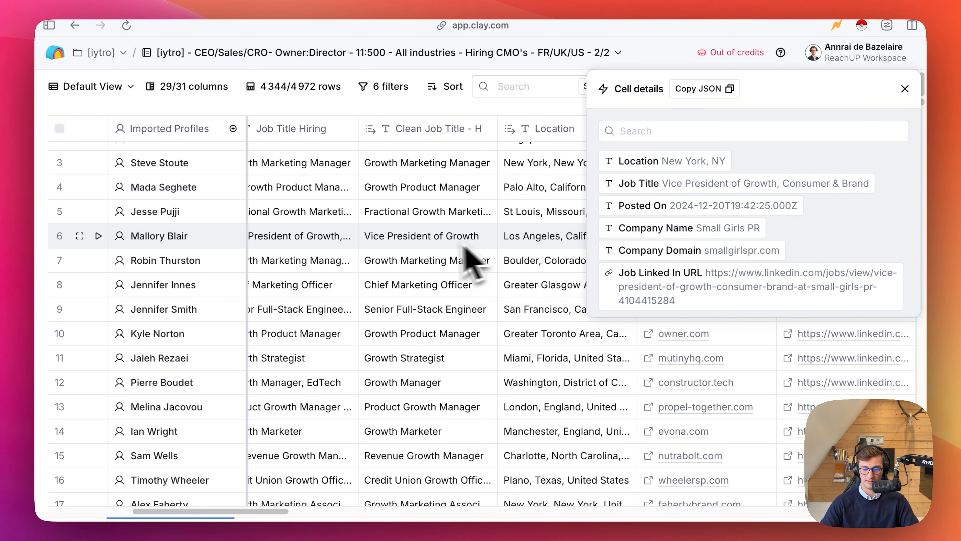
scroll(441, 261, left, 5)
scroll(439, 262, right, 6)
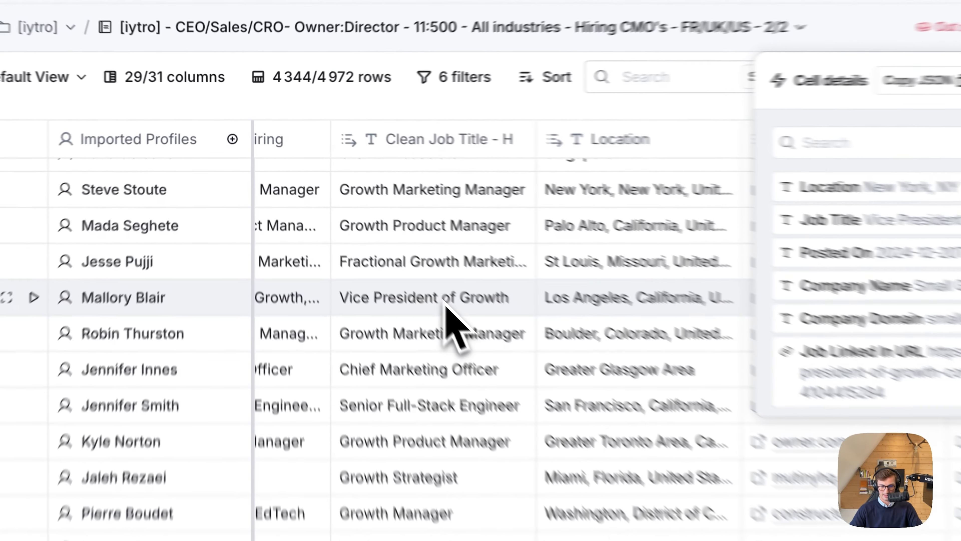
double_click(389, 238)
click(486, 332)
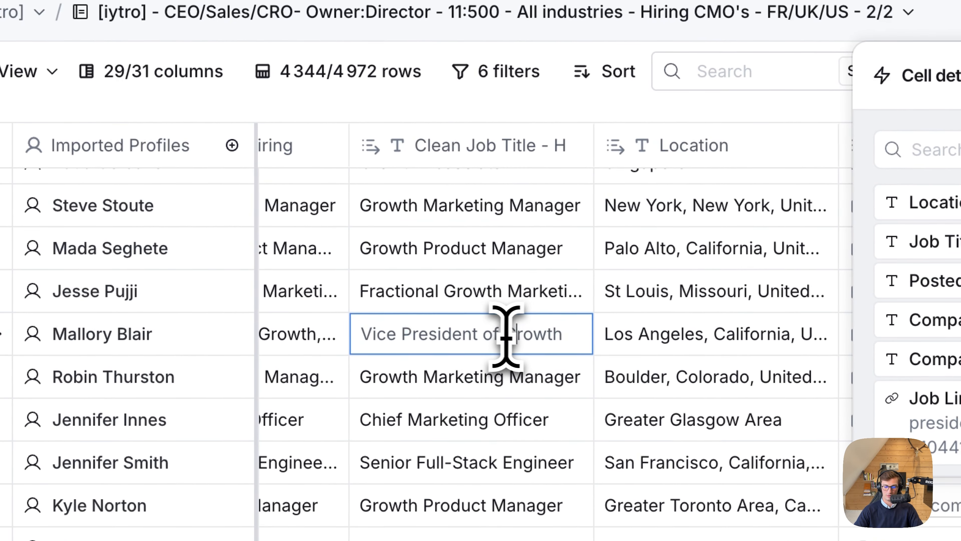
drag(558, 332, 335, 337)
click(431, 367)
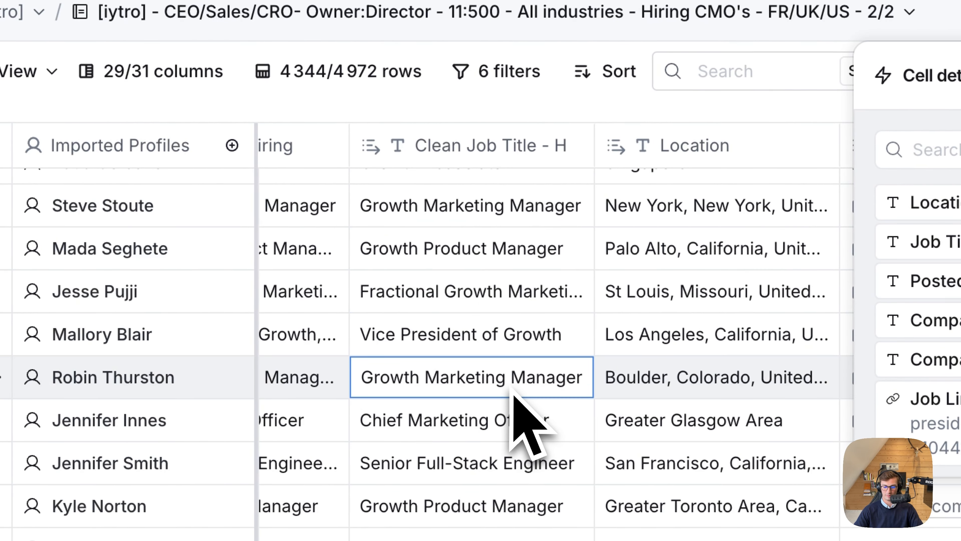
Review the company name cleaning and email validation columns and close the Small Girls PR cell details.
scroll(492, 379, right, 10)
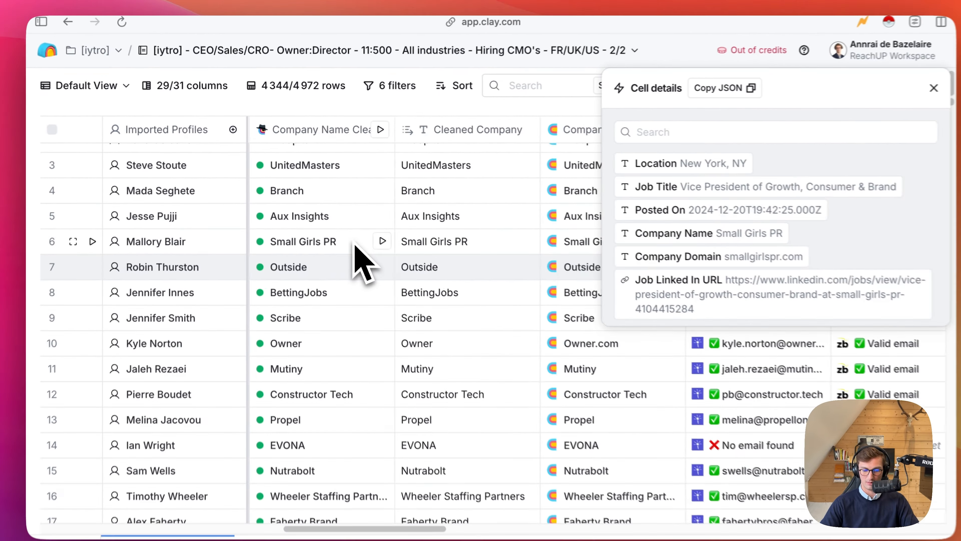
scroll(454, 350, right, 5)
scroll(378, 261, right, 3)
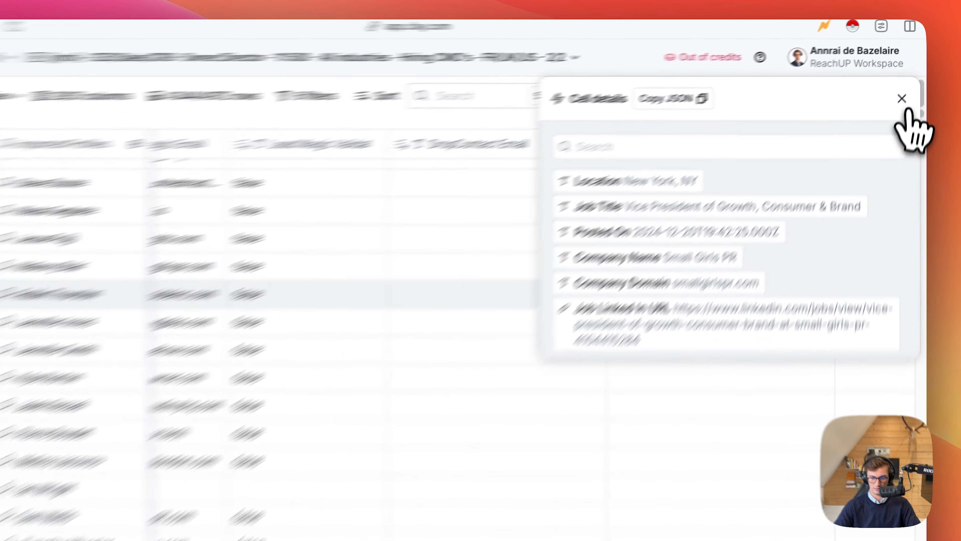
click(905, 88)
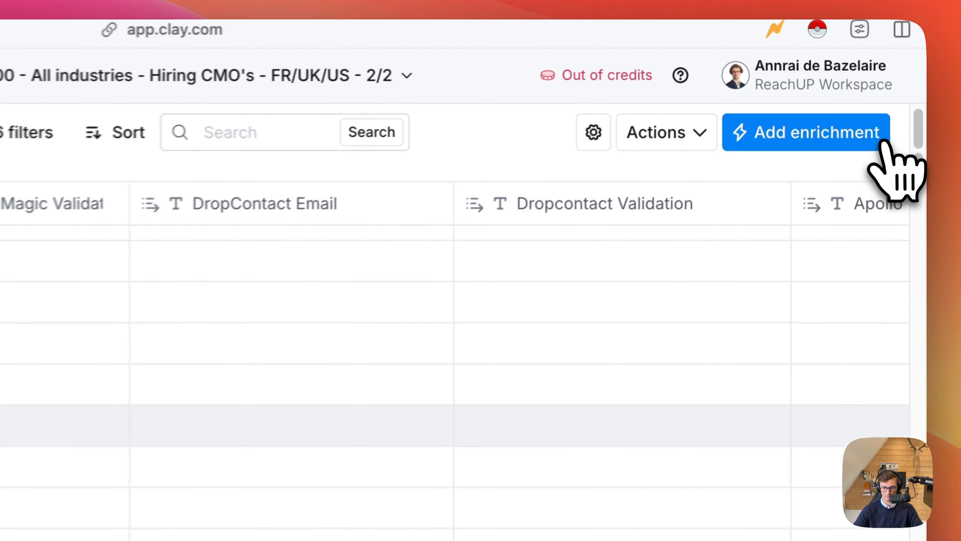
Find Job Title Normalisation in the list of columns and look for that column across the table.
scroll(343, 227, left, 5)
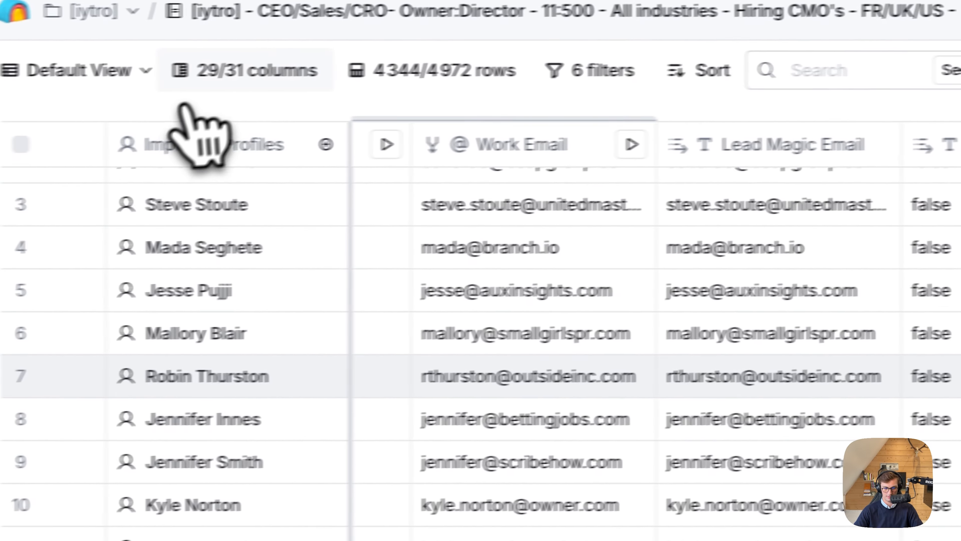
click(234, 74)
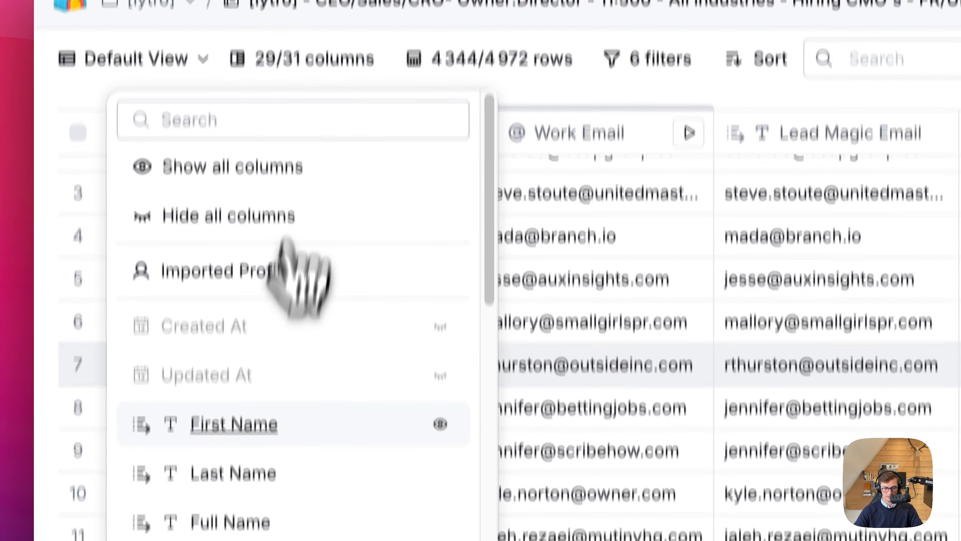
scroll(236, 258, down, 10)
scroll(282, 344, down, 10)
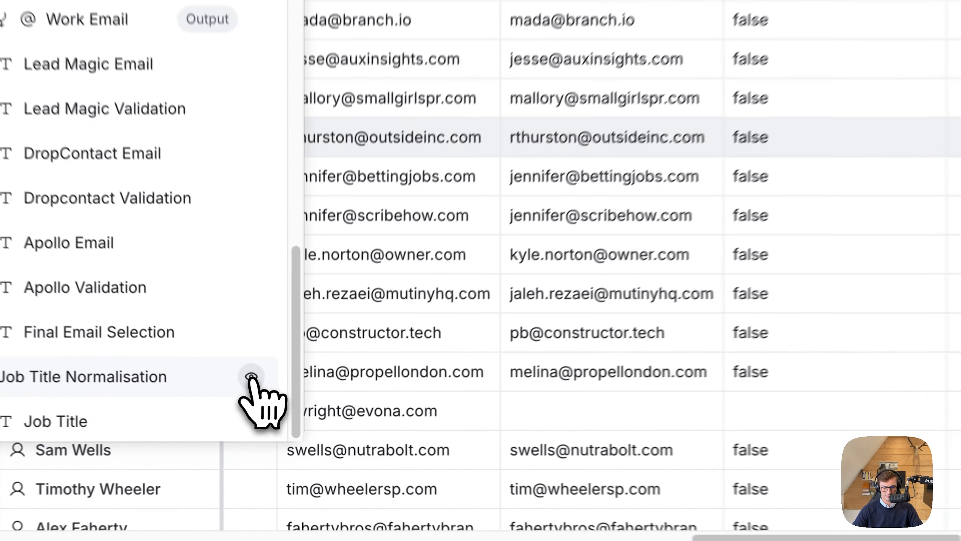
click(204, 412)
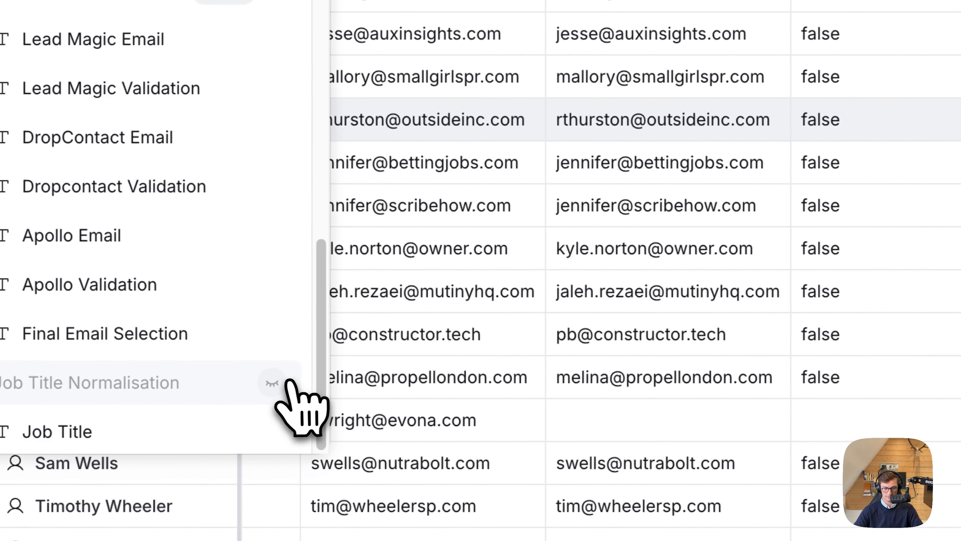
click(230, 373)
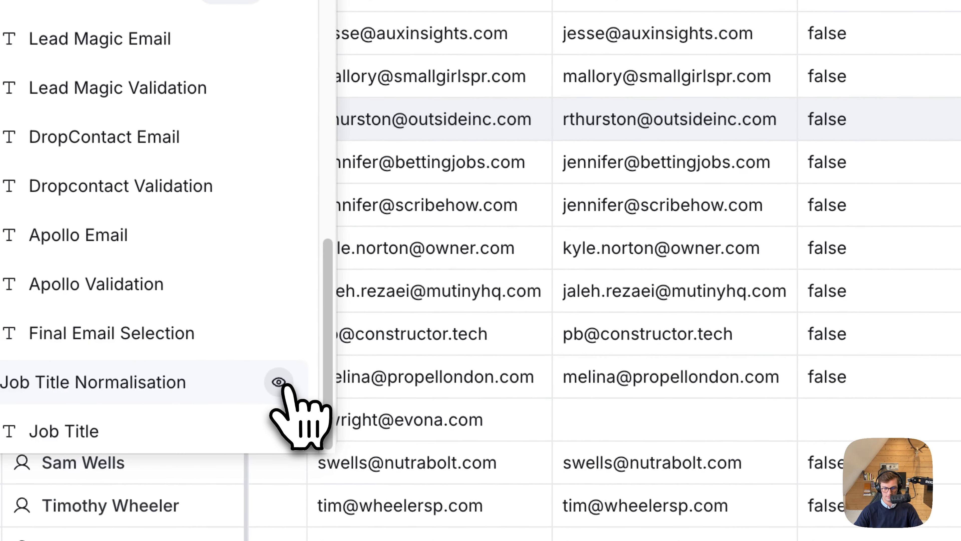
scroll(666, 243, left, 15)
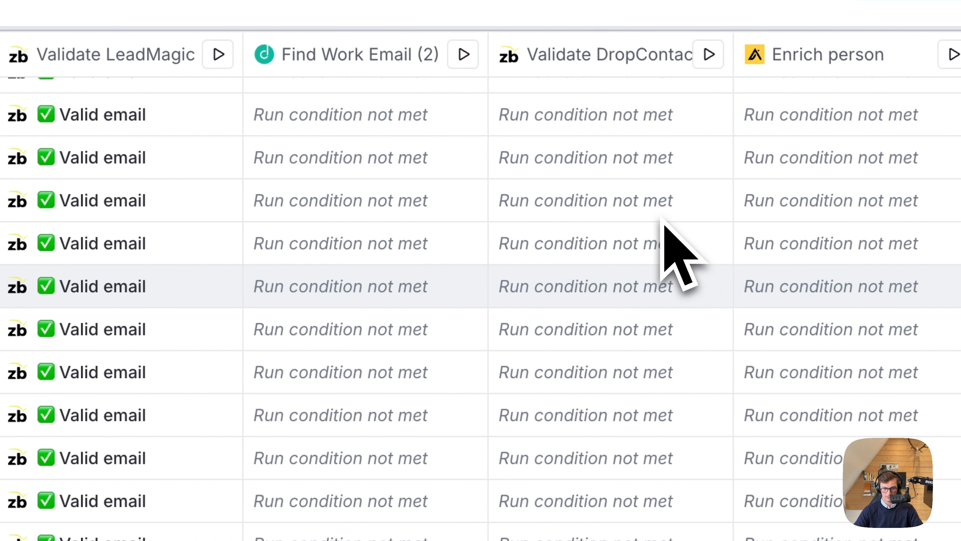
scroll(664, 227, left, 15)
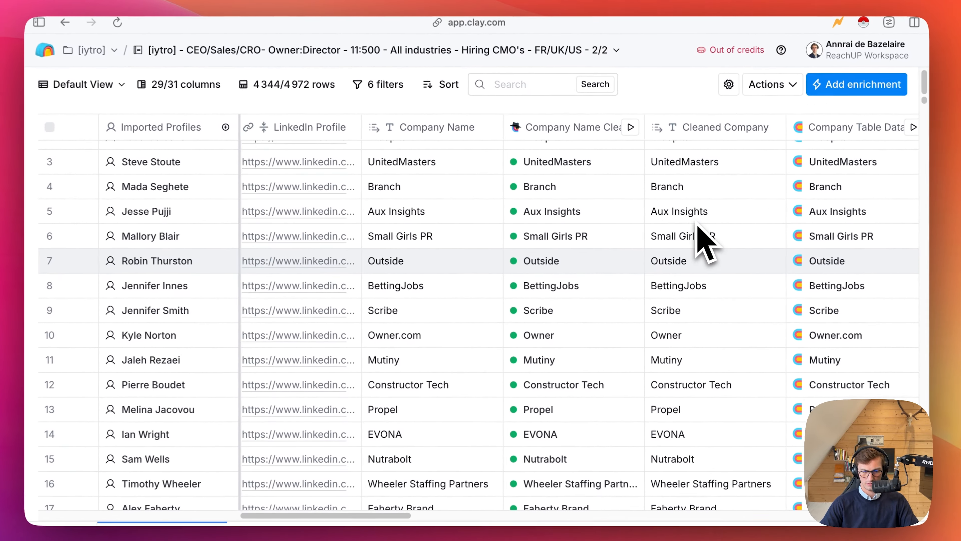
scroll(706, 243, left, 10)
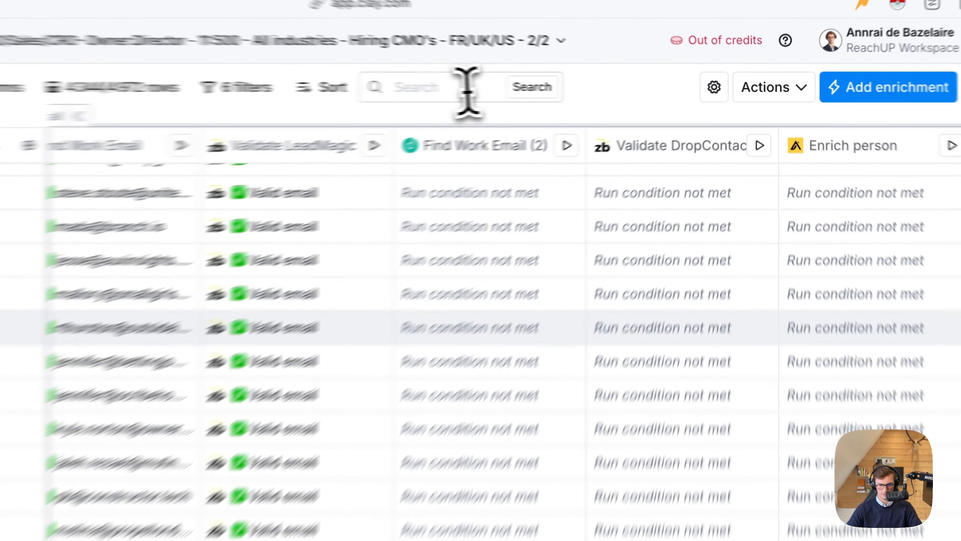
Search the table for "job title" and open the Job Title Normalisation column's settings.
click(537, 86)
text(job title)
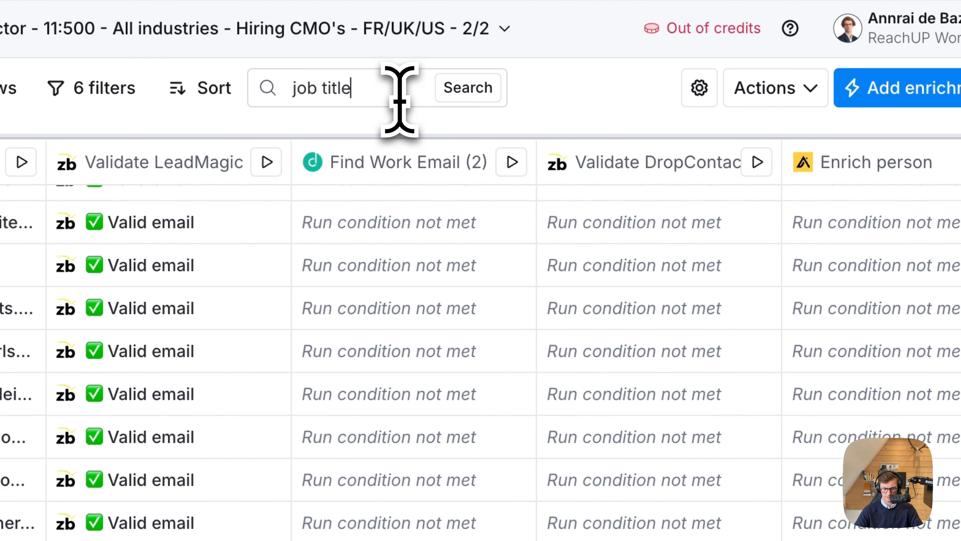
scroll(730, 246, right, 10)
scroll(741, 272, right, 15)
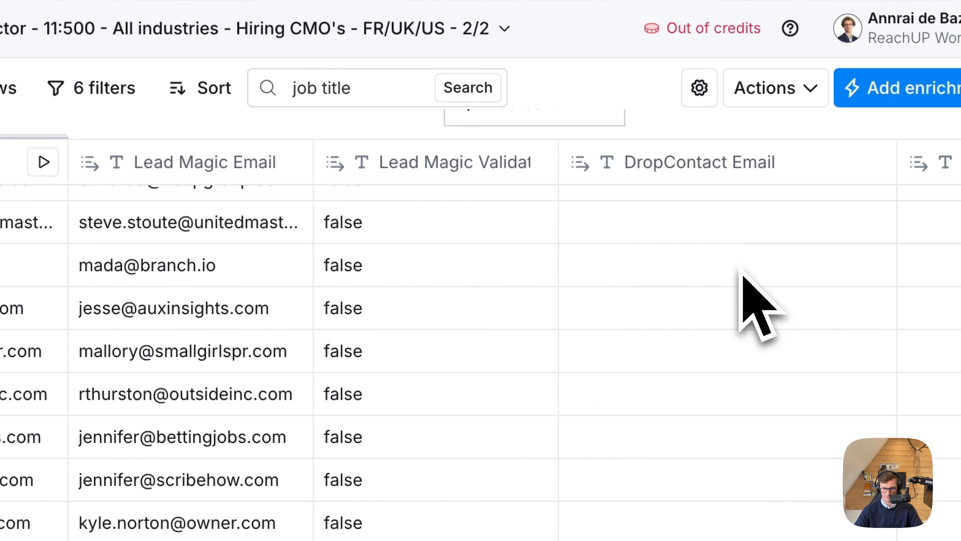
scroll(742, 272, up, 2)
scroll(745, 272, right, 5)
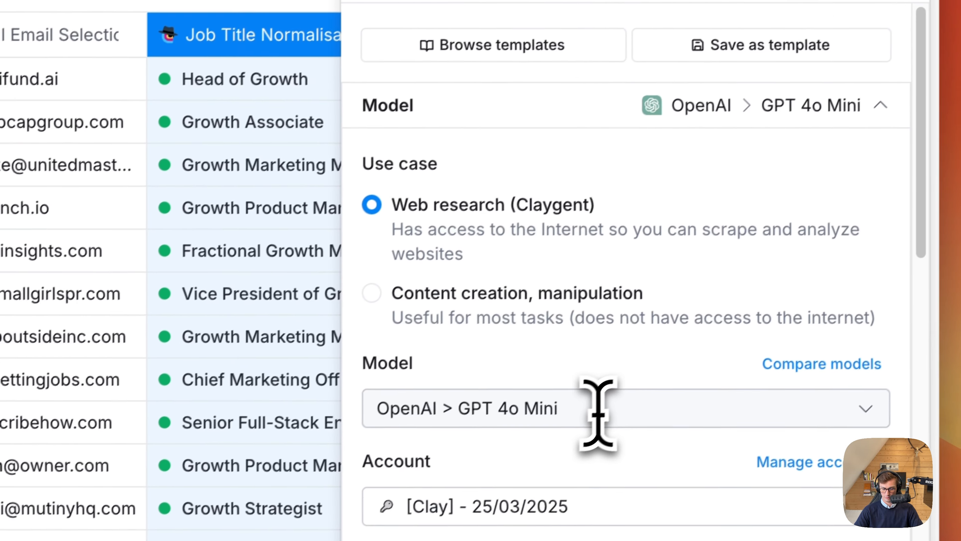
Examine the Job Title Normalisation prompt, including its Job Title Hiring input, cleaning instruction and example conversions.
scroll(564, 410, down, 10)
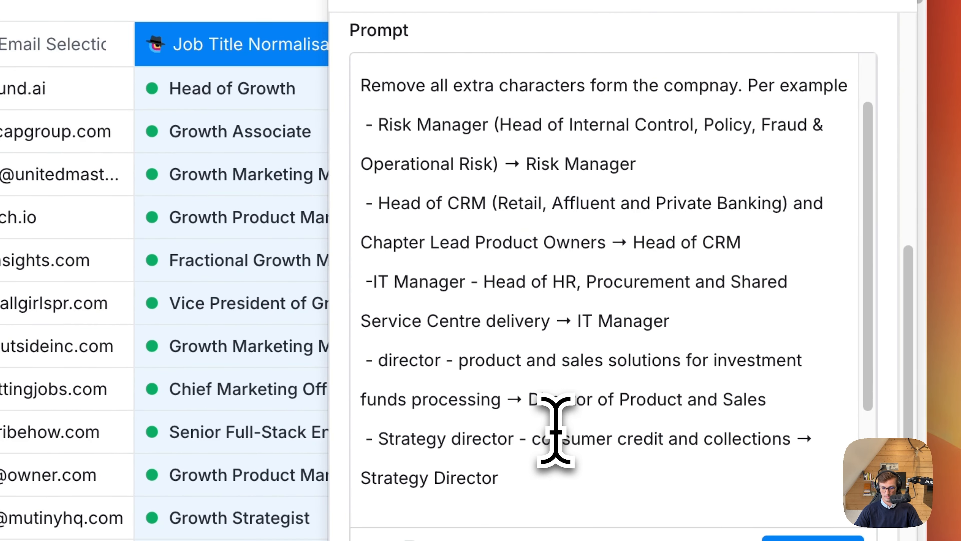
scroll(552, 185, up, 2)
drag(568, 155, 815, 162)
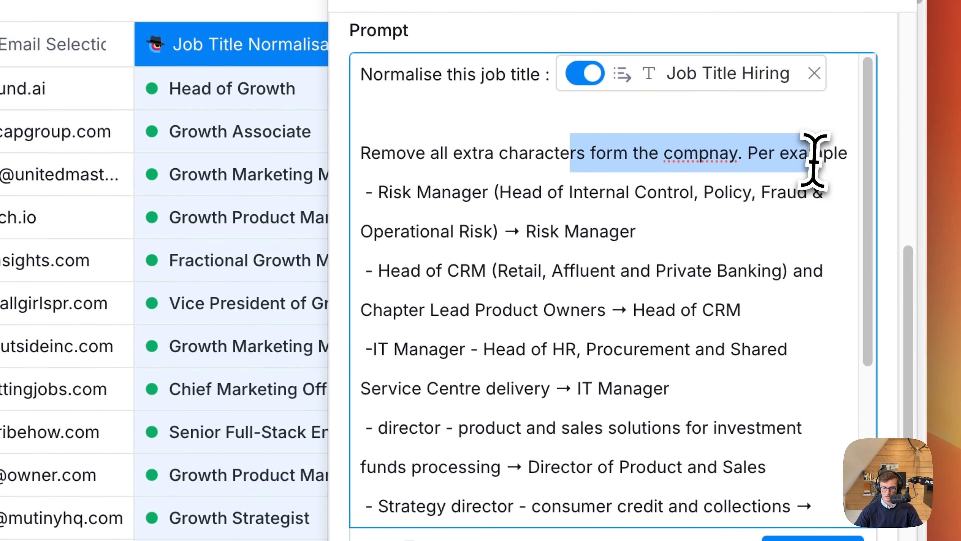
click(815, 163)
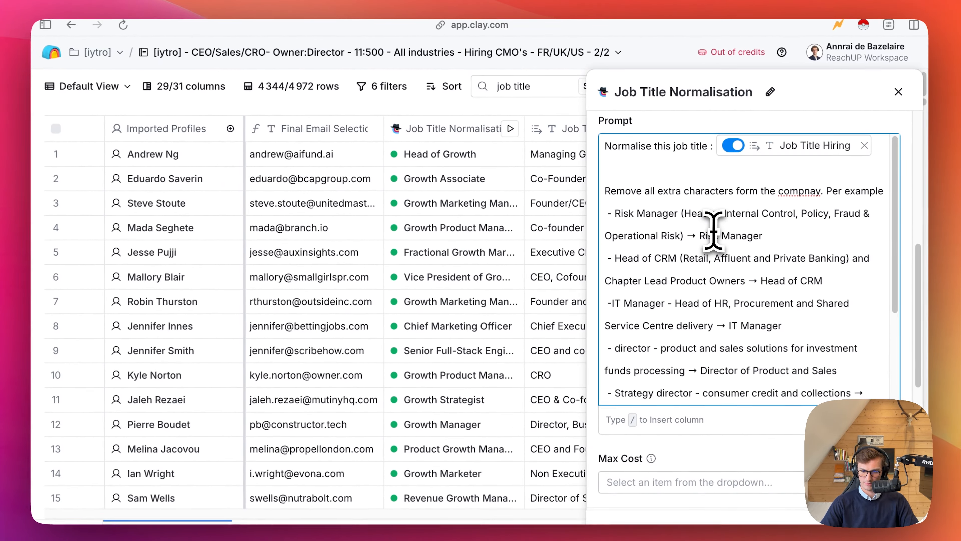
scroll(712, 231, down, 2)
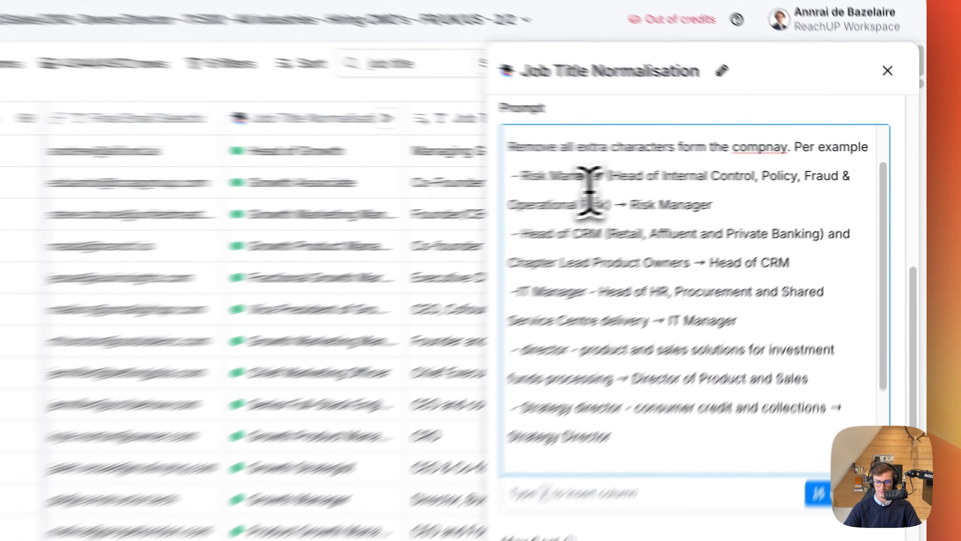
drag(648, 178, 651, 297)
click(652, 301)
double_click(690, 131)
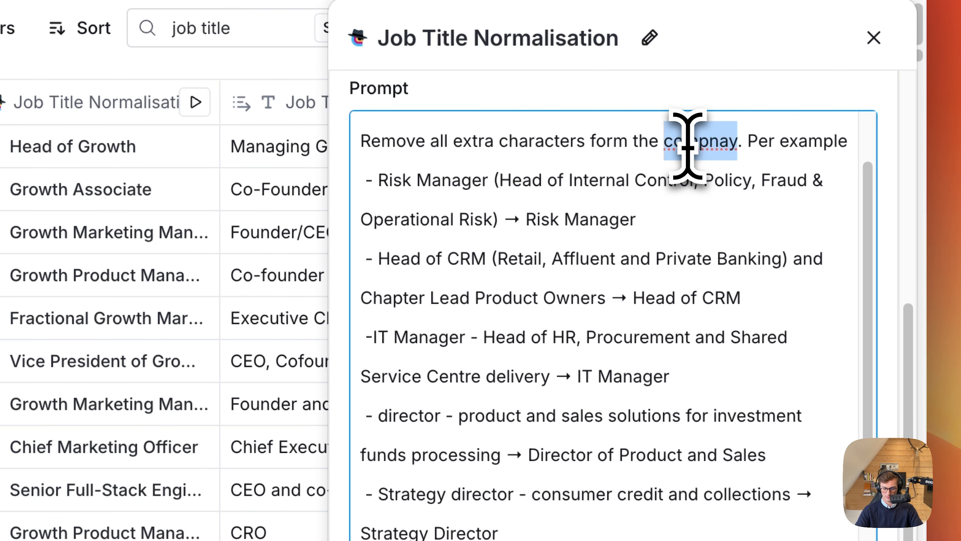
Replace the misspelled word in the Job Title Normalisation prompt's cleaning instruction with "job title".
text(job title)
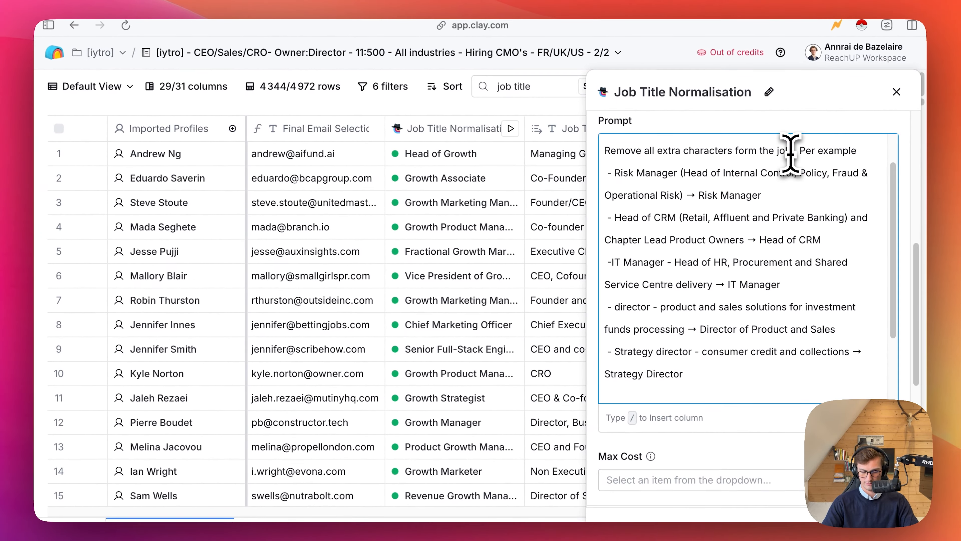
scroll(794, 208, down, 3)
scroll(738, 189, up, 2)
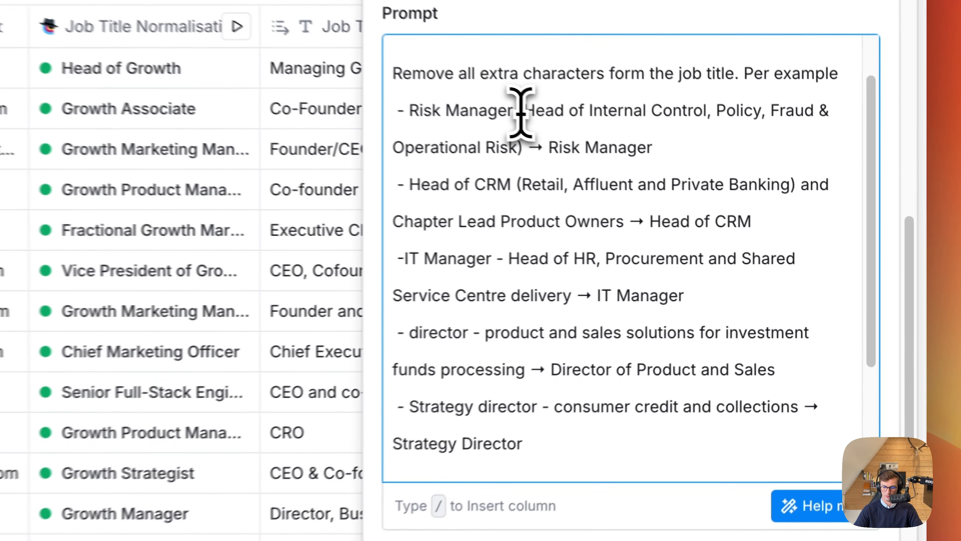
Examine the prompt's Risk Manager example and the save and run options, and close the Job Title Normalisation settings.
drag(685, 179, 671, 201)
drag(482, 136, 688, 127)
scroll(488, 132, down, 1)
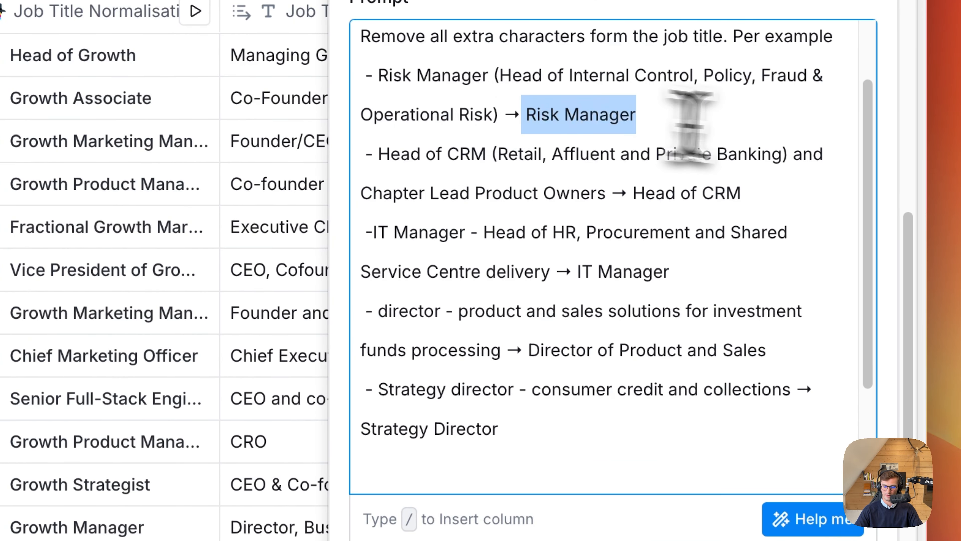
scroll(707, 127, down, 3)
scroll(708, 129, up, 3)
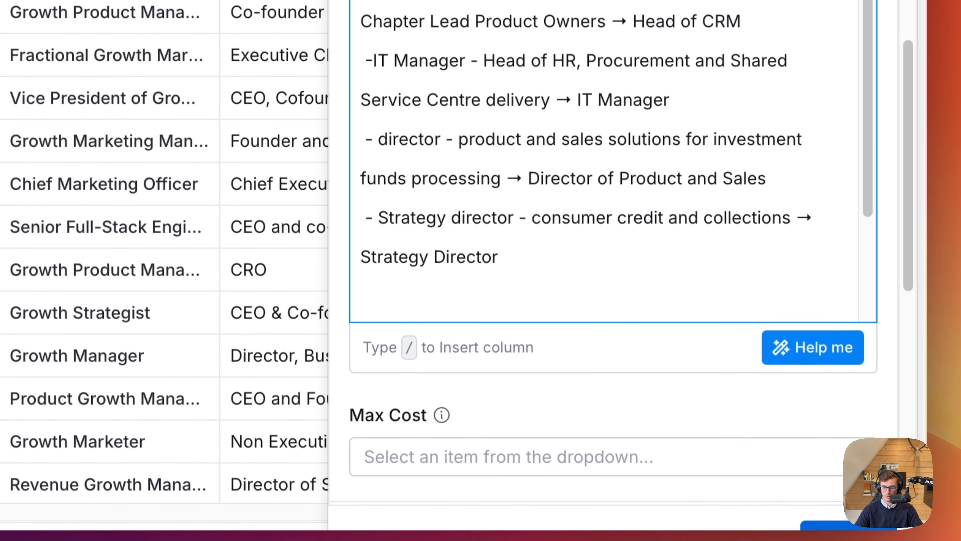
click(832, 526)
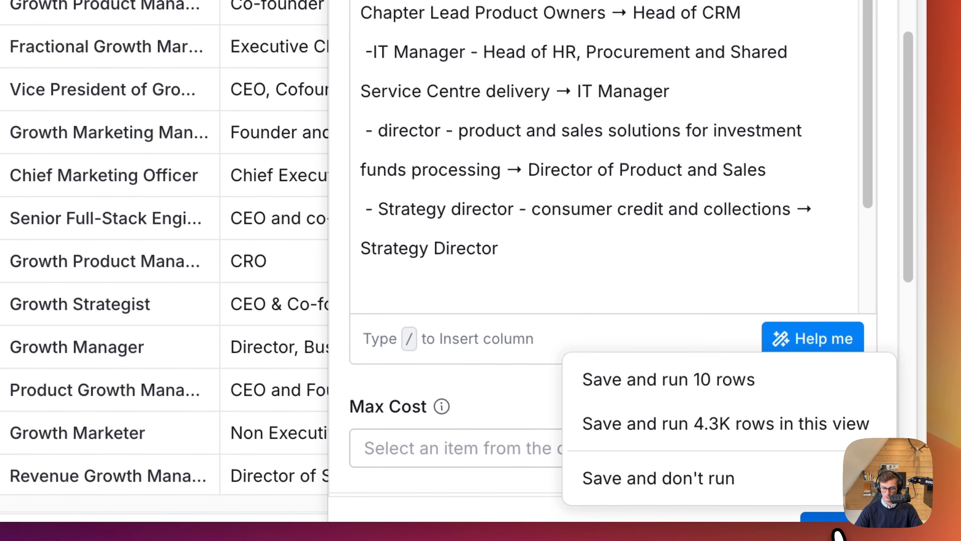
click(772, 493)
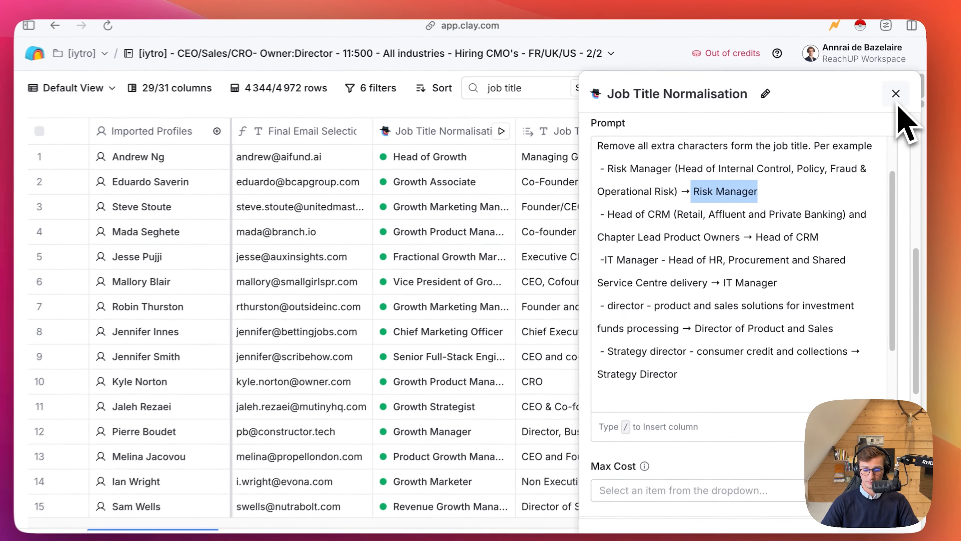
click(898, 99)
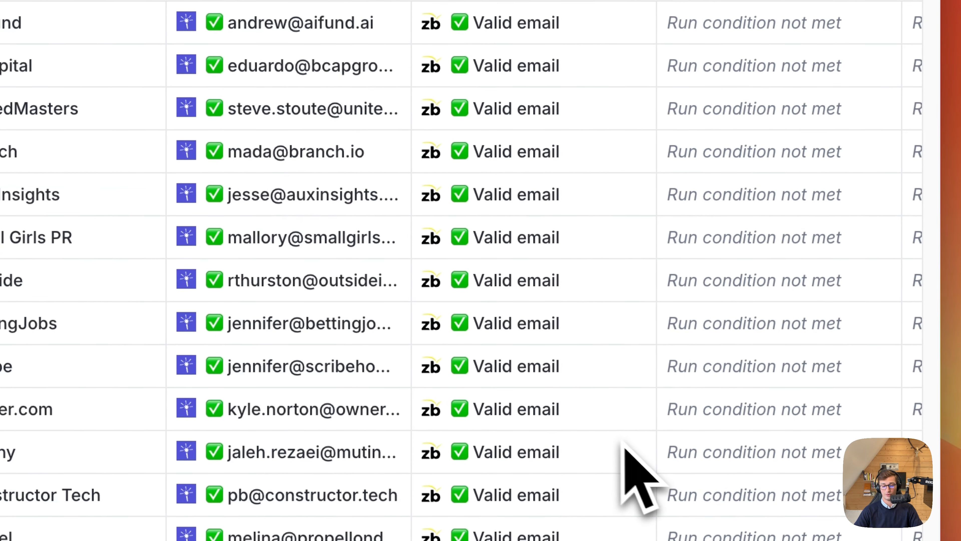
Search the available enrichments for "mail" and open the Work Email waterfall.
scroll(435, 311, right, 5)
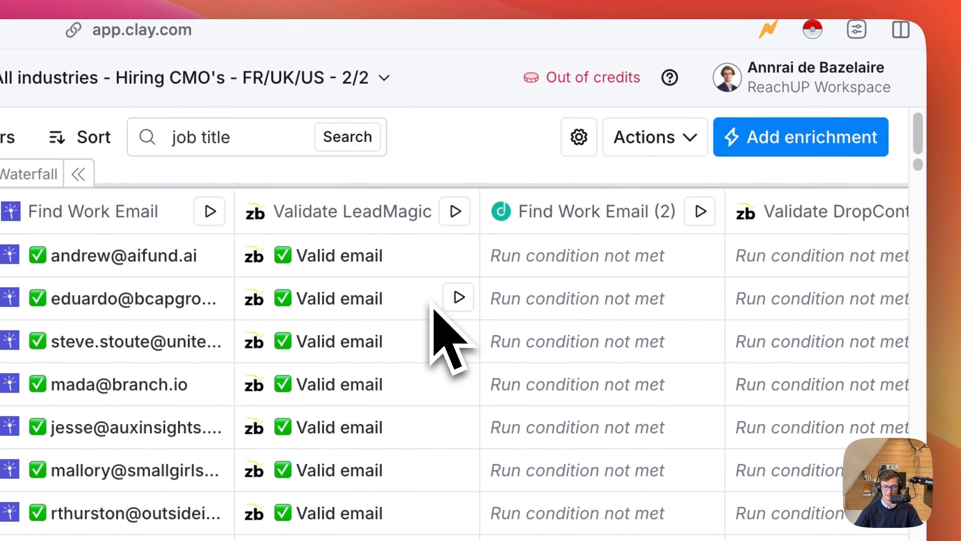
scroll(516, 326, right, 3)
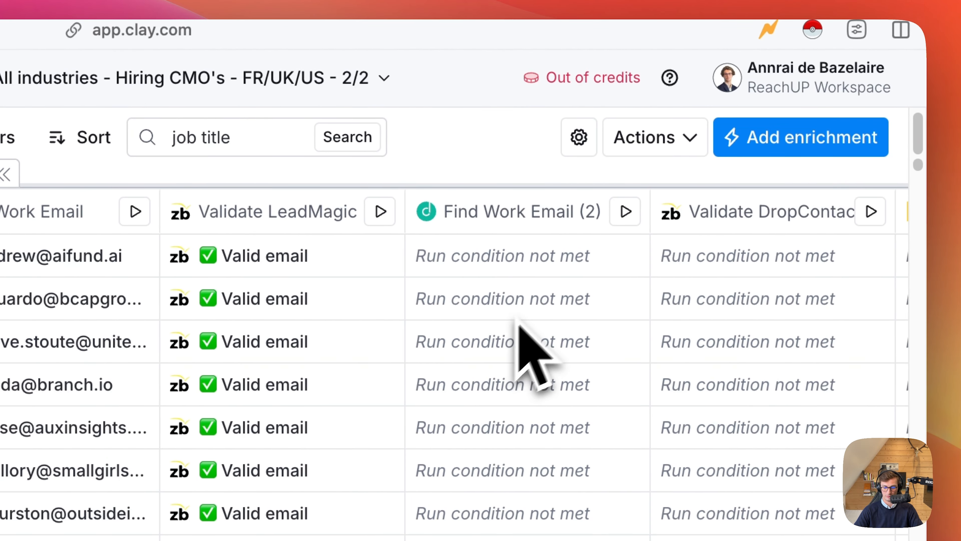
click(759, 144)
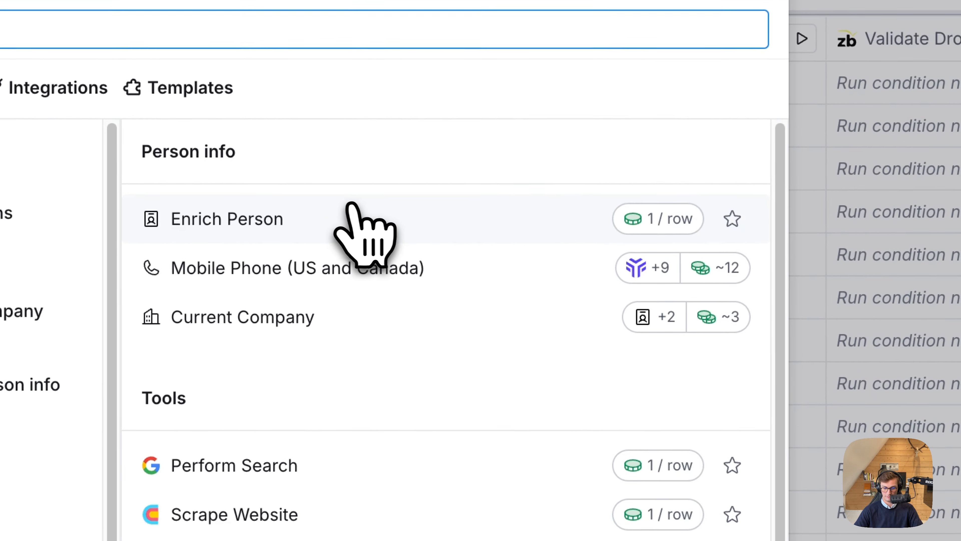
click(399, 222)
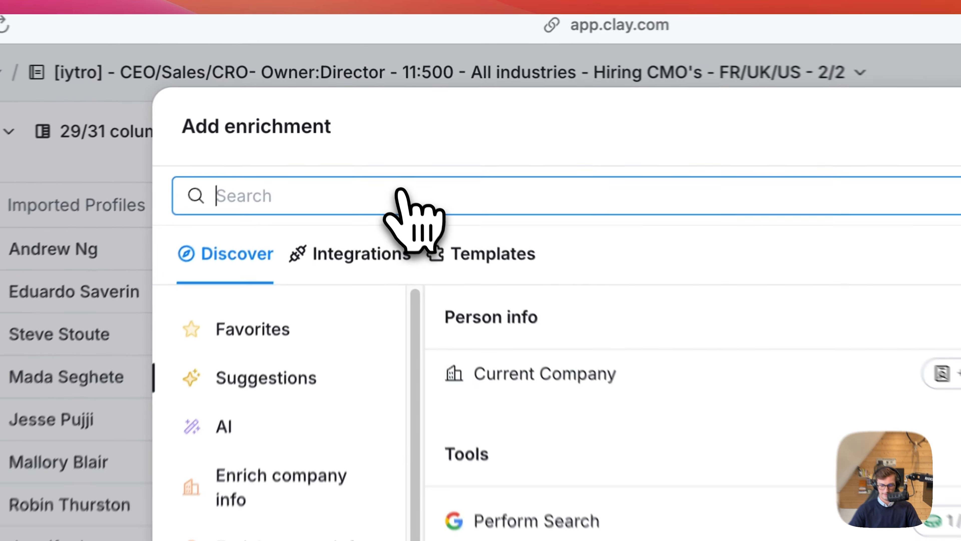
text(mail)
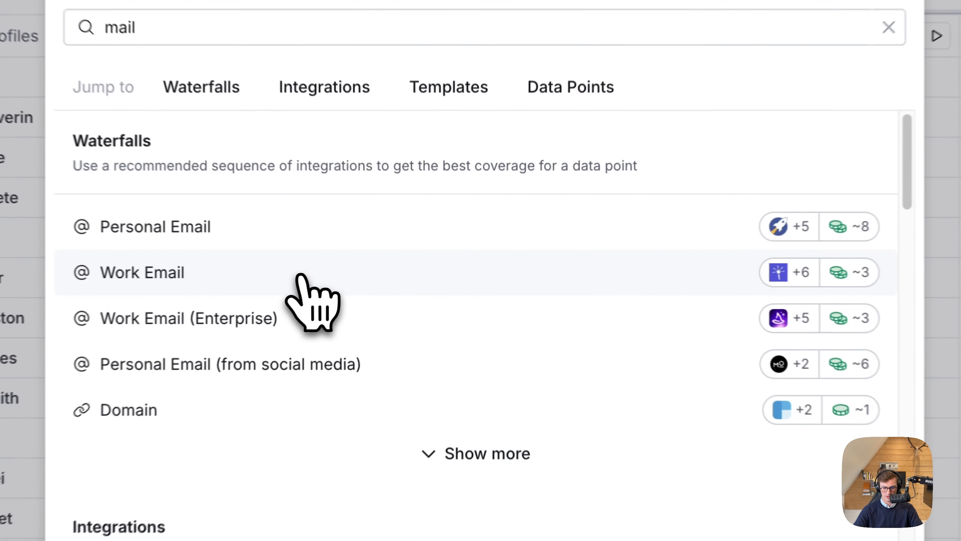
click(370, 273)
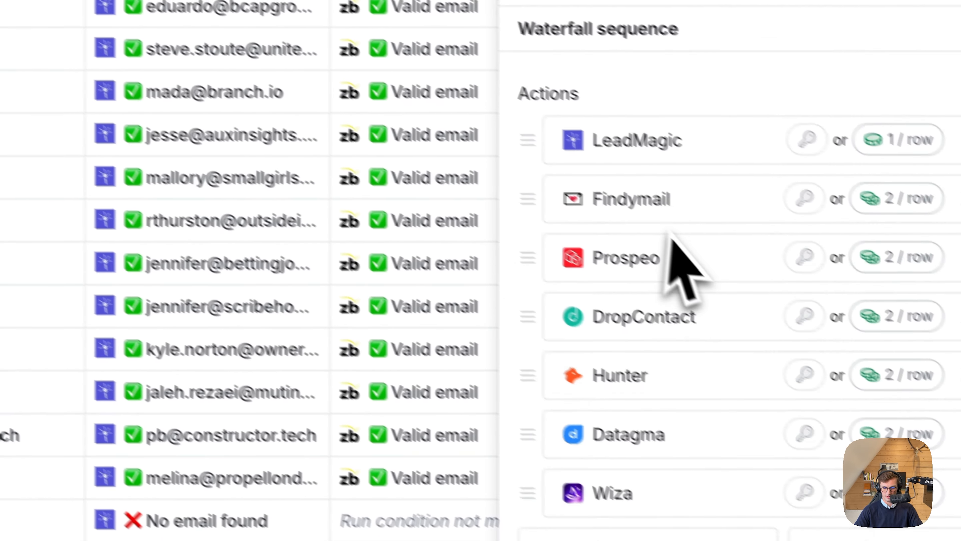
Examine the Work Email waterfall's provider sequence alongside the table's existing email columns, and close its settings.
scroll(632, 212, down, 7)
scroll(630, 210, up, 9)
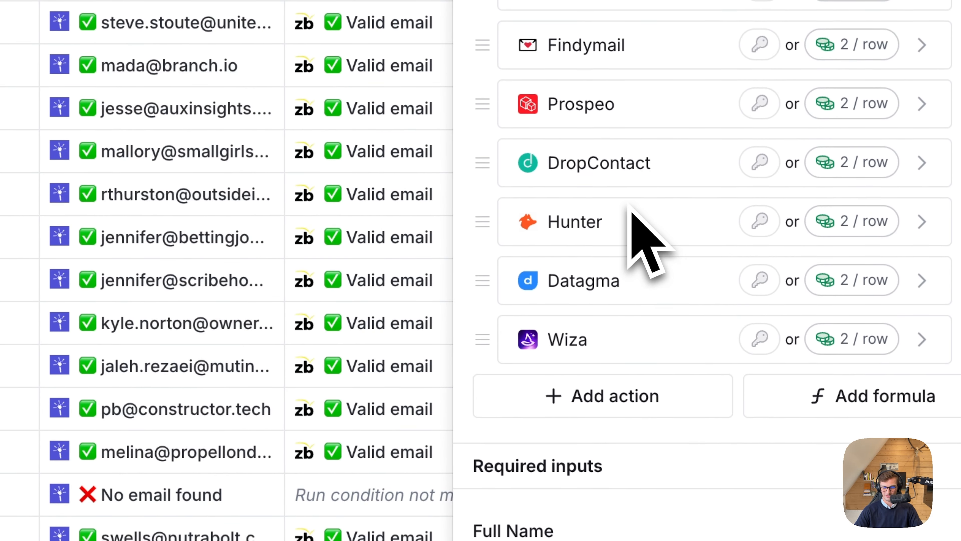
scroll(630, 208, down, 3)
scroll(673, 435, up, 3)
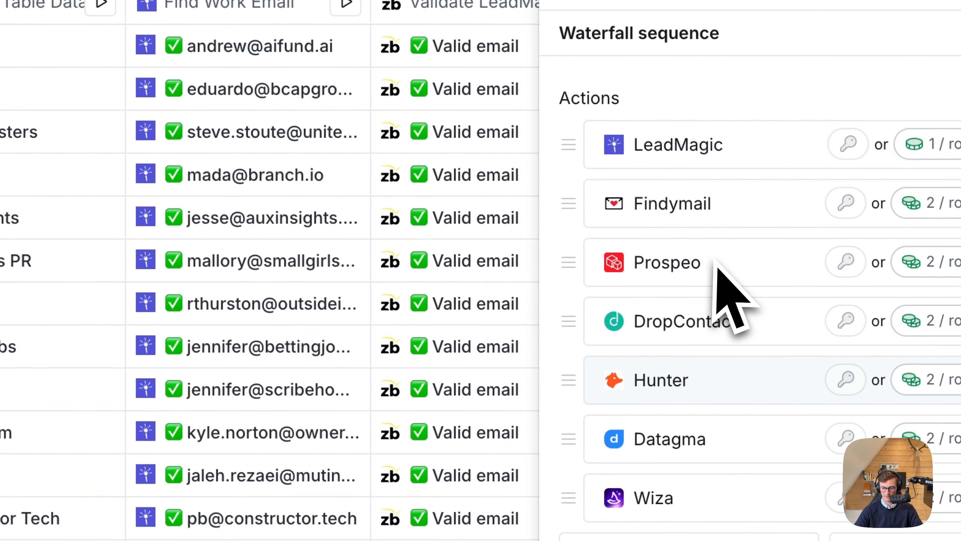
scroll(345, 108, left, 1)
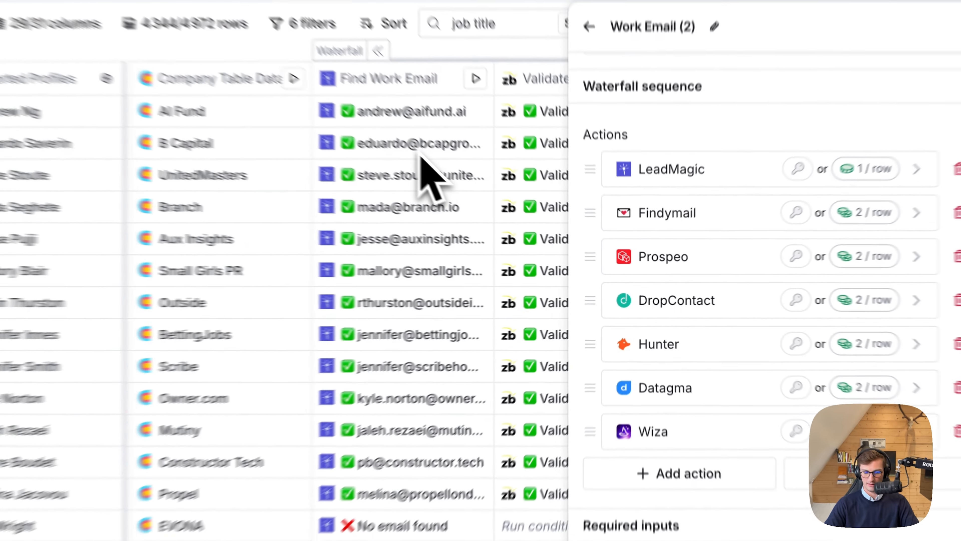
scroll(341, 104, right, 5)
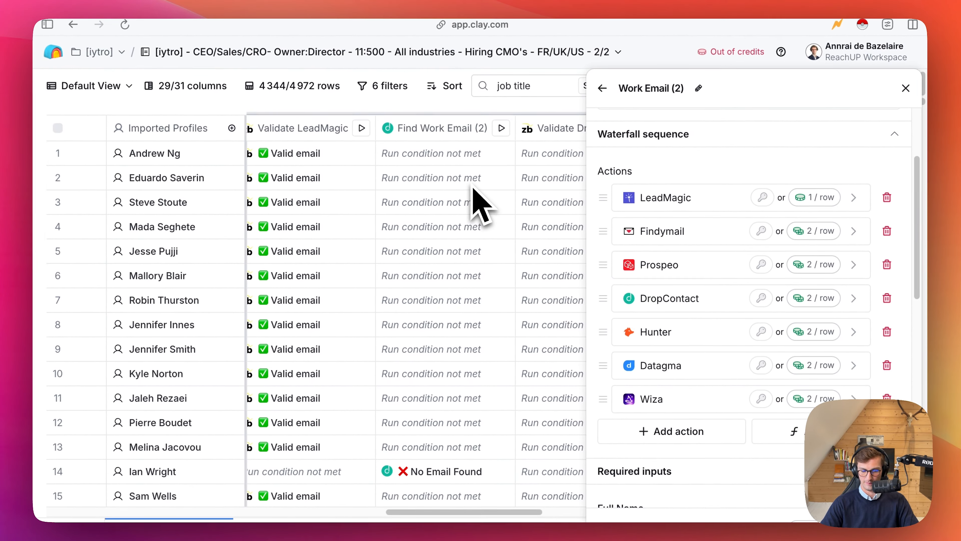
scroll(472, 185, right, 1)
scroll(472, 186, left, 1)
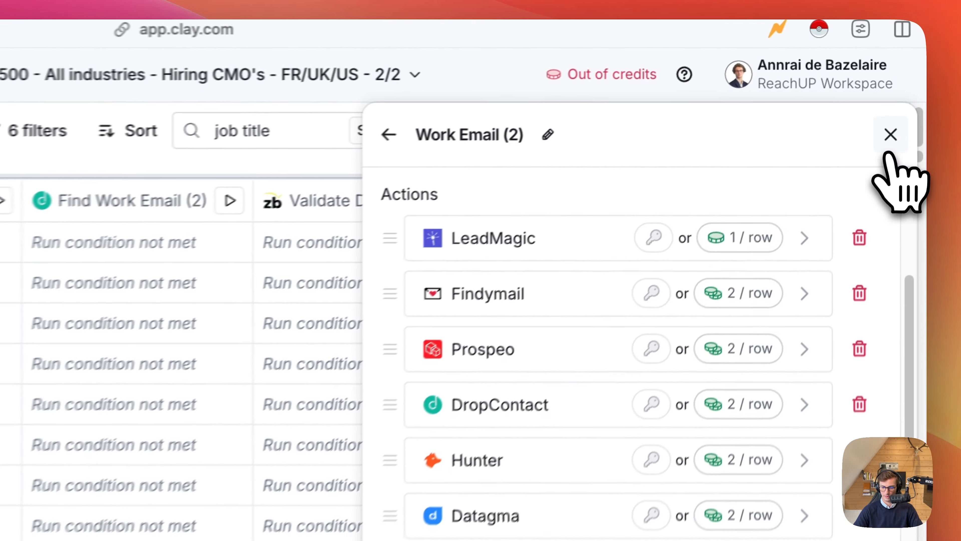
click(905, 89)
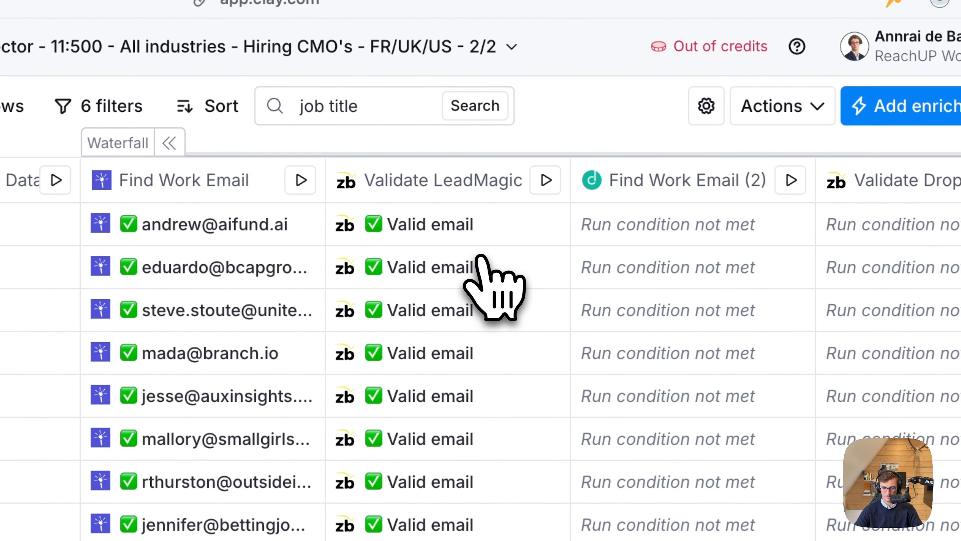
Review the work email and validation columns down the rows, and clear all filters from the table.
scroll(478, 257, right, 10)
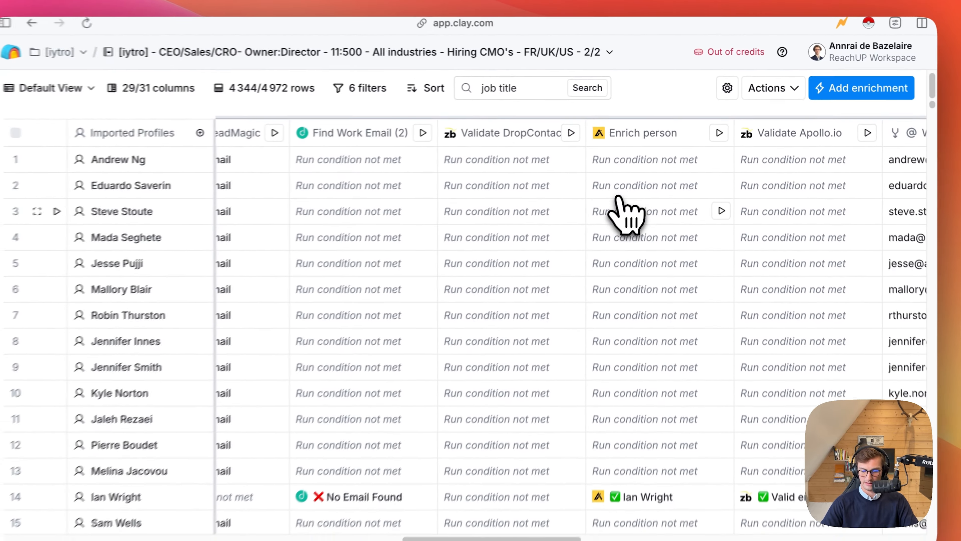
scroll(619, 199, right, 5)
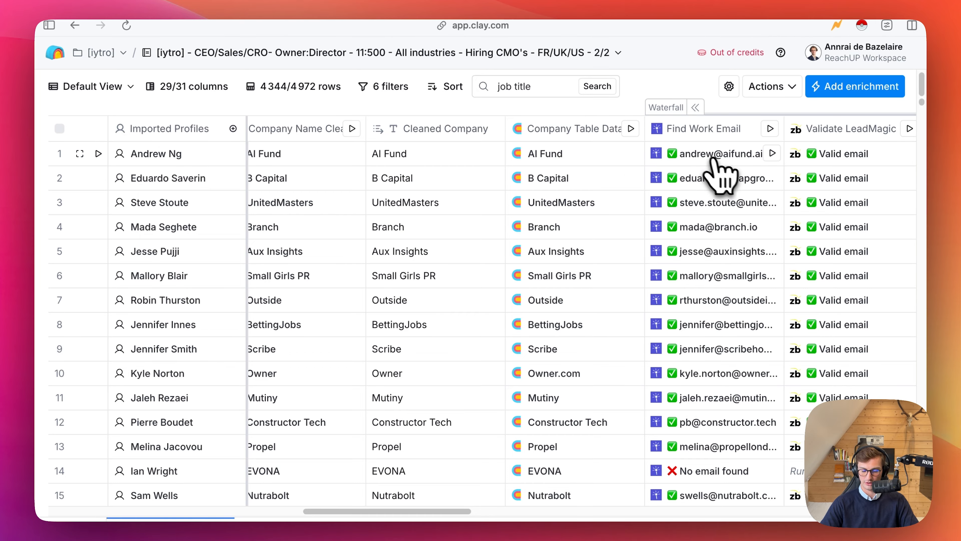
scroll(716, 162, down, 1)
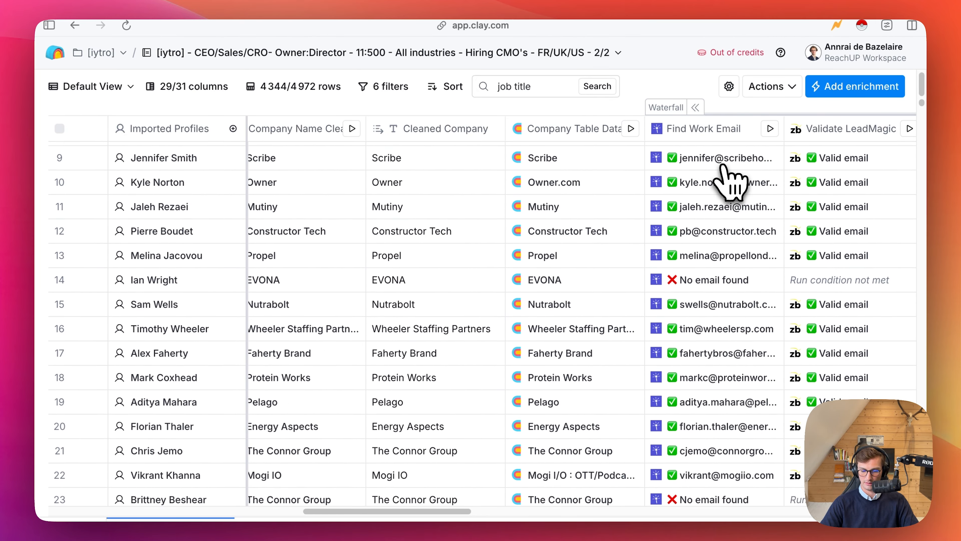
scroll(727, 180, down, 3)
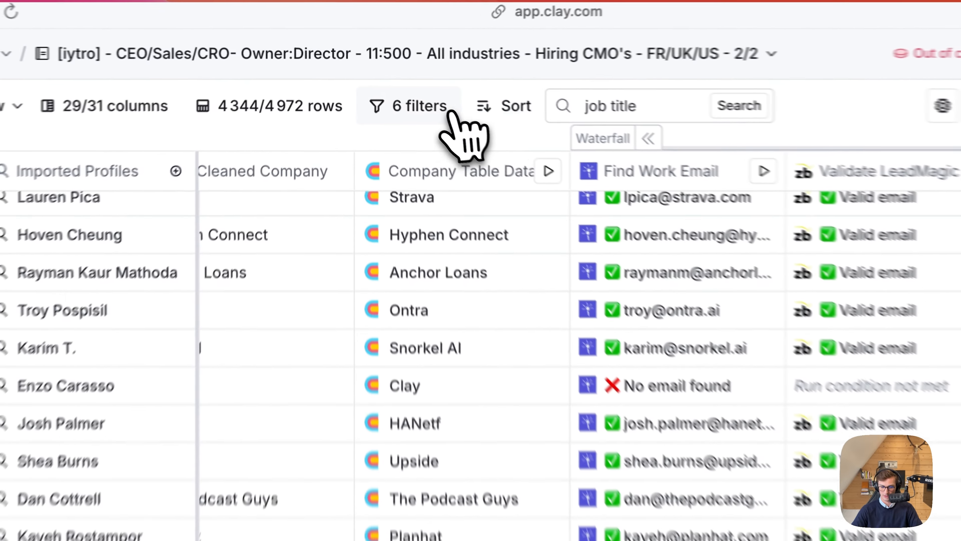
click(394, 89)
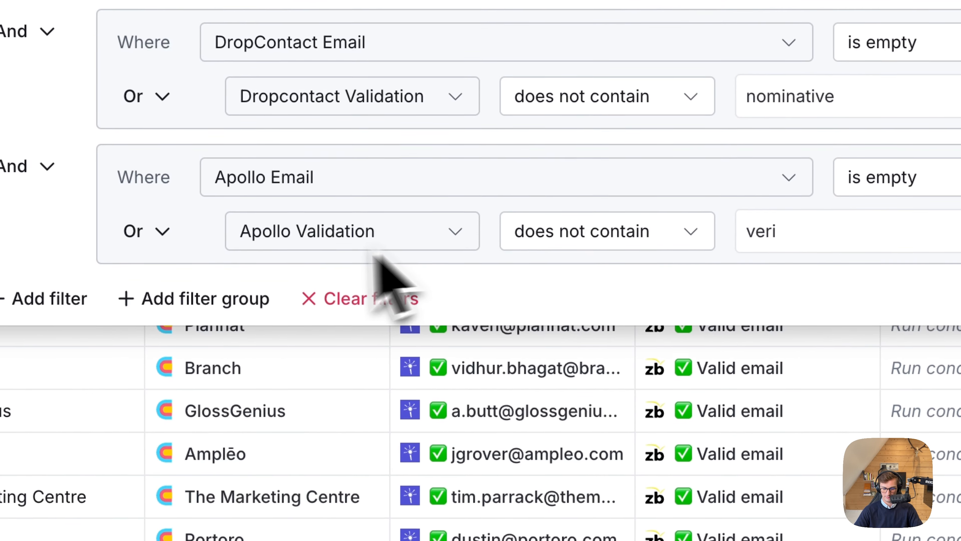
click(378, 341)
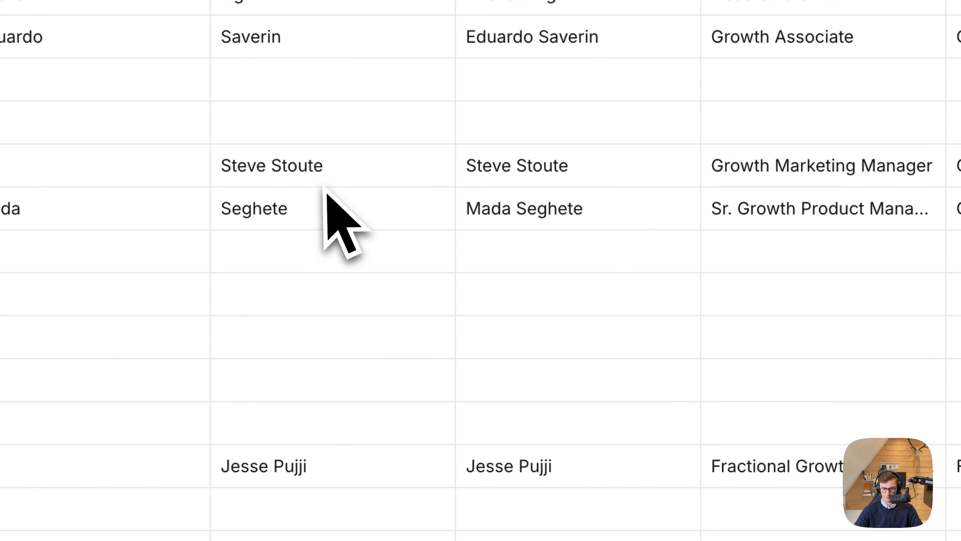
Look through the unfiltered email columns and open the Validate DropContact column for editing.
scroll(325, 188, right, 10)
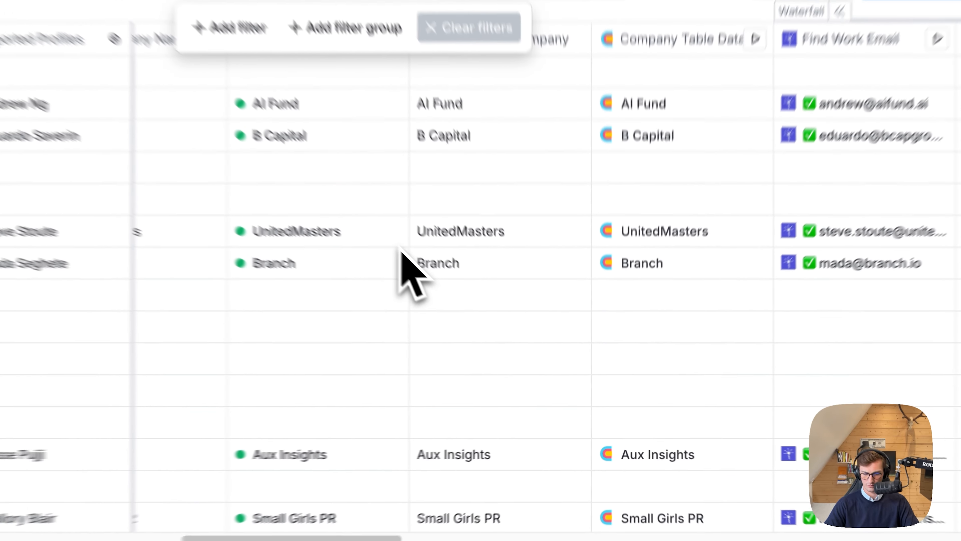
scroll(402, 253, right, 10)
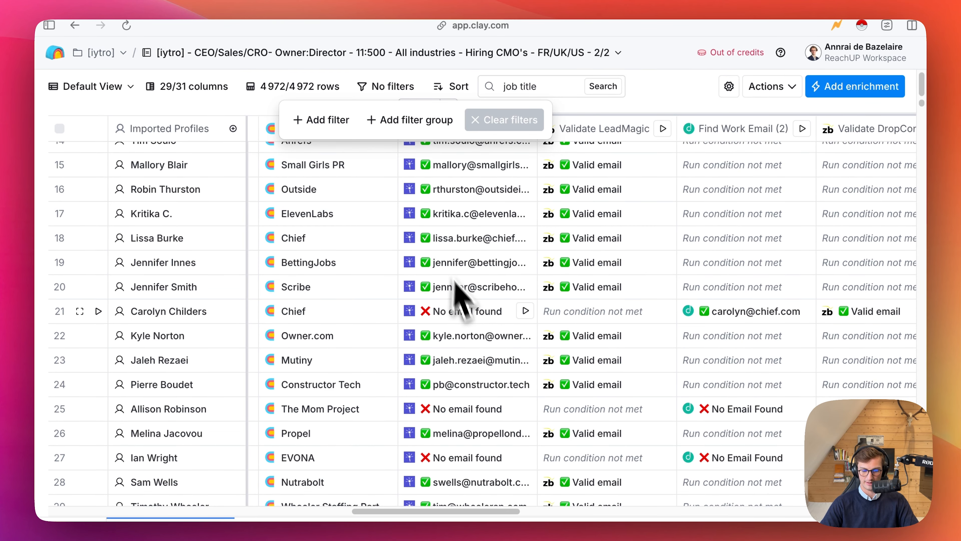
scroll(519, 307, right, 5)
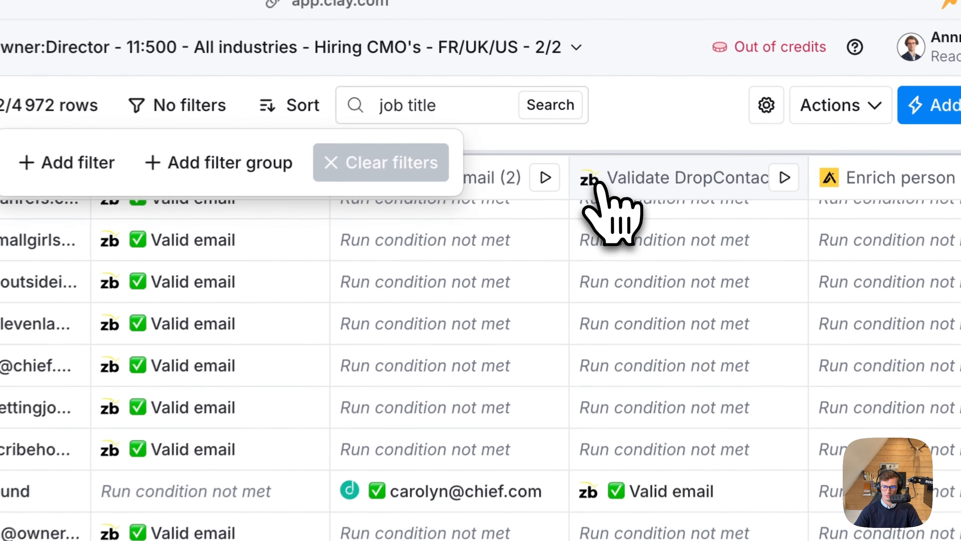
click(643, 130)
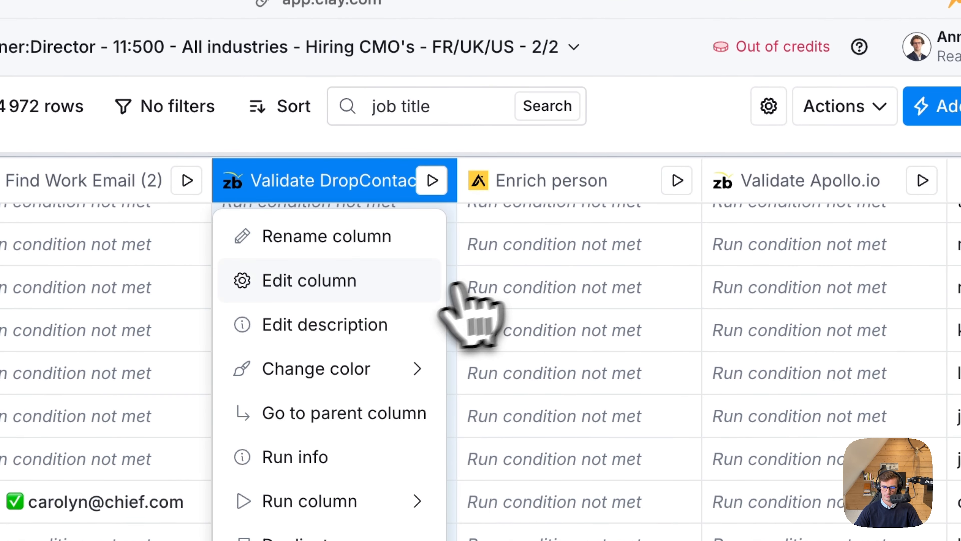
click(389, 288)
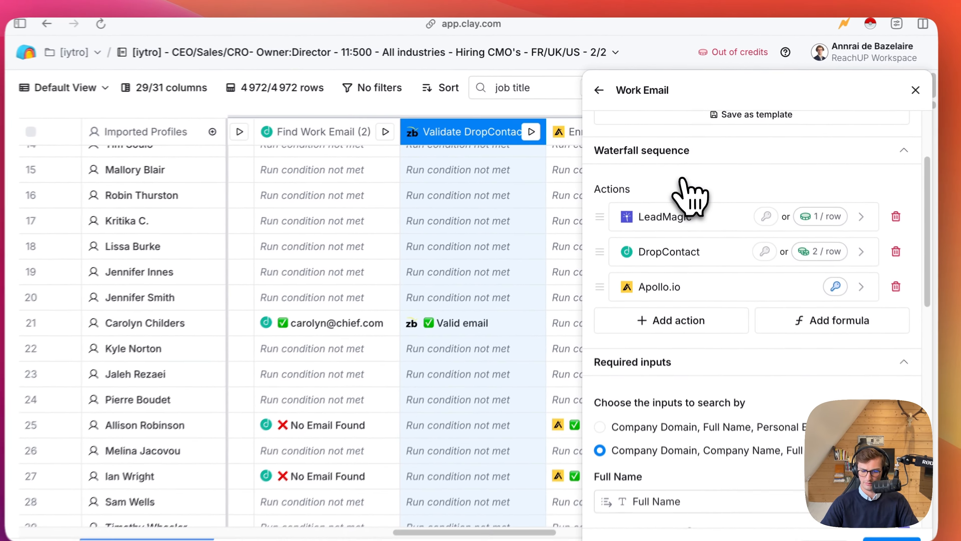
Examine the existing Work Email waterfall's providers, required inputs and validation provider, and close its settings.
scroll(683, 227, down, 10)
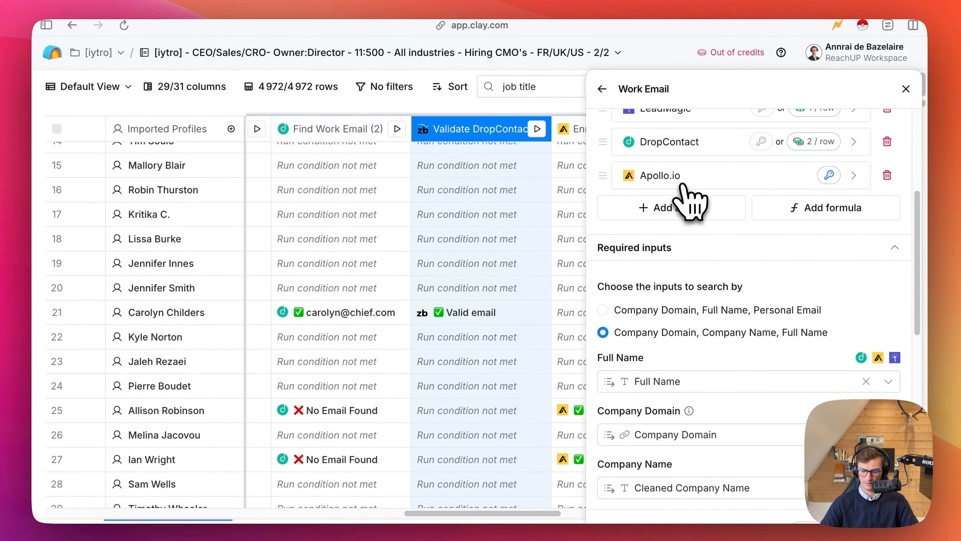
scroll(691, 251, down, 3)
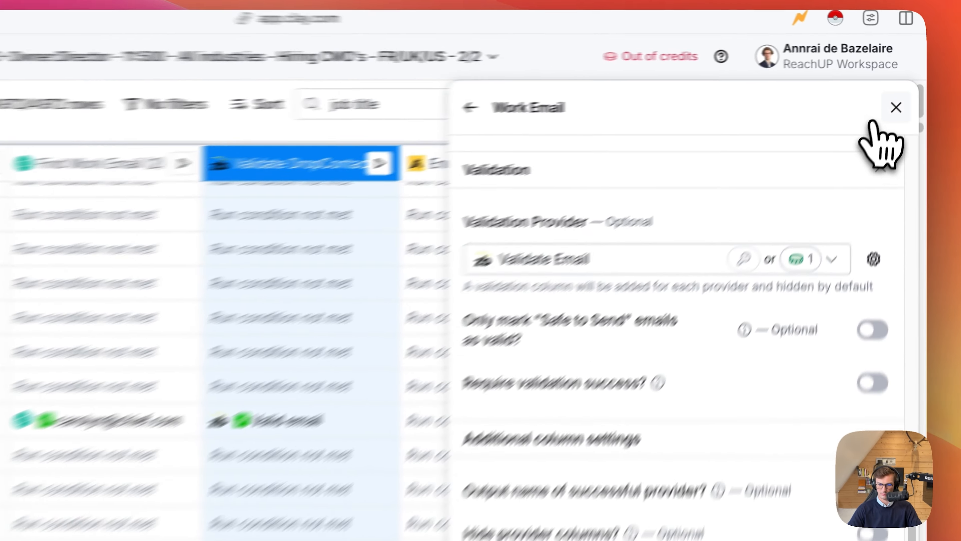
click(905, 89)
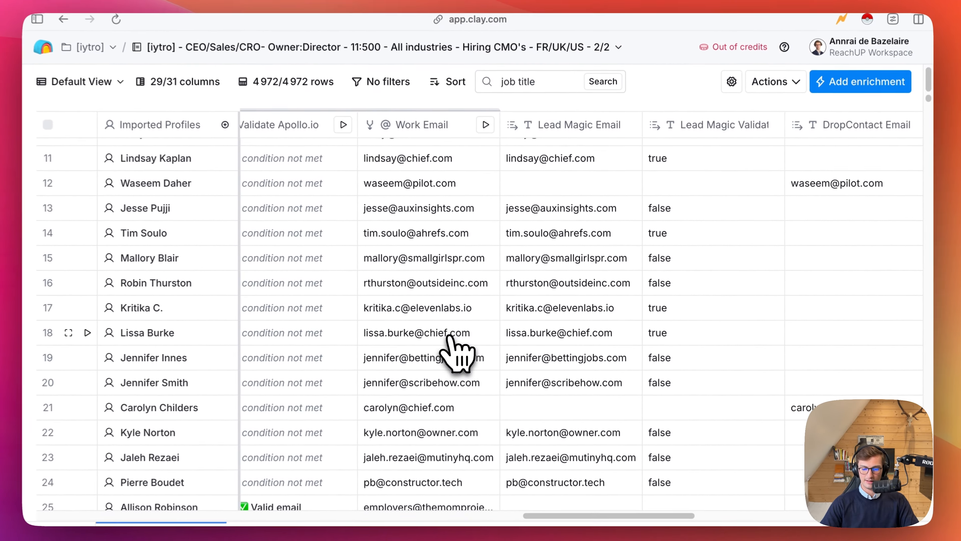
Review the Lead Magic and DropContact email and validation columns, and return to the table's first rows.
scroll(450, 335, right, 5)
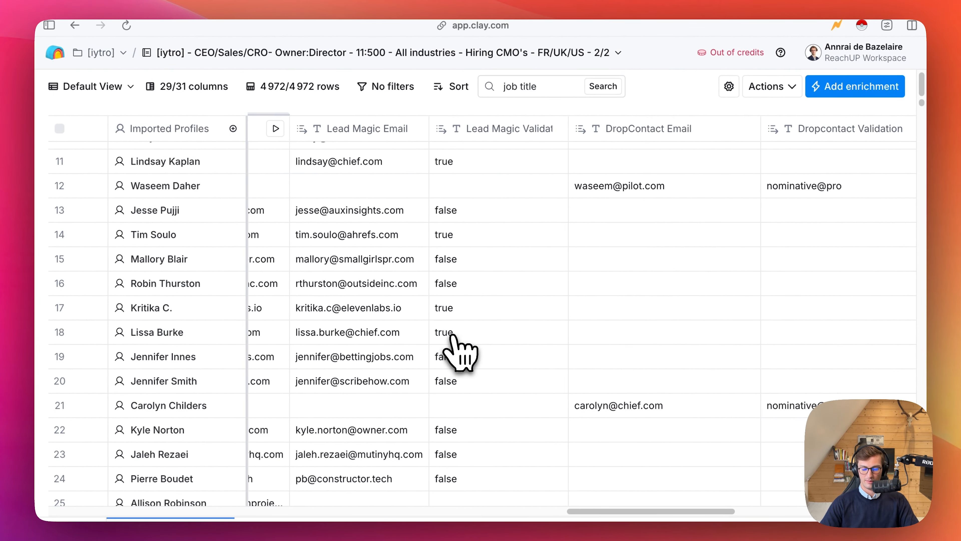
scroll(562, 326, up, 1)
scroll(563, 329, up, 5)
scroll(544, 303, left, 5)
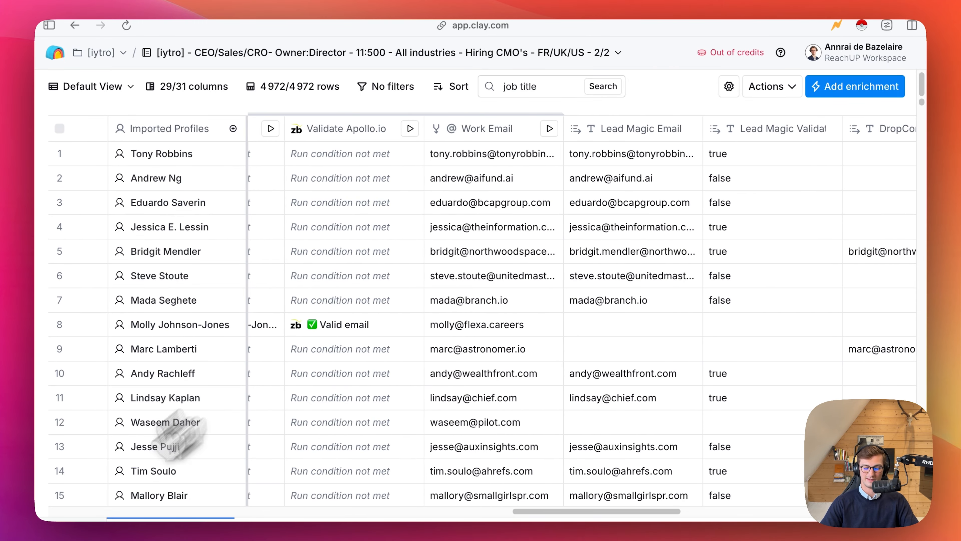
mouse_move(45, 515)
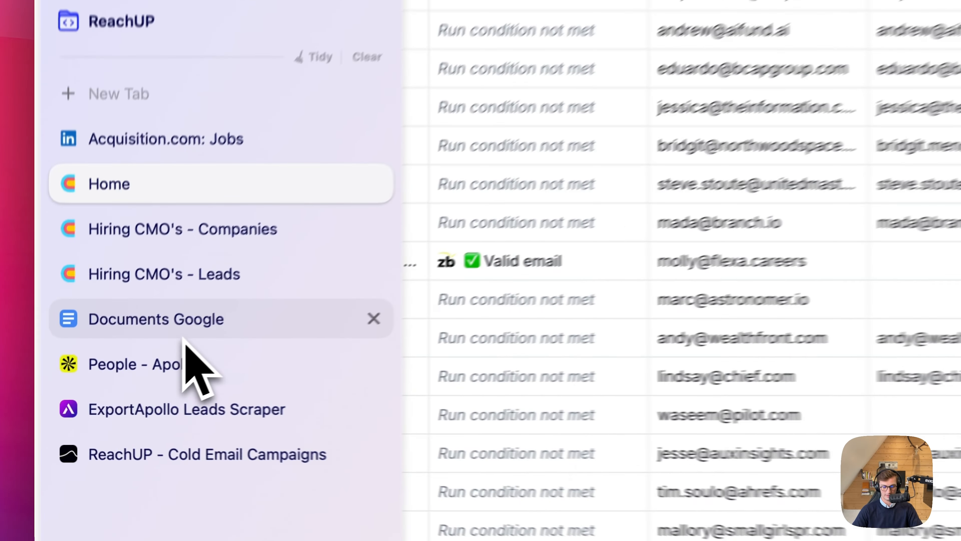
Switch to the Google Docs campaign document and review the subject line of Email 1/A - Hiring a CMO.
click(95, 361)
click(526, 343)
scroll(526, 345, down, 2)
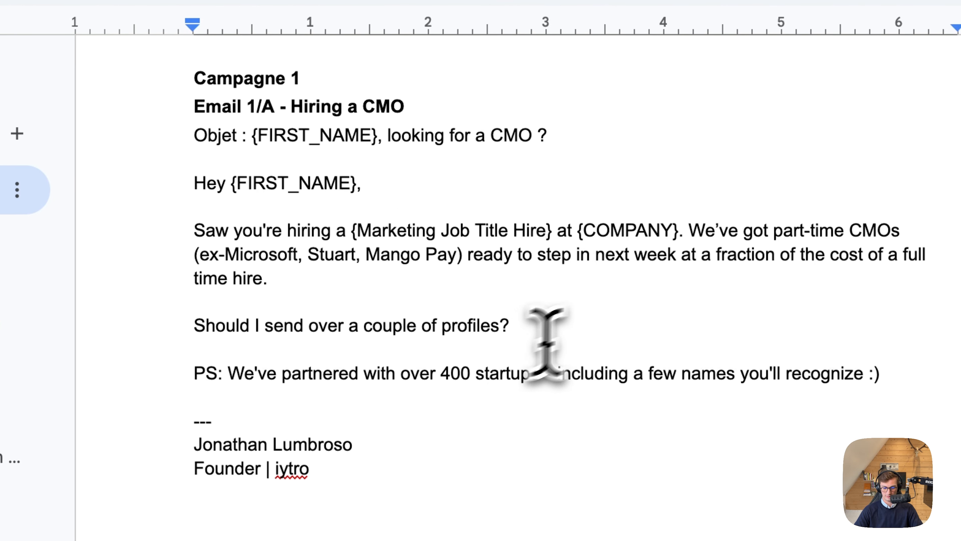
scroll(561, 333, up, 2)
drag(477, 178, 346, 175)
click(612, 194)
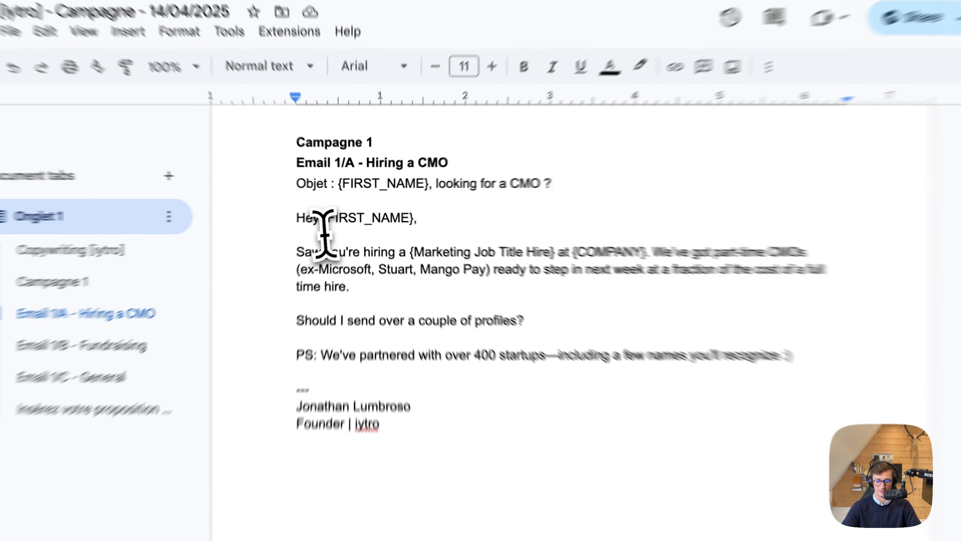
Review the greeting and opening sentence of Email 1/A, including the {FIRST_NAME}, {Marketing Job Title Hire} and {COMPANY} variables.
drag(311, 246, 435, 248)
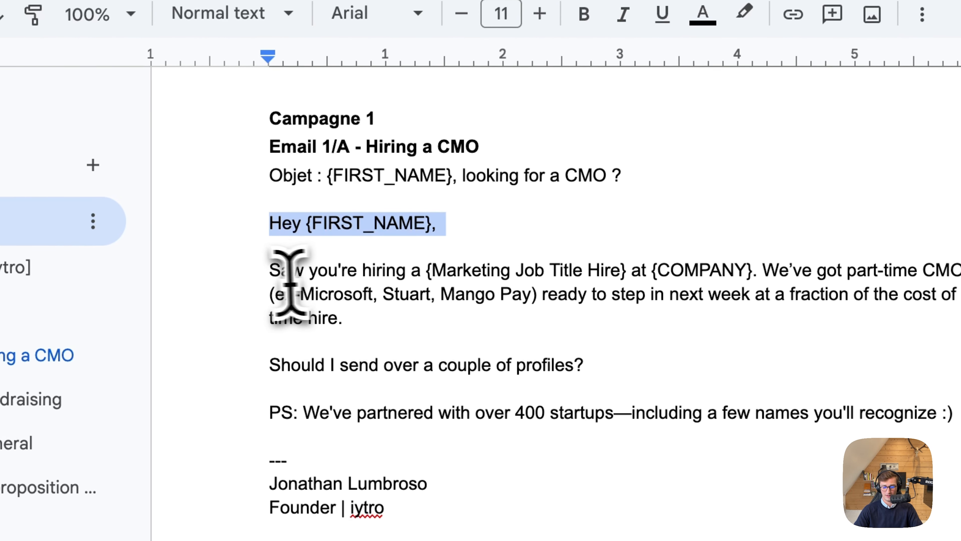
drag(269, 270, 432, 270)
click(627, 270)
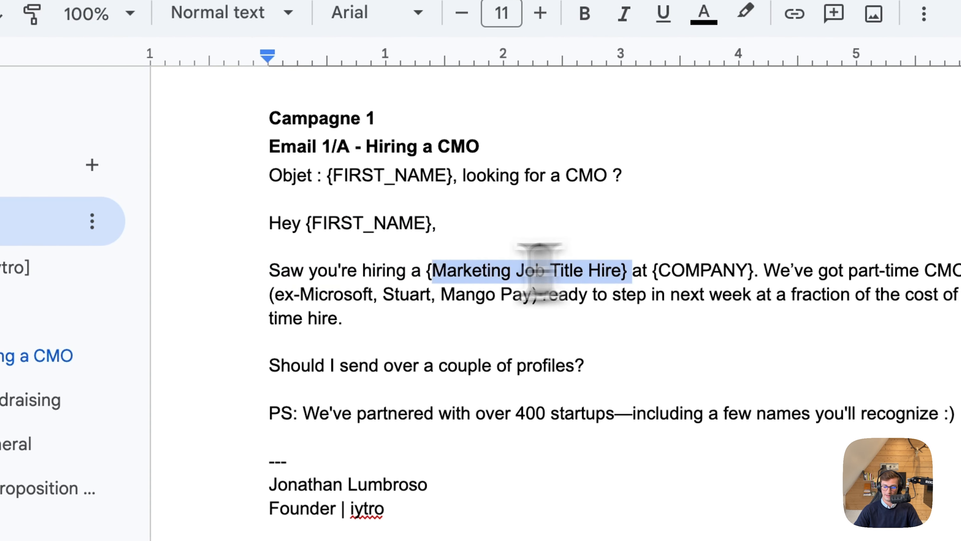
drag(539, 271, 607, 232)
drag(658, 270, 803, 270)
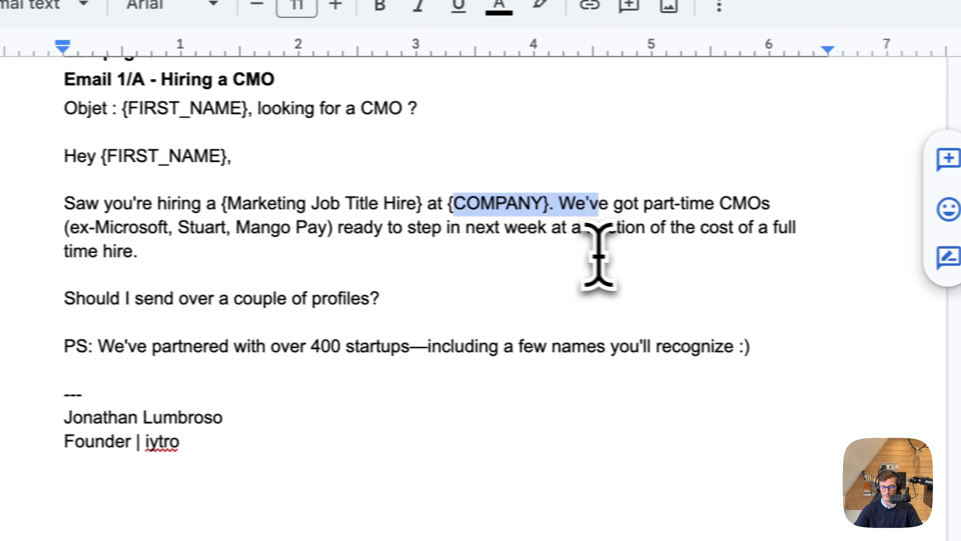
click(598, 255)
Examine the part-time CMO offer in Email 1/A, including the ex-company references and the availability and cost wording.
drag(670, 229, 755, 229)
click(495, 229)
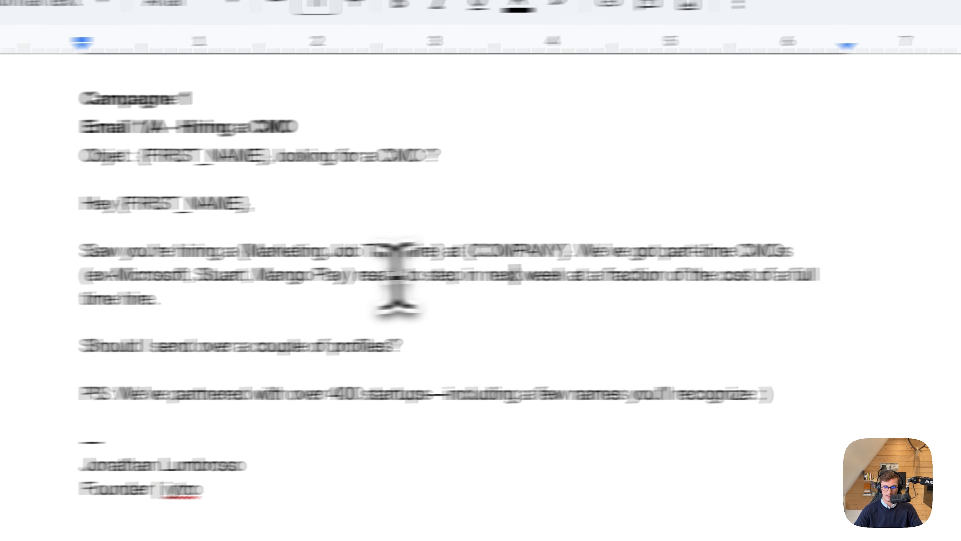
drag(353, 275, 214, 273)
click(280, 274)
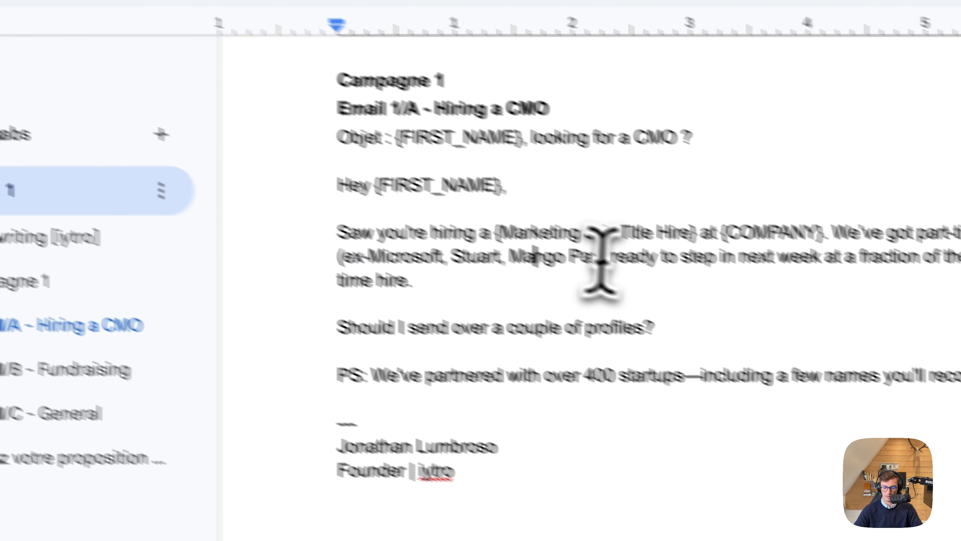
drag(670, 257, 691, 225)
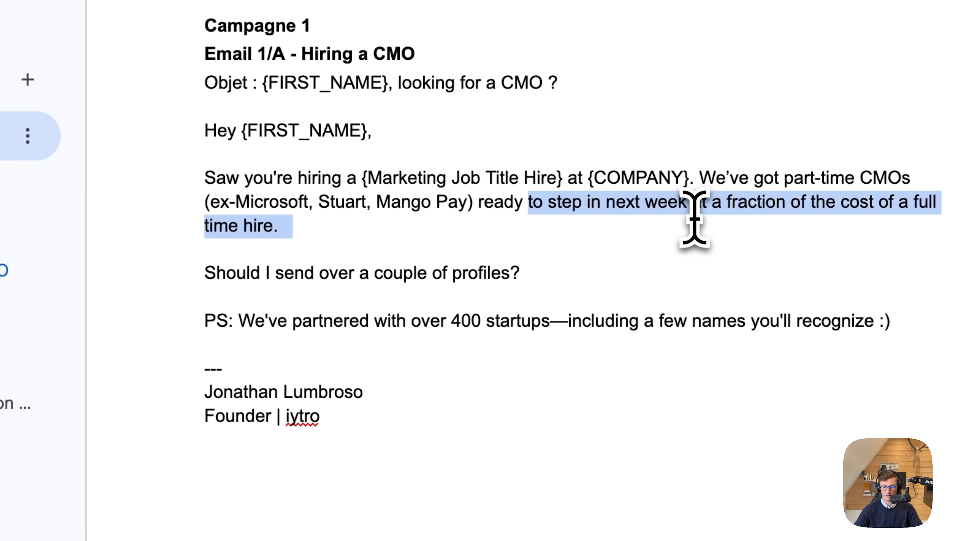
click(694, 232)
Review Email 1/A's closing question, signature and PS about partner startups, and return to the Campagne 1 heading.
scroll(693, 232, down, 1)
scroll(693, 233, up, 2)
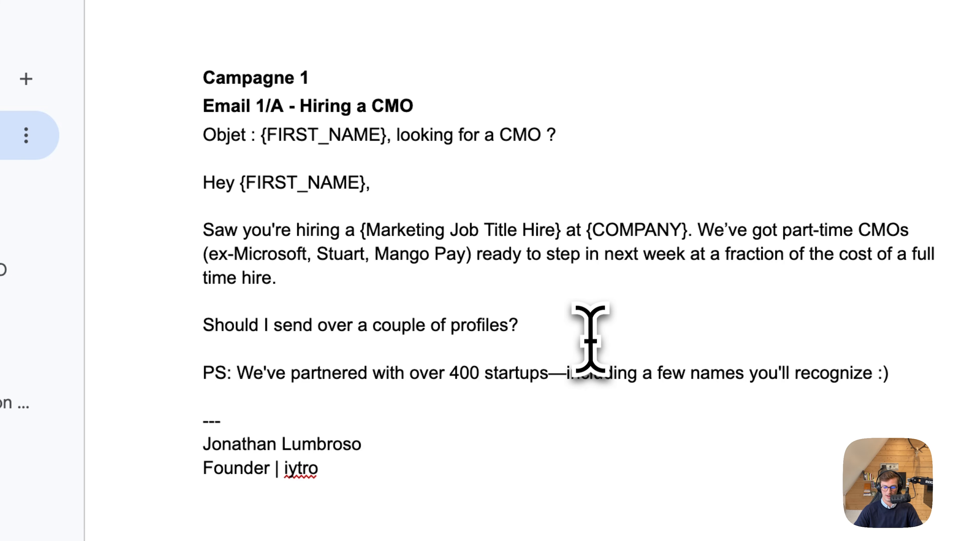
scroll(591, 334, down, 2)
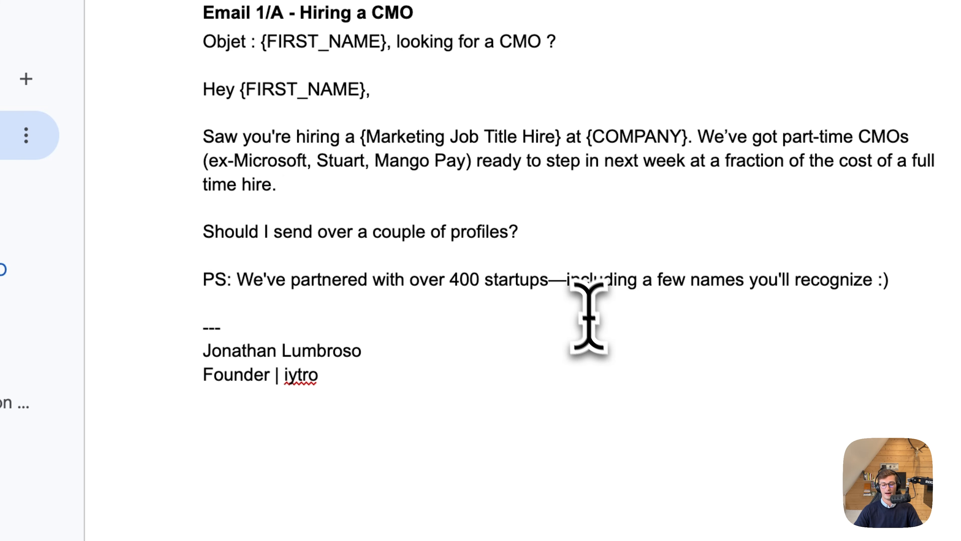
click(549, 227)
scroll(224, 284, down, 2)
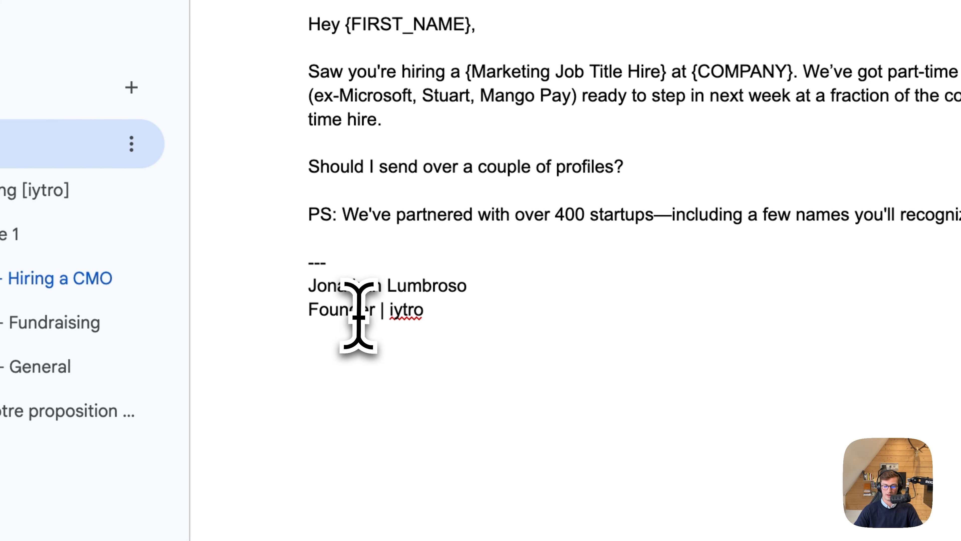
double_click(360, 239)
click(689, 244)
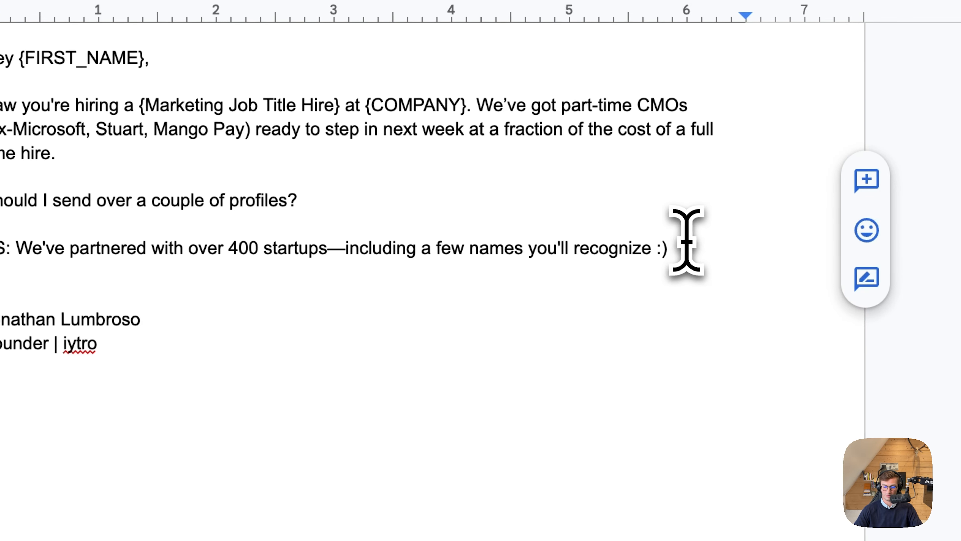
drag(695, 246, 388, 249)
double_click(354, 279)
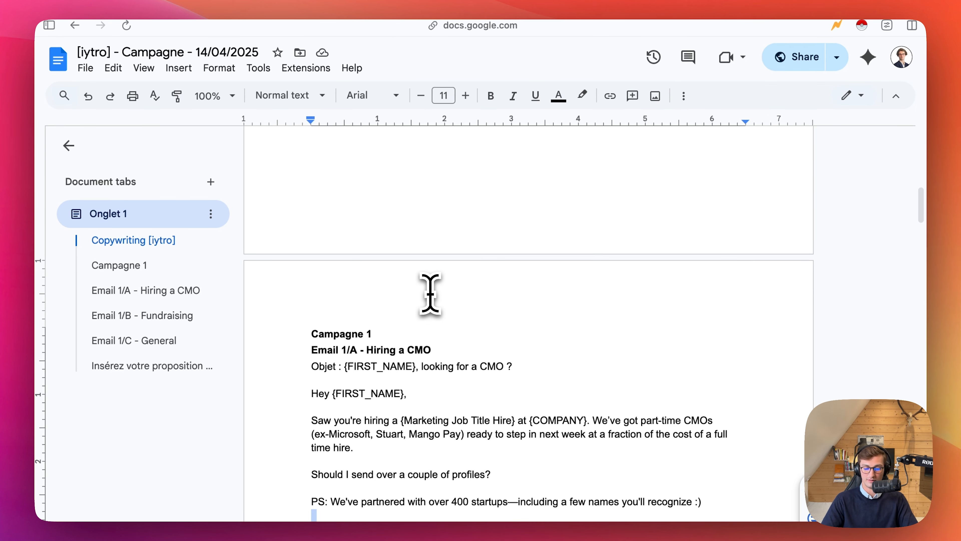
click(494, 316)
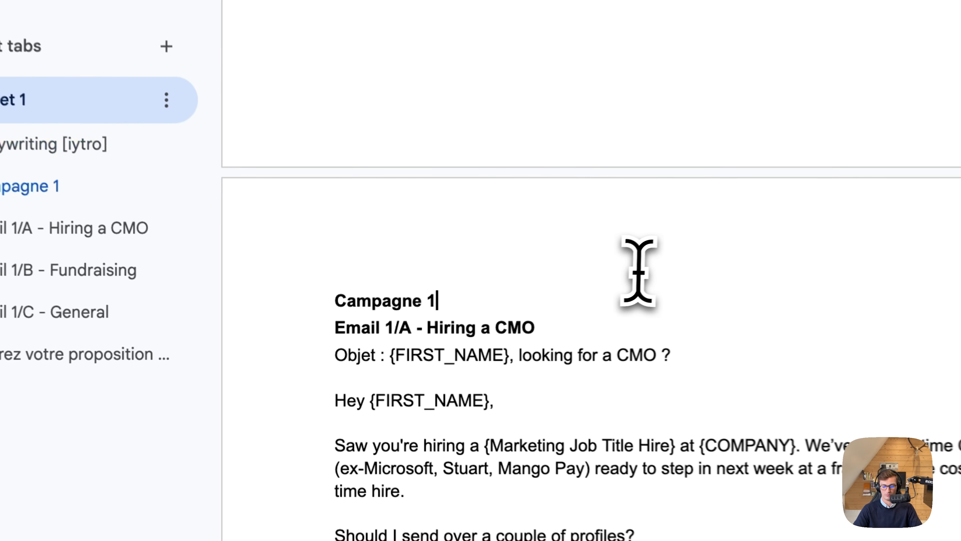
Switch to the ReachUP - Cold Email Campaigns page and go to its More ressources section with the Clay Prompts toggle.
mouse_move(40, 444)
click(182, 393)
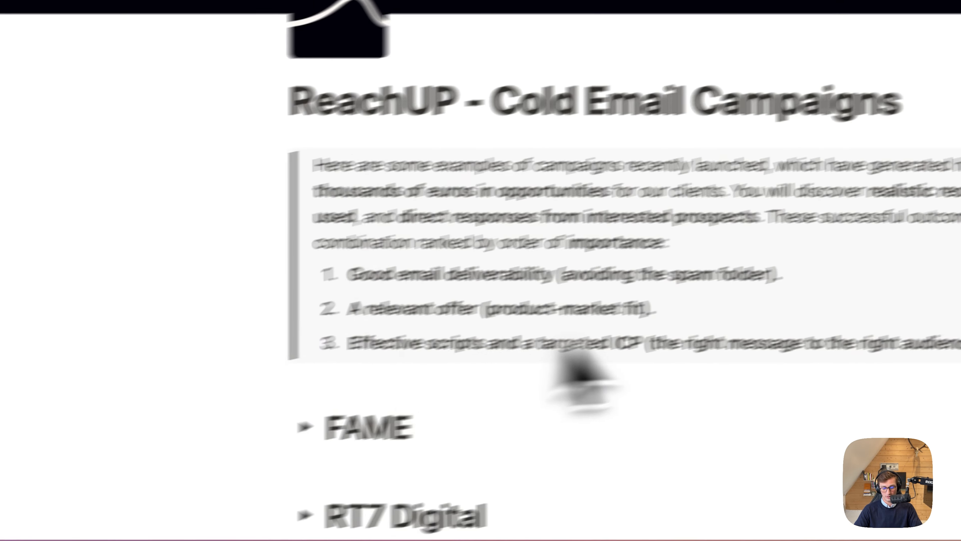
scroll(700, 374, down, 10)
scroll(685, 356, down, 15)
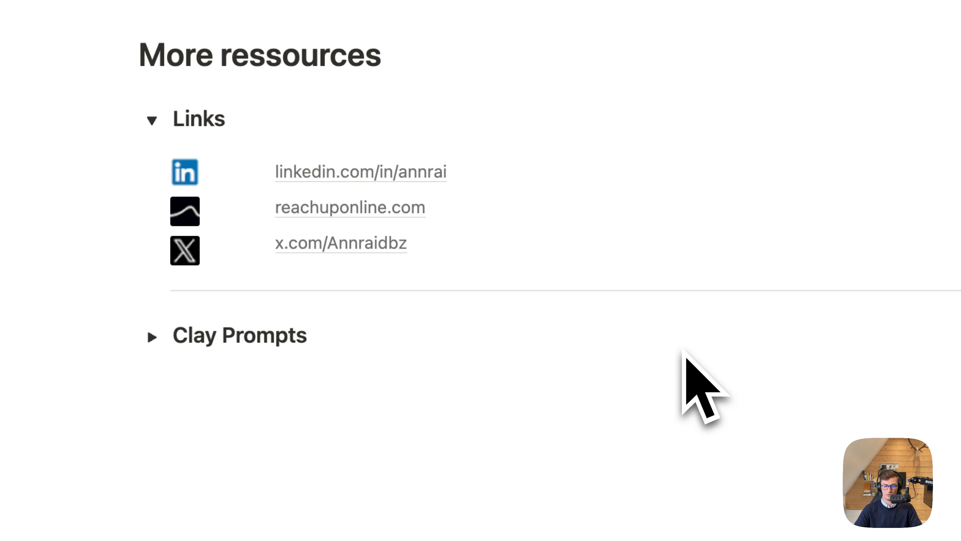